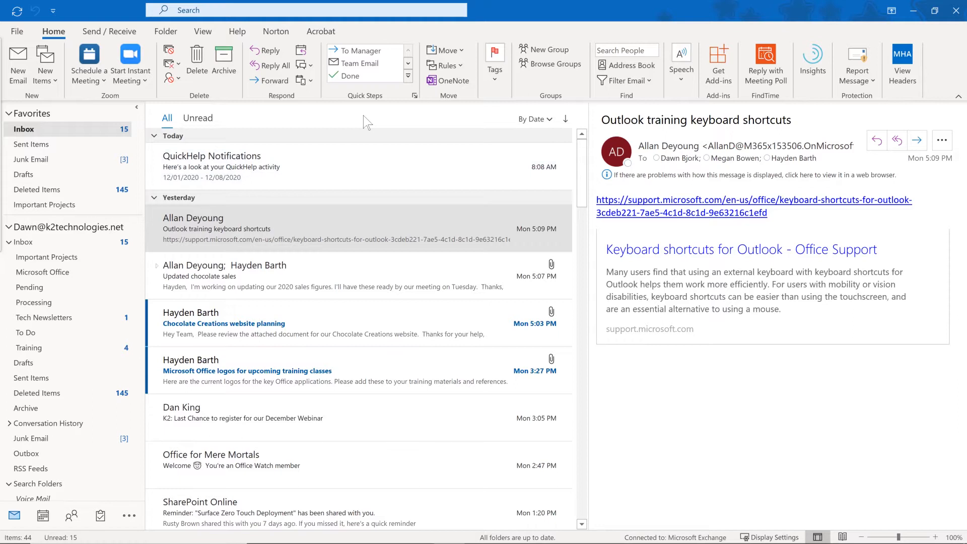
Cycle through the Calendar, Tasks and Mail views, then start a new blank message.
{"action": "left_click", "coordinate": [363, 116]}
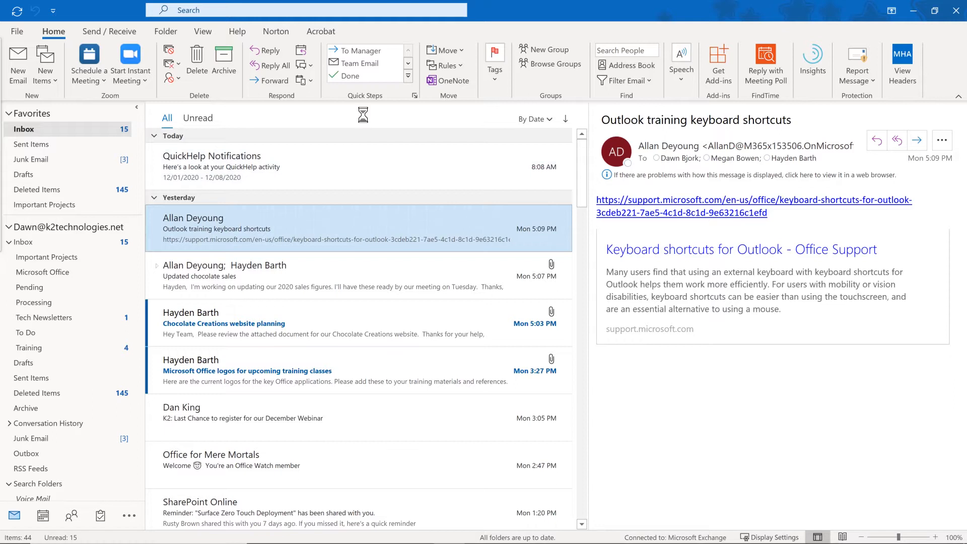
{"action": "key", "text": "ctrl+2"}
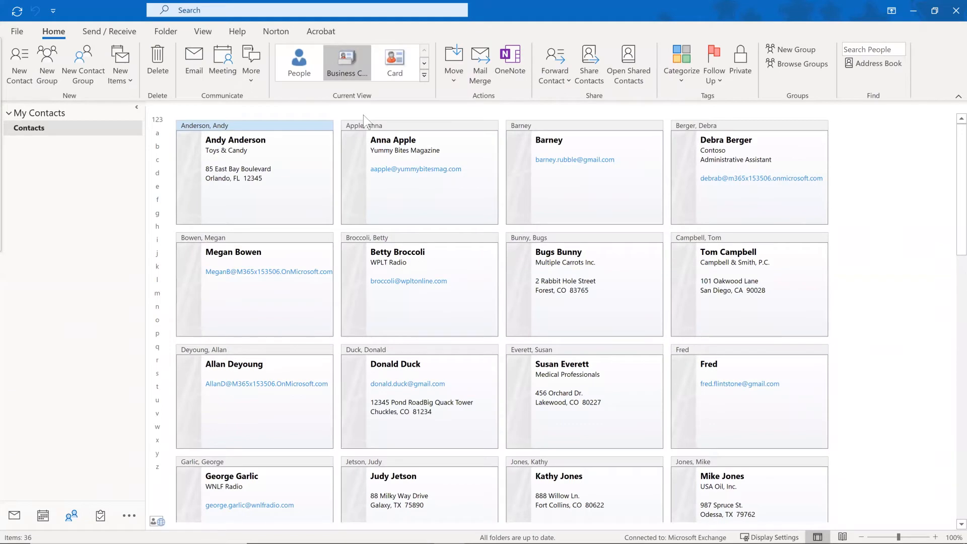
{"action": "key", "text": "ctrl+4"}
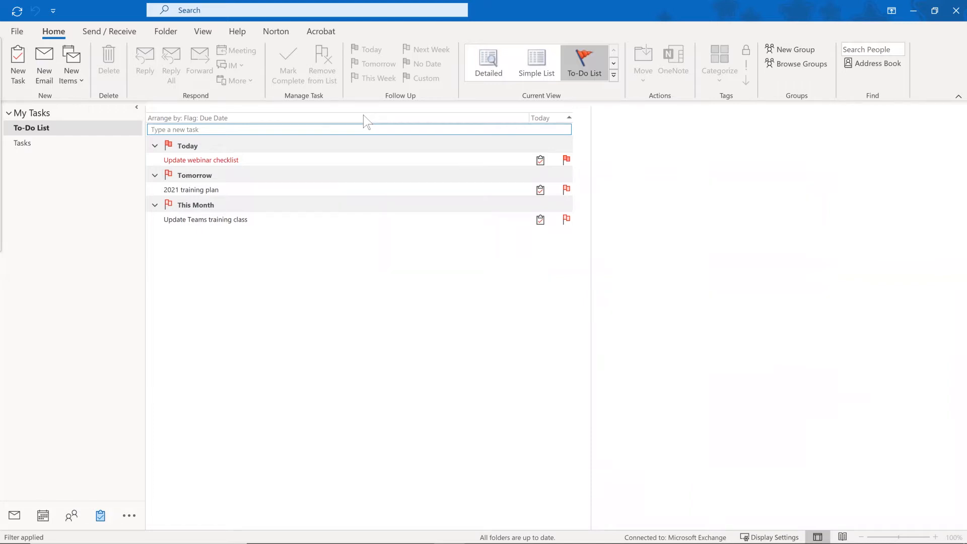
{"action": "key", "text": "ctrl+1"}
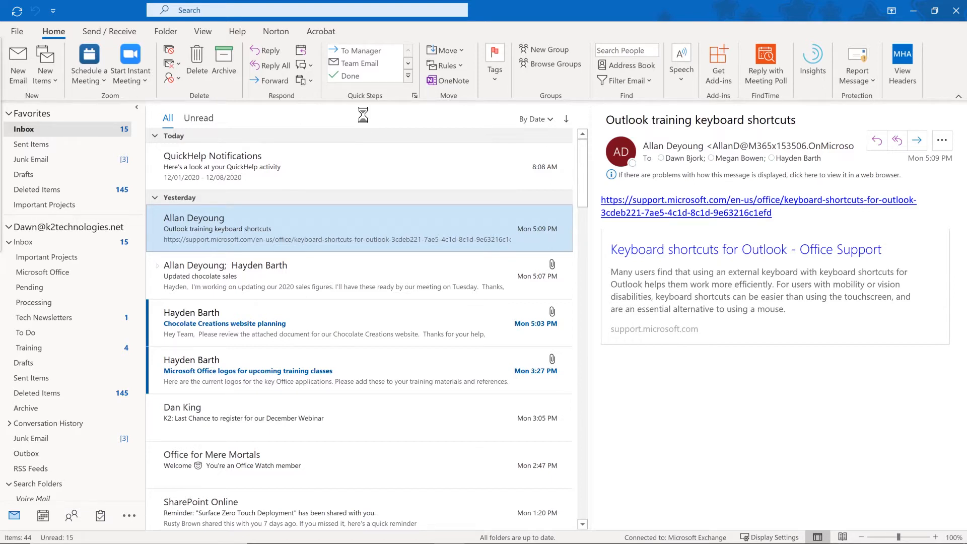
{"action": "key", "text": "ctrl+n"}
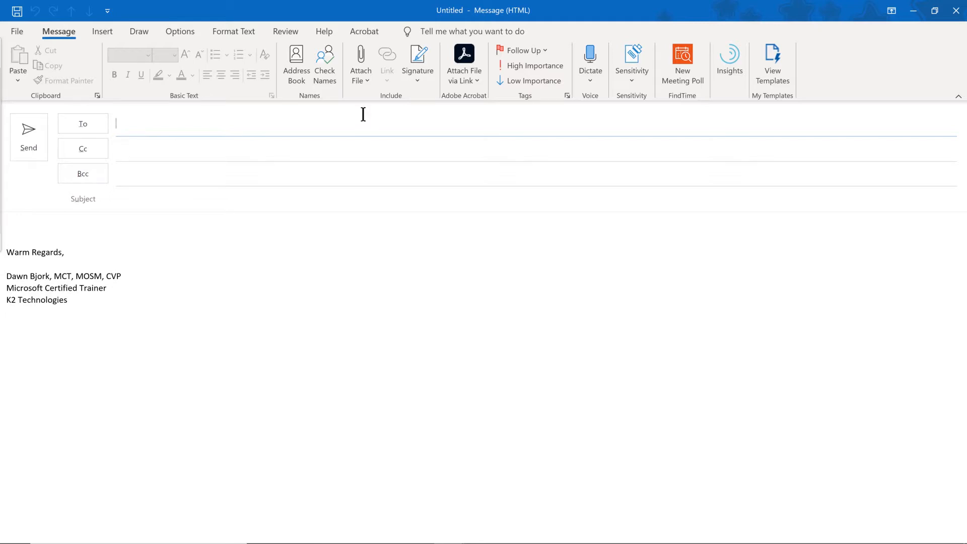
Close the new message window without sending, returning to the Inbox.
{"action": "left_click", "coordinate": [954, 10]}
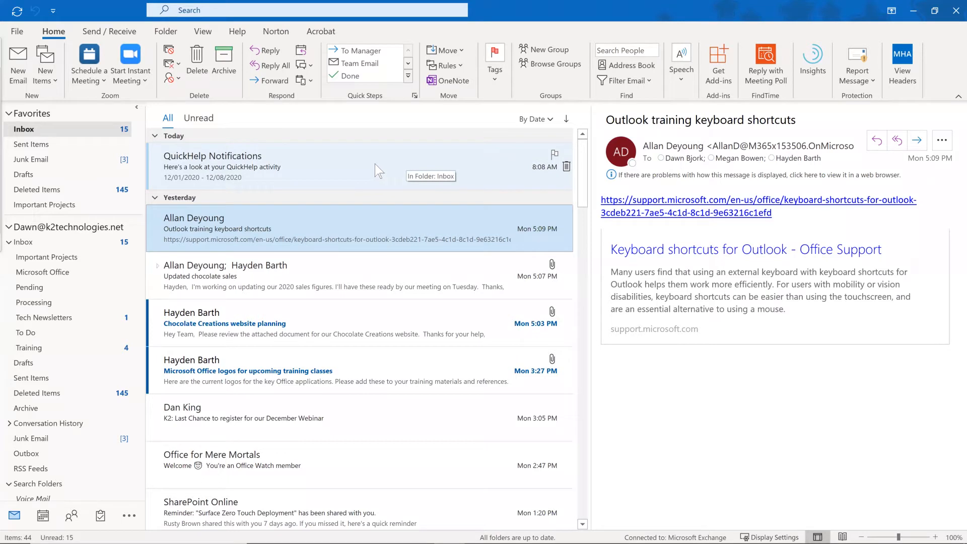
Open Create Rule for the 'Outlook training keyboard shortcuts' message from the Rules menu.
{"action": "right_click", "coordinate": [337, 161]}
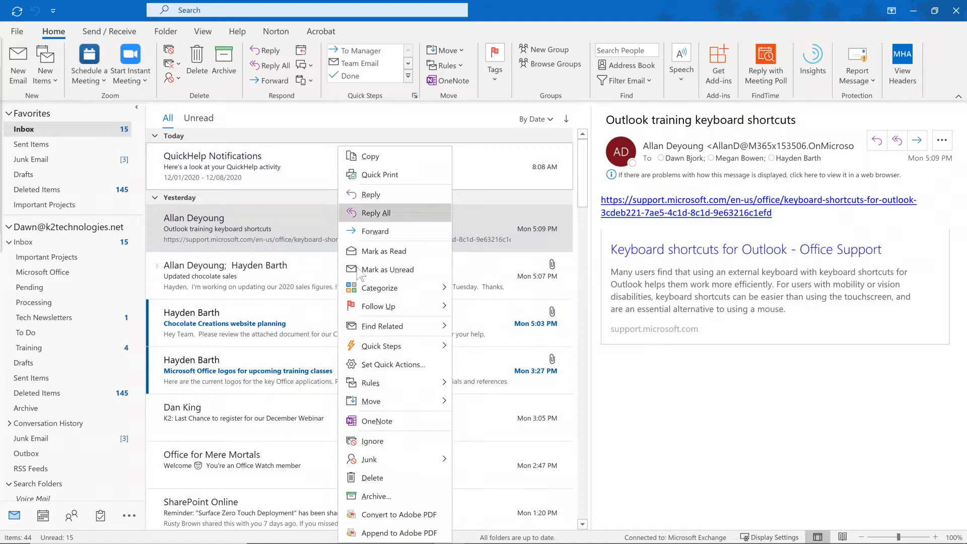
{"action": "mouse_move", "coordinate": [376, 387]}
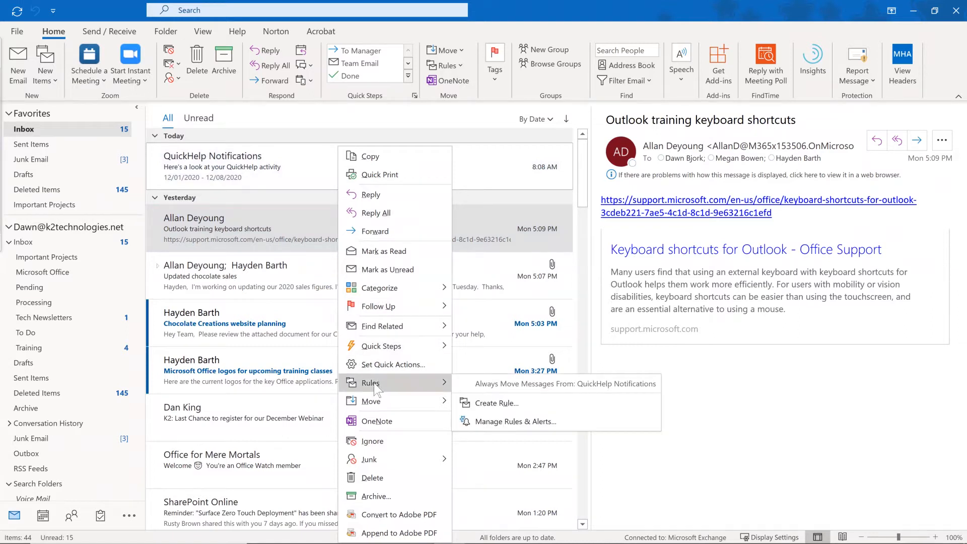
{"action": "left_click", "coordinate": [379, 114]}
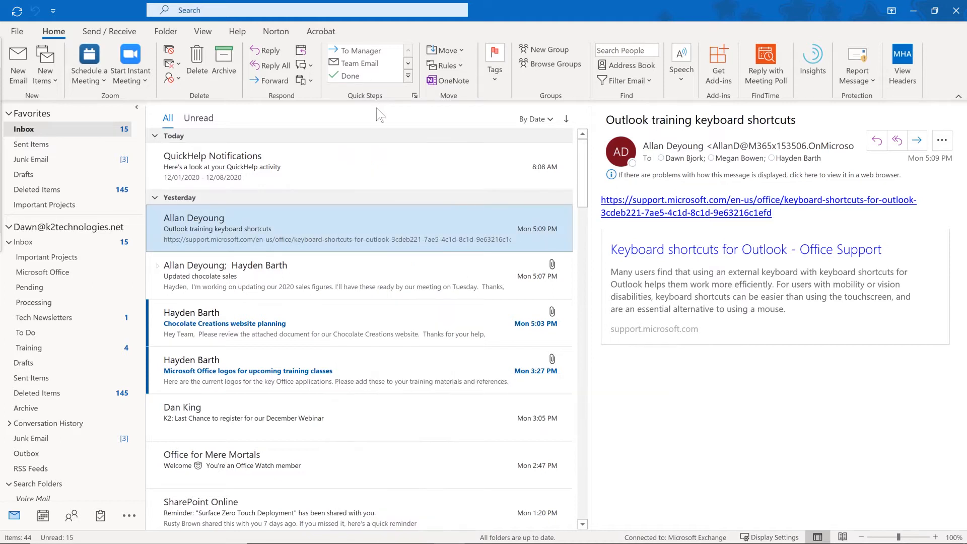
{"action": "left_click", "coordinate": [459, 66]}
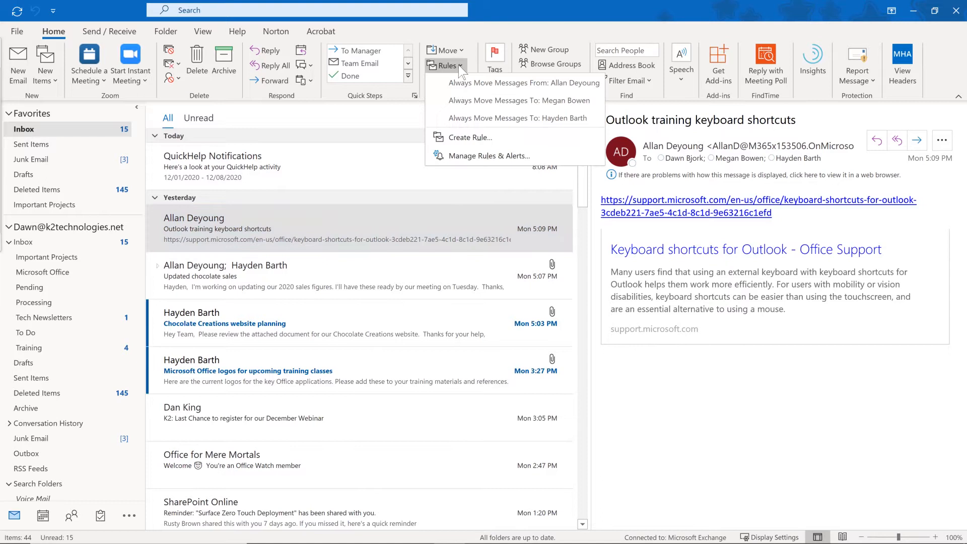
{"action": "left_click", "coordinate": [470, 138]}
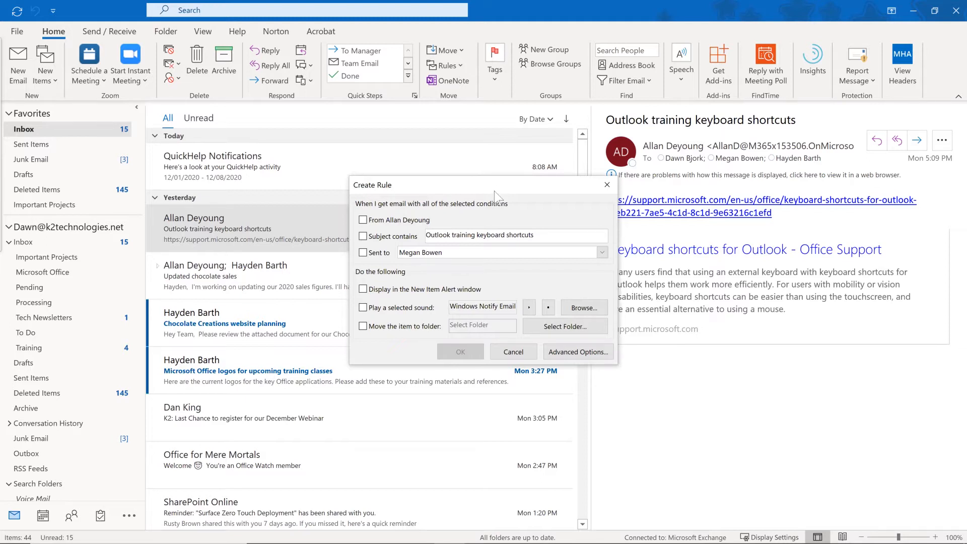
Move the Create Rule dialog up and switch to the full Rules Wizard via Advanced Options.
{"action": "left_click_drag", "start_coordinate": [488, 177], "coordinate": [469, 116]}
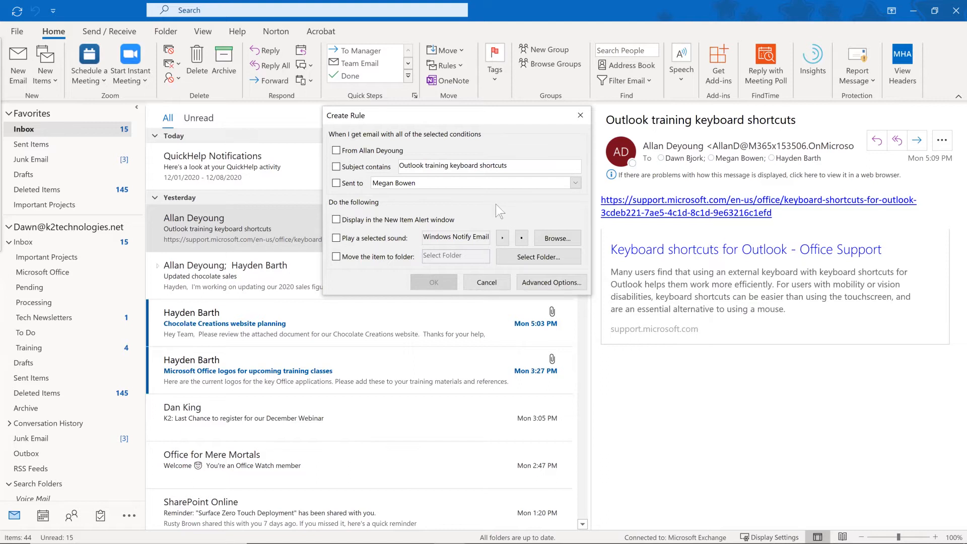
{"action": "left_click", "coordinate": [536, 283]}
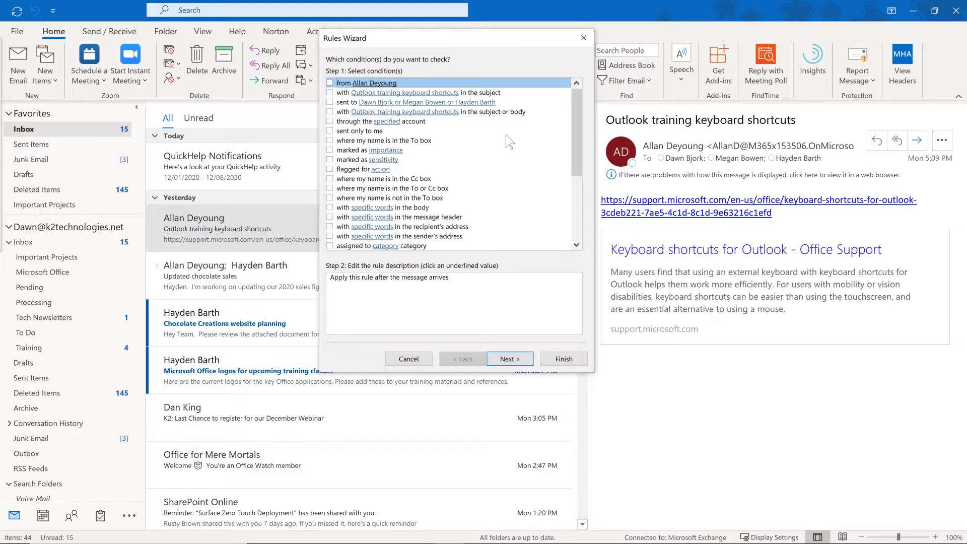
Match messages with 'TechRepublic' in the header and choose the move-to-folder action.
{"action": "left_click", "coordinate": [330, 217]}
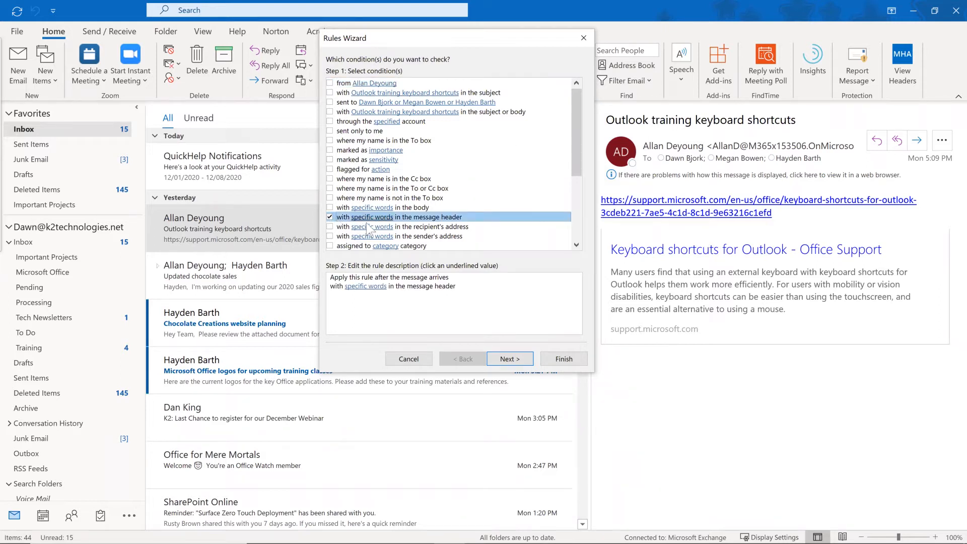
{"action": "left_click", "coordinate": [363, 288]}
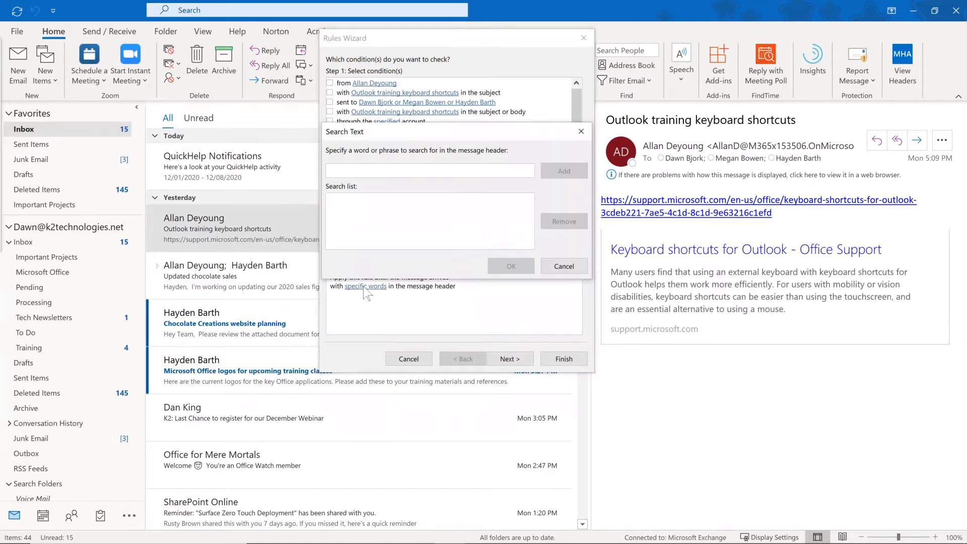
{"action": "type", "text": "TechRepl"}
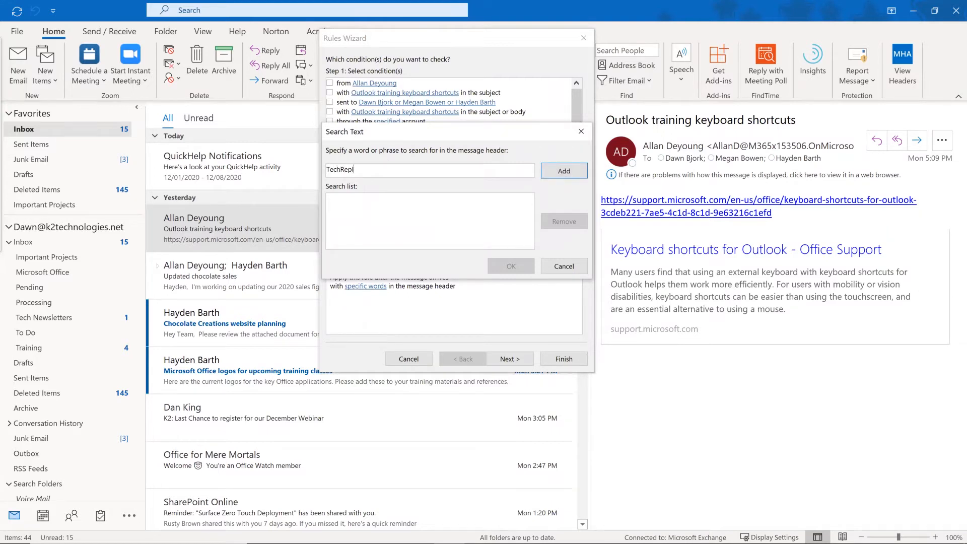
{"action": "type", "text": "blic"}
{"action": "left_click", "coordinate": [562, 170]}
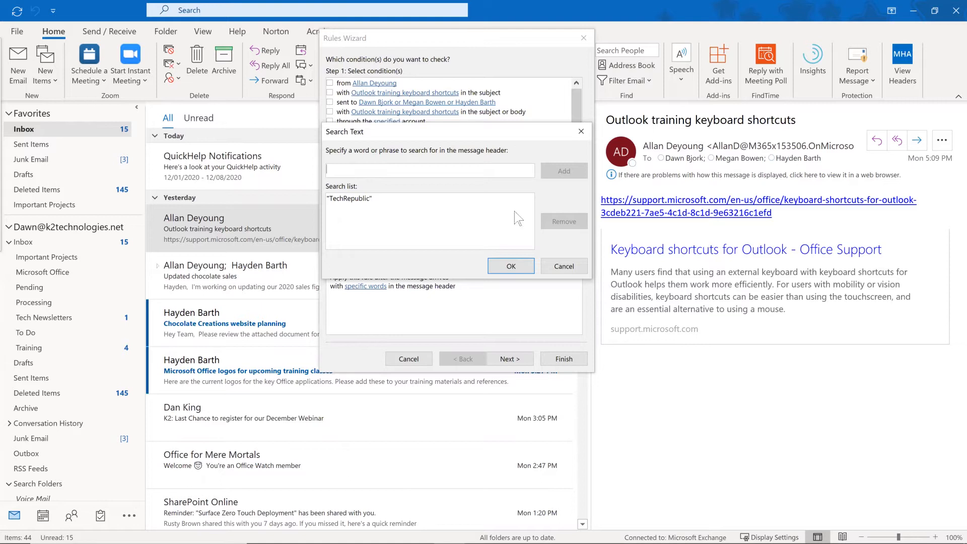
{"action": "left_click", "coordinate": [510, 266]}
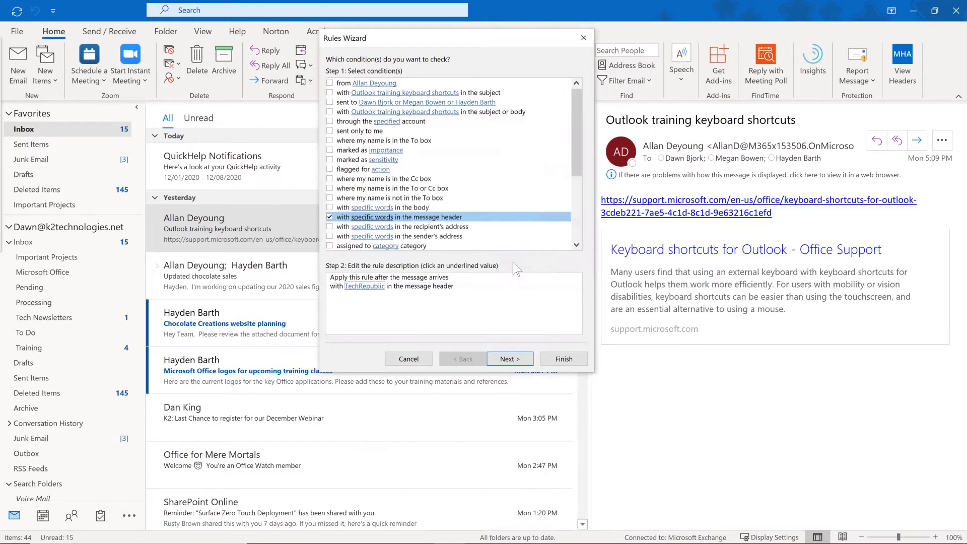
{"action": "left_click", "coordinate": [510, 358]}
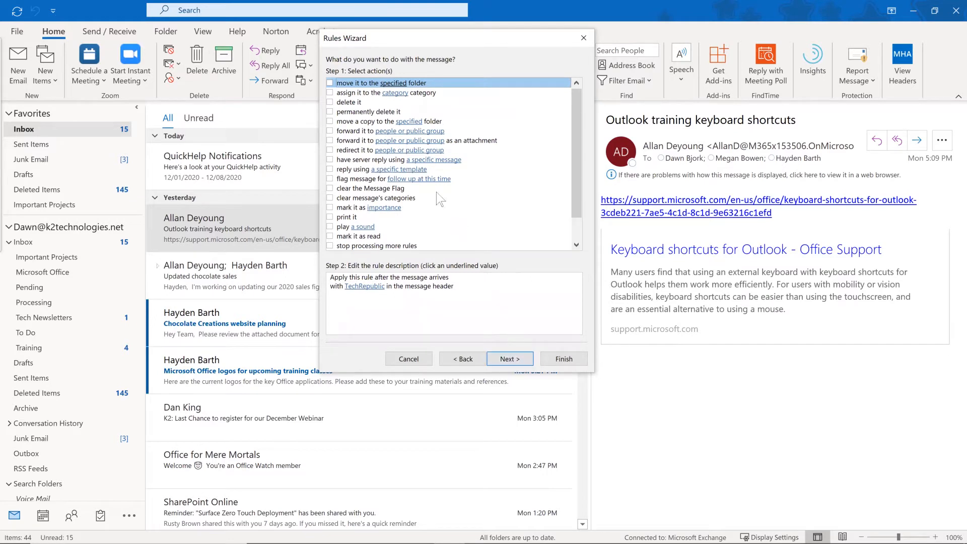
{"action": "left_click", "coordinate": [330, 83]}
Set the rule's destination to the Tech Newsletters folder under Inbox and continue.
{"action": "left_click", "coordinate": [386, 301]}
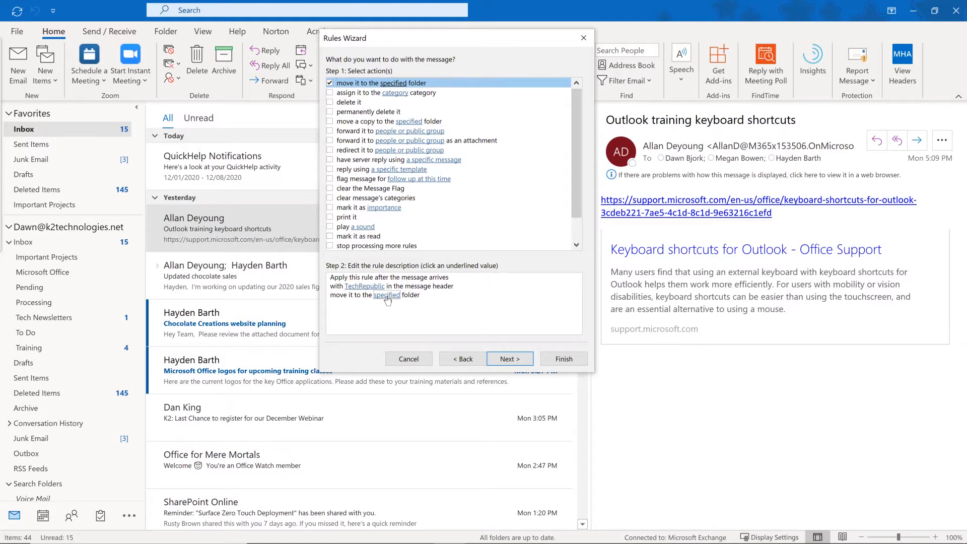
{"action": "left_click", "coordinate": [385, 295]}
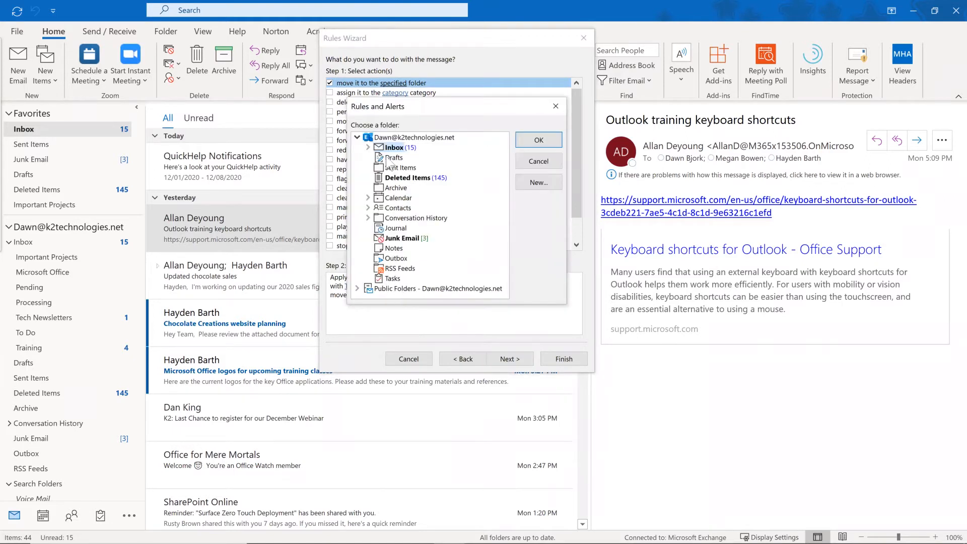
{"action": "left_click", "coordinate": [367, 147]}
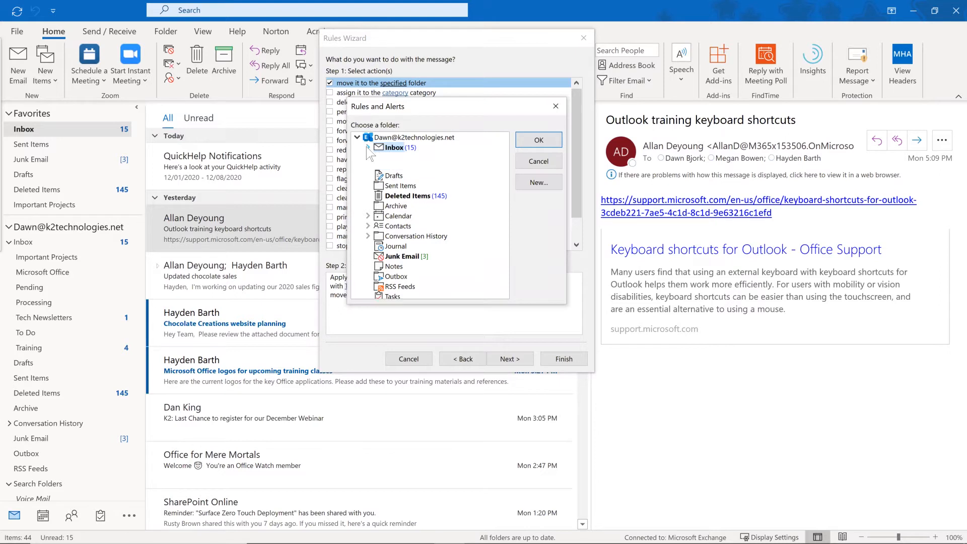
{"action": "left_click", "coordinate": [427, 198]}
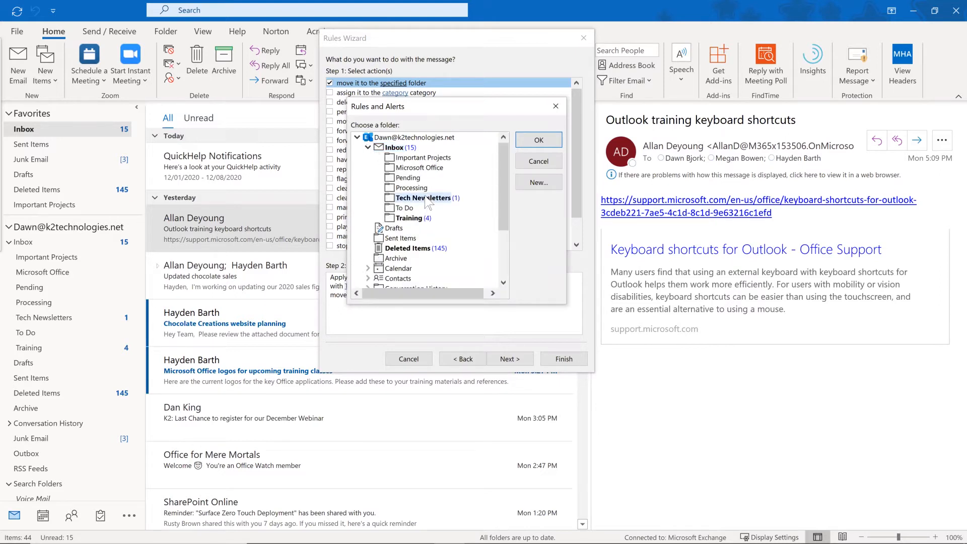
{"action": "left_click", "coordinate": [549, 140]}
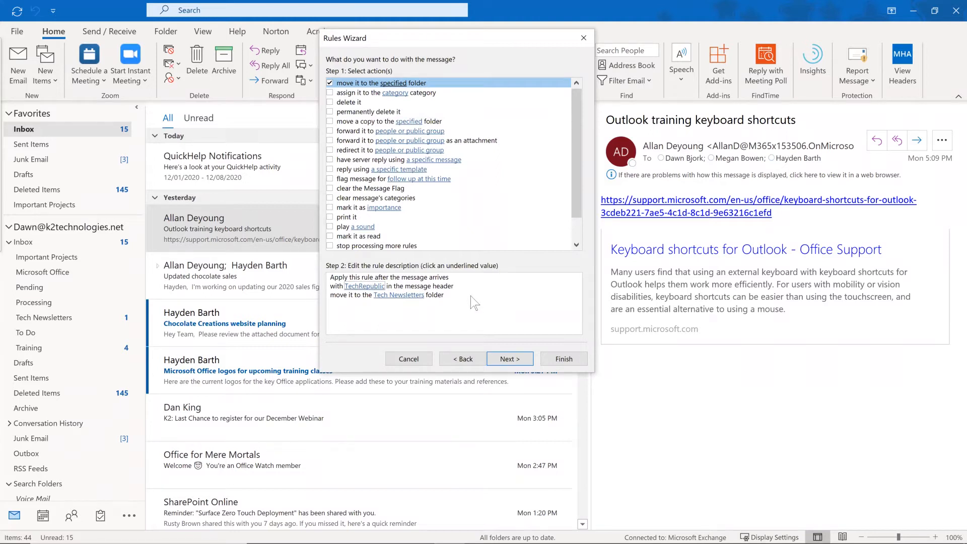
{"action": "left_click", "coordinate": [510, 359]}
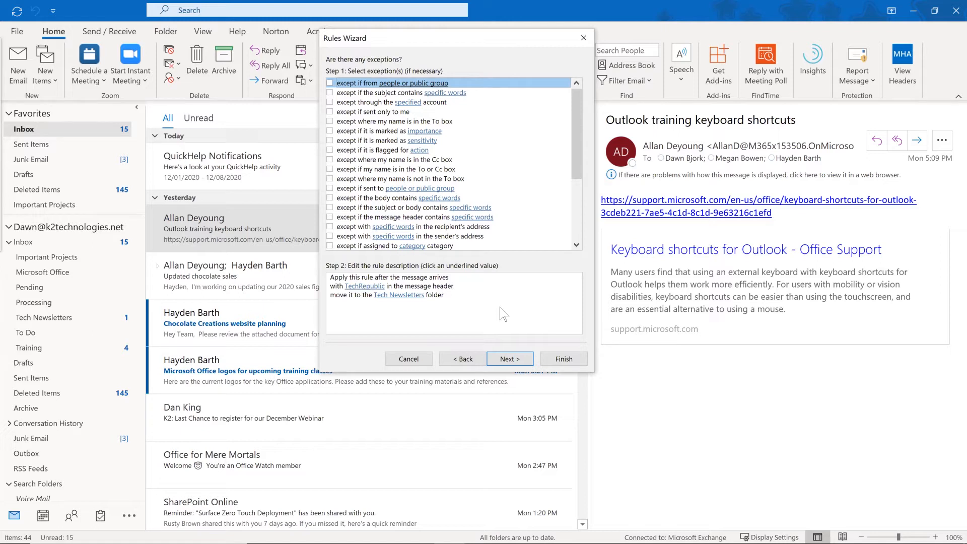
Leave all exceptions unchecked and advance to the finish-setup page.
{"action": "left_click", "coordinate": [508, 358]}
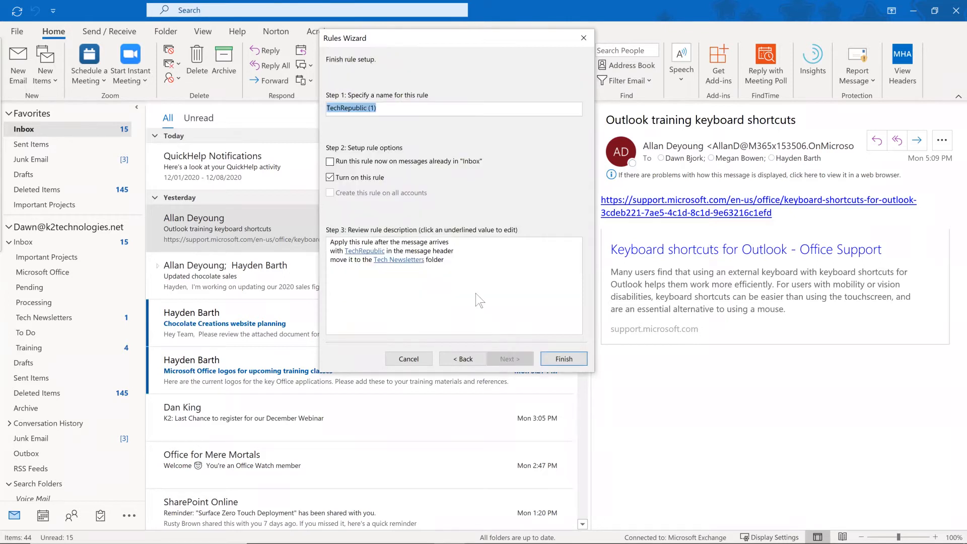
Name the rule 'TechRepublic Newsletters', run it on existing Inbox messages, and finish.
{"action": "left_click", "coordinate": [385, 104]}
{"action": "key", "text": "BackSpace"}
{"action": "key", "text": "BackSpace"}
{"action": "key", "text": "BackSpace"}
{"action": "type", "text": "Newsletters"}
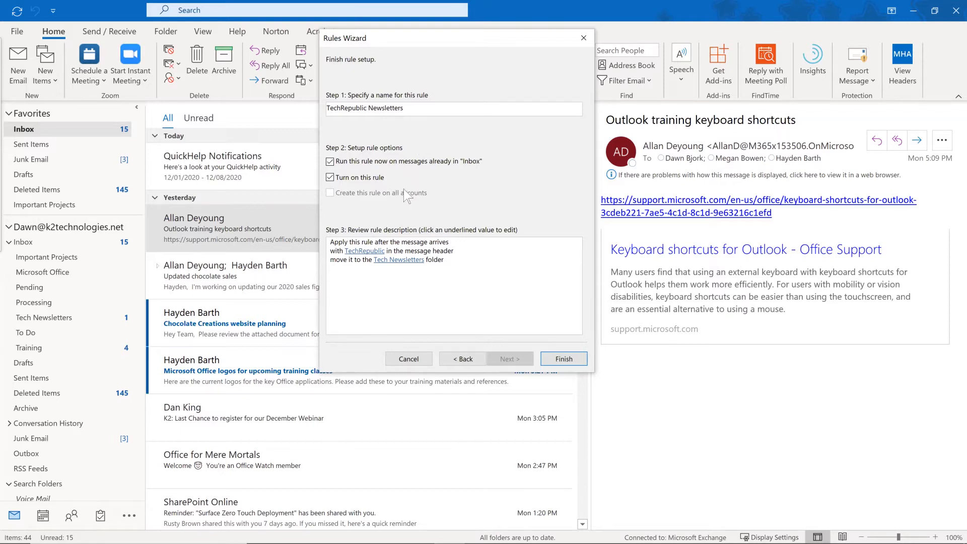
{"action": "left_click", "coordinate": [564, 359]}
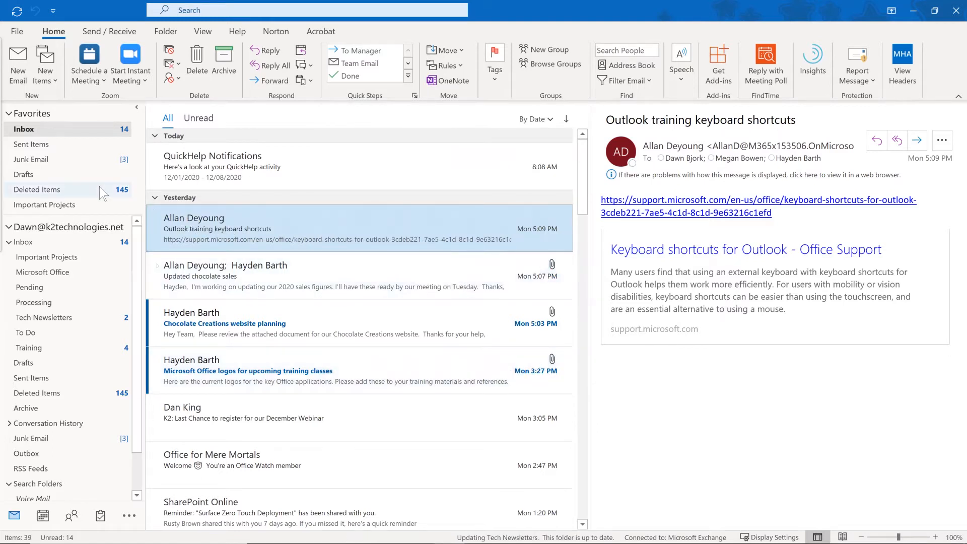
Check the moved newsletter in Tech Newsletters, then go back to the Inbox.
{"action": "left_click", "coordinate": [60, 318]}
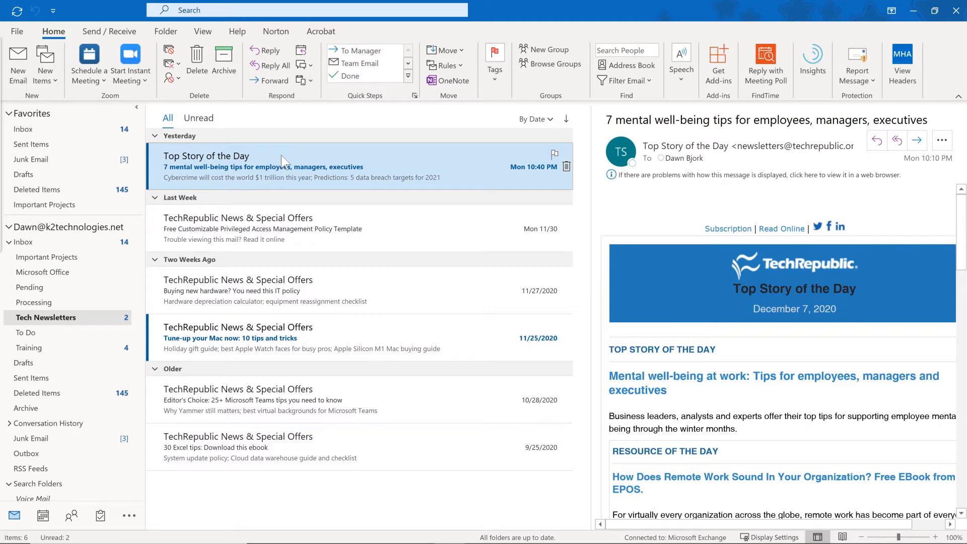
{"action": "left_click", "coordinate": [84, 127]}
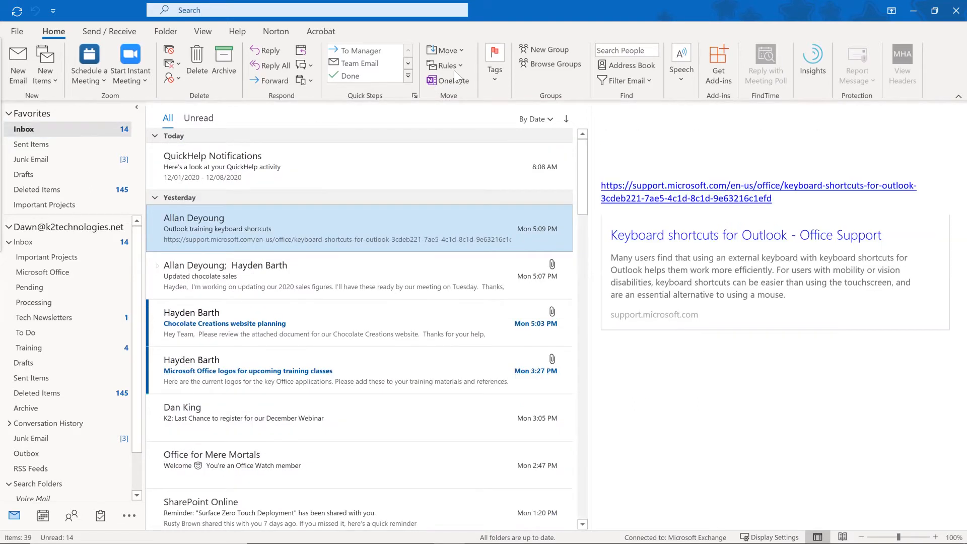
Delete the older TechRepublic rule in Manage Rules & Alerts and confirm the deletion.
{"action": "left_click", "coordinate": [459, 65]}
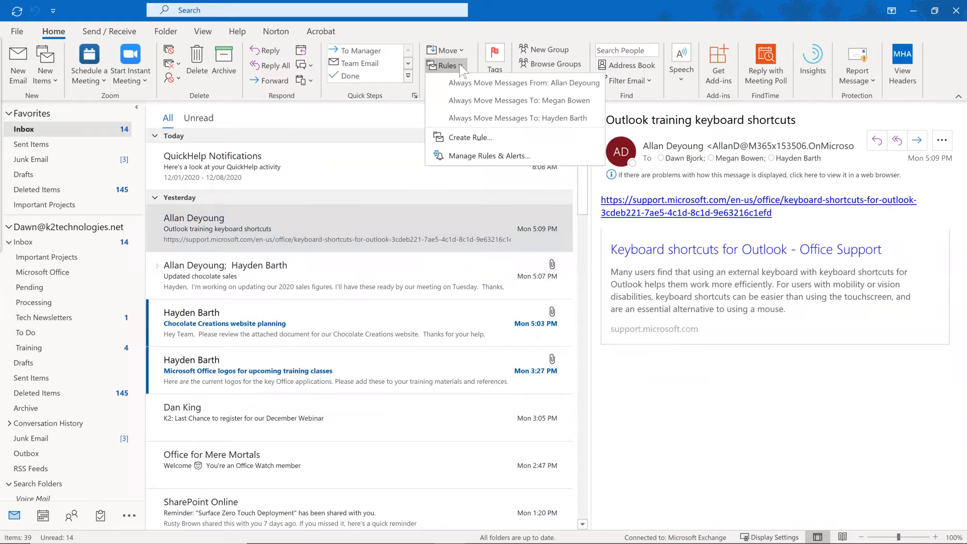
{"action": "left_click", "coordinate": [466, 157]}
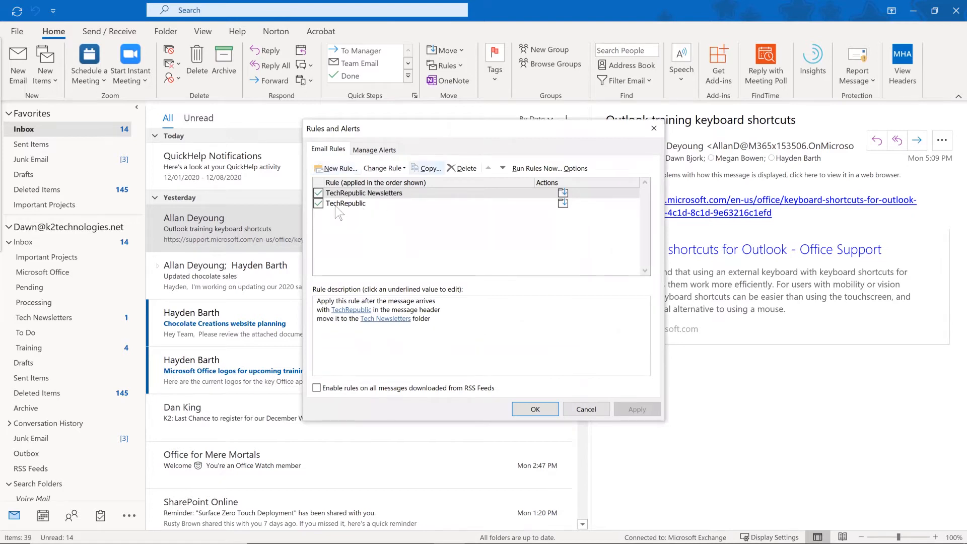
{"action": "left_click", "coordinate": [339, 204]}
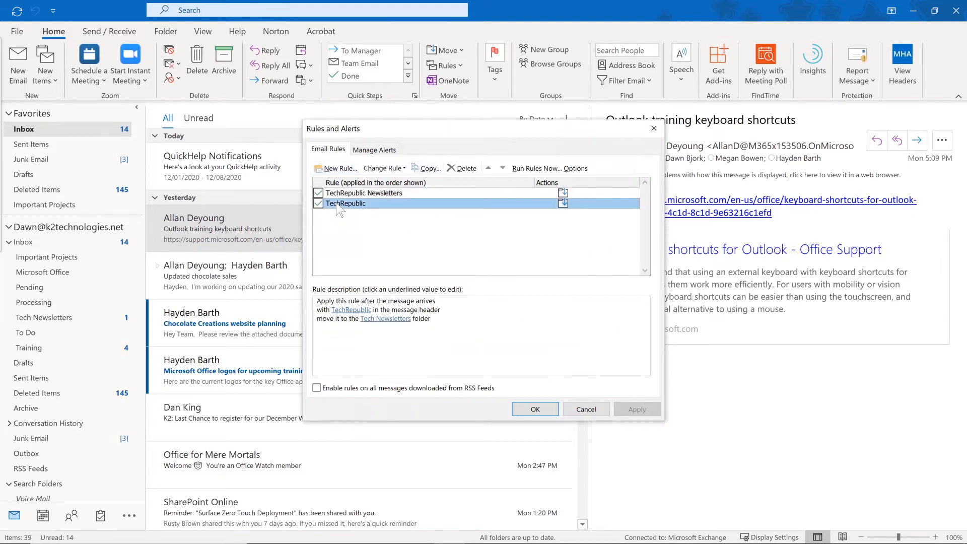
{"action": "left_click", "coordinate": [460, 169]}
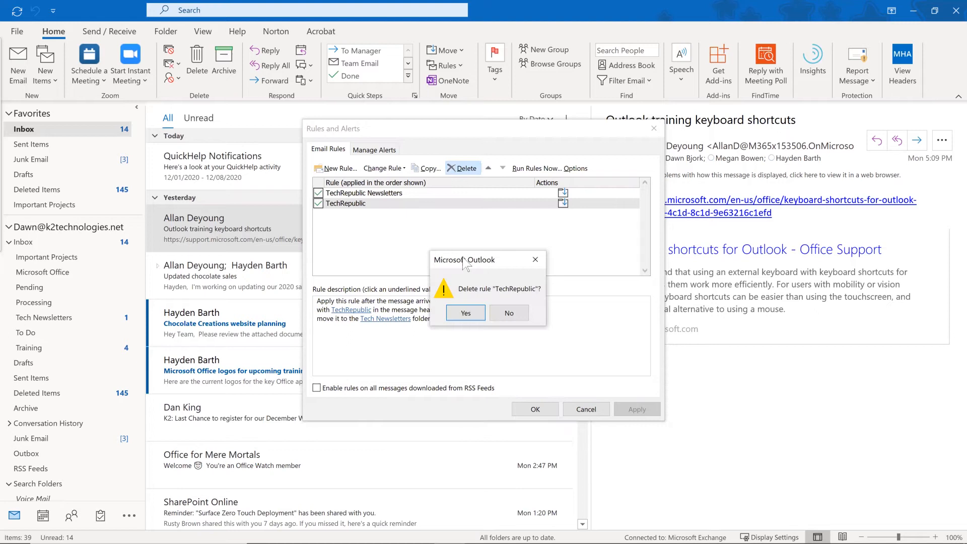
{"action": "left_click", "coordinate": [470, 313]}
Confirm the rule changes with OK and close the Rules and Alerts manager.
{"action": "left_click", "coordinate": [534, 408]}
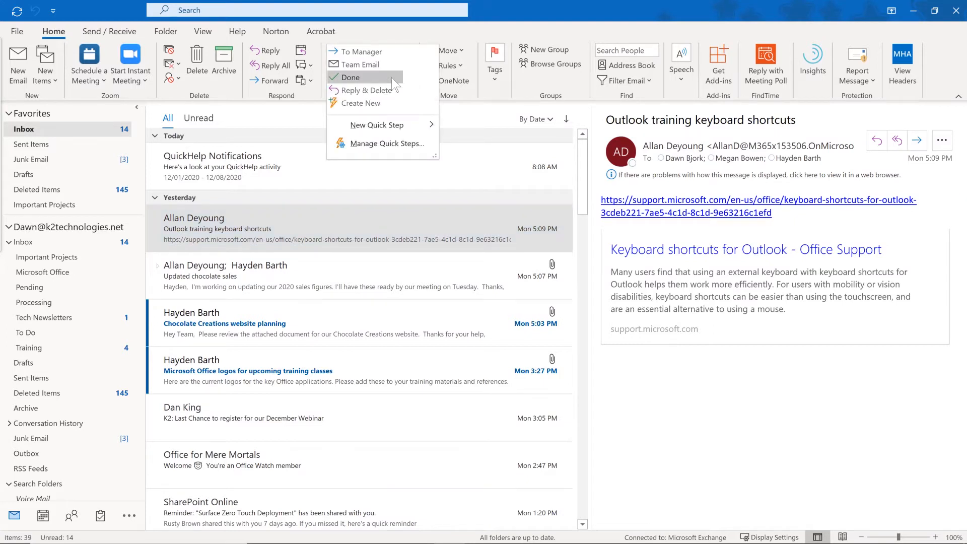
Create a 'Tech Newsletters' quick step that moves messages to the Tech Newsletters folder, then add a second action.
{"action": "left_click", "coordinate": [373, 104]}
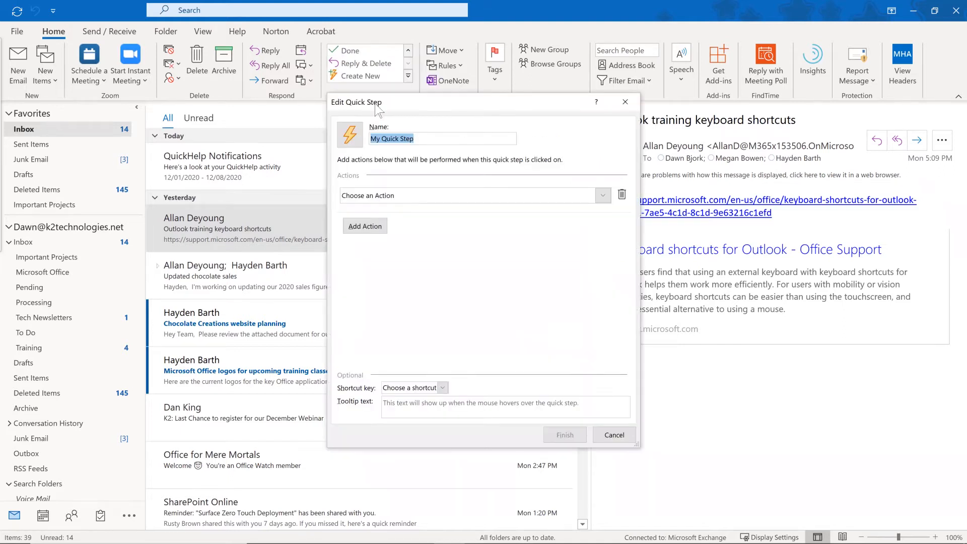
{"action": "type", "text": "T"}
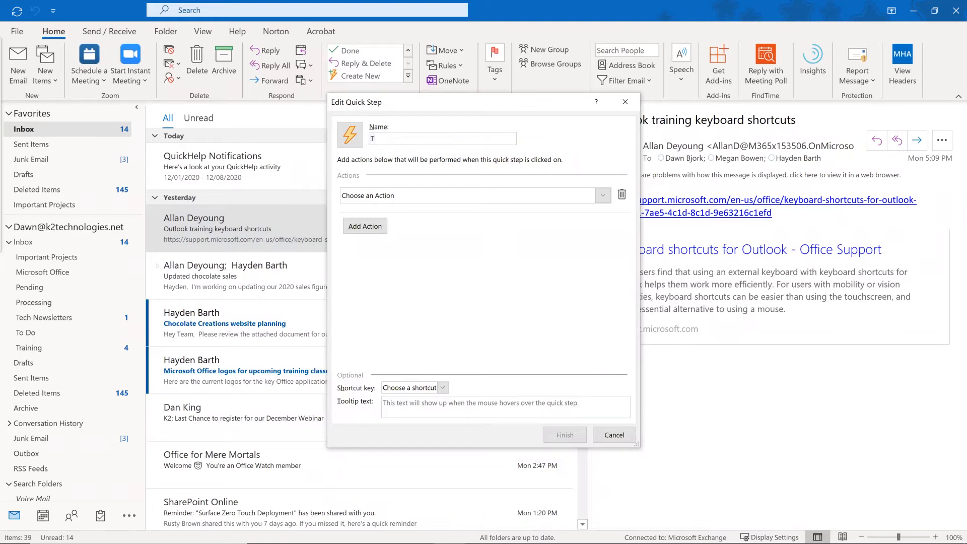
{"action": "type", "text": "ech Newsletters"}
{"action": "left_click", "coordinate": [603, 196]}
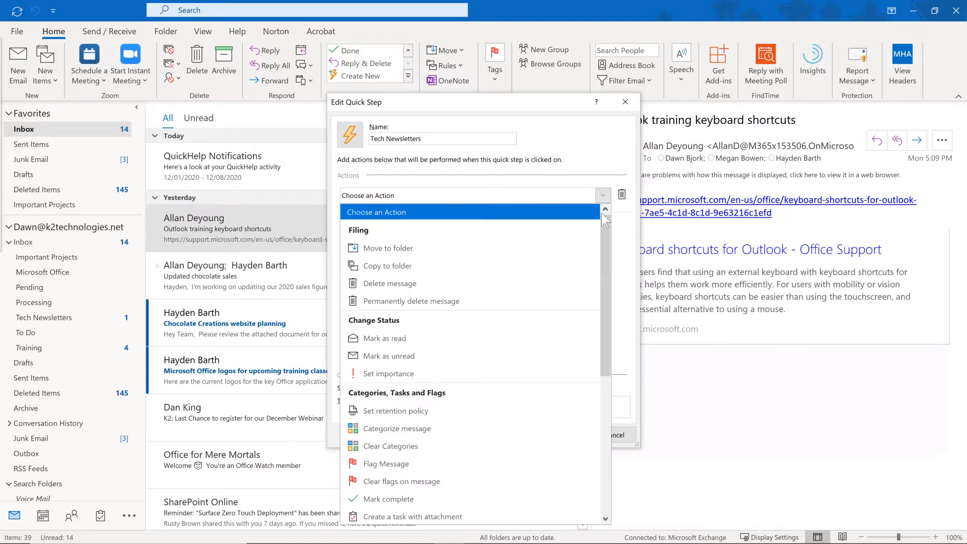
{"action": "mouse_move", "coordinate": [603, 224]}
{"action": "left_mouse_down"}
{"action": "mouse_move", "coordinate": [608, 376]}
{"action": "mouse_move", "coordinate": [616, 211]}
{"action": "left_mouse_up"}
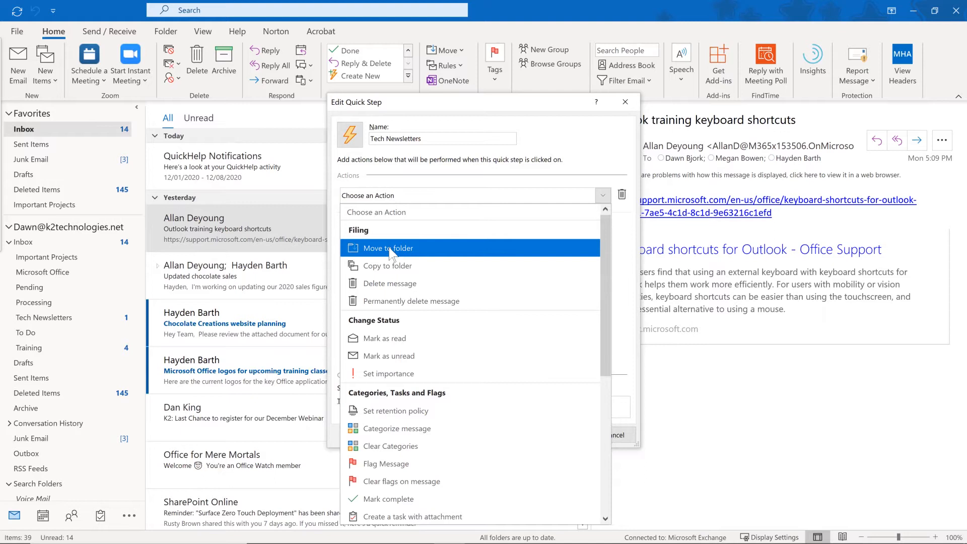
{"action": "left_click", "coordinate": [390, 249]}
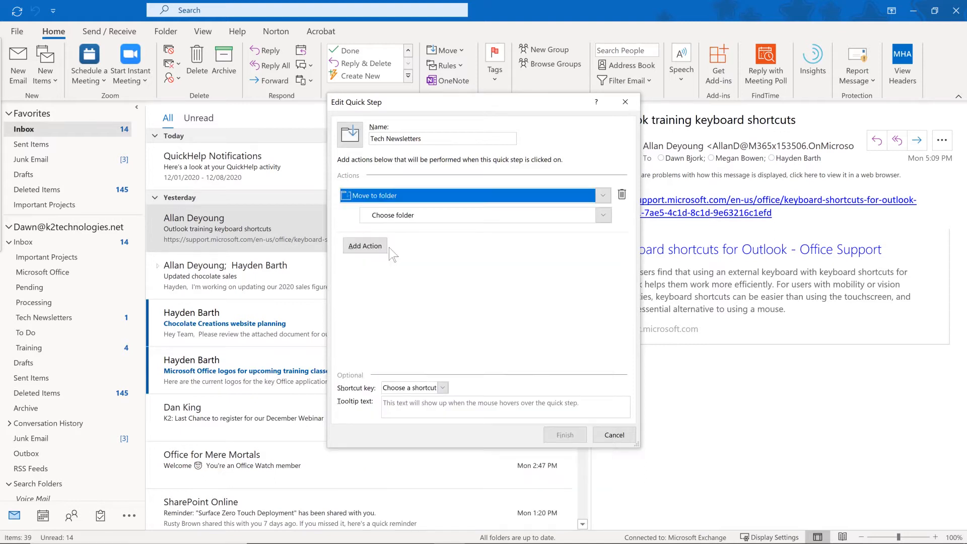
{"action": "left_click", "coordinate": [603, 215]}
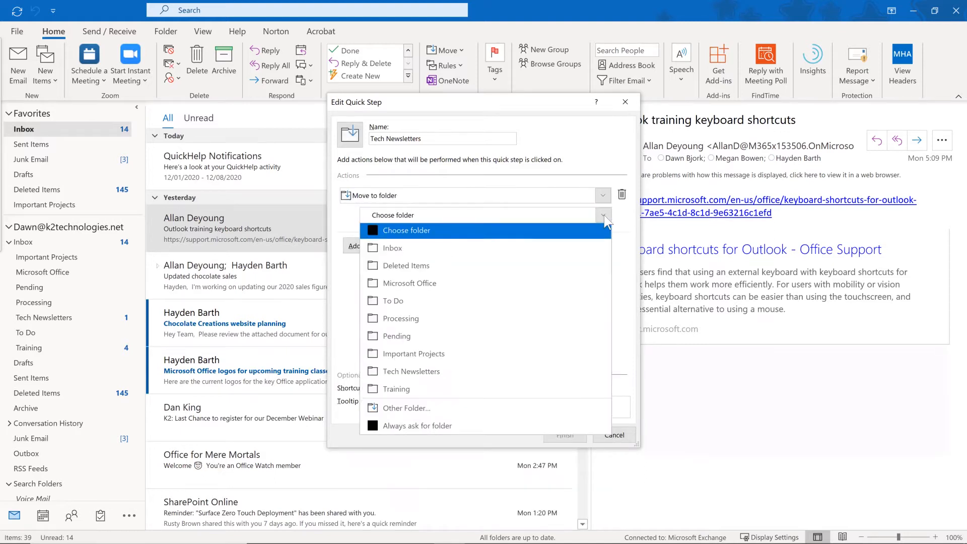
{"action": "left_click", "coordinate": [500, 375]}
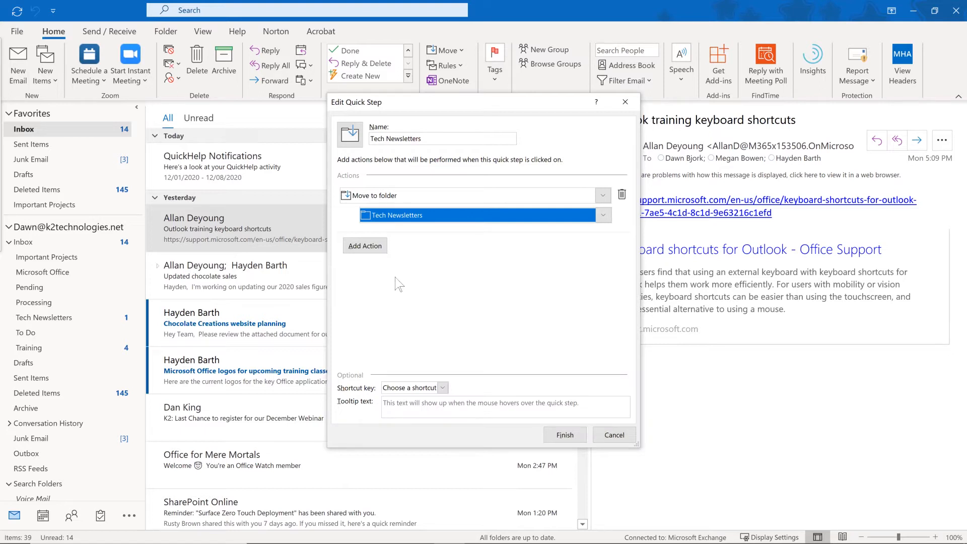
{"action": "left_click", "coordinate": [356, 246]}
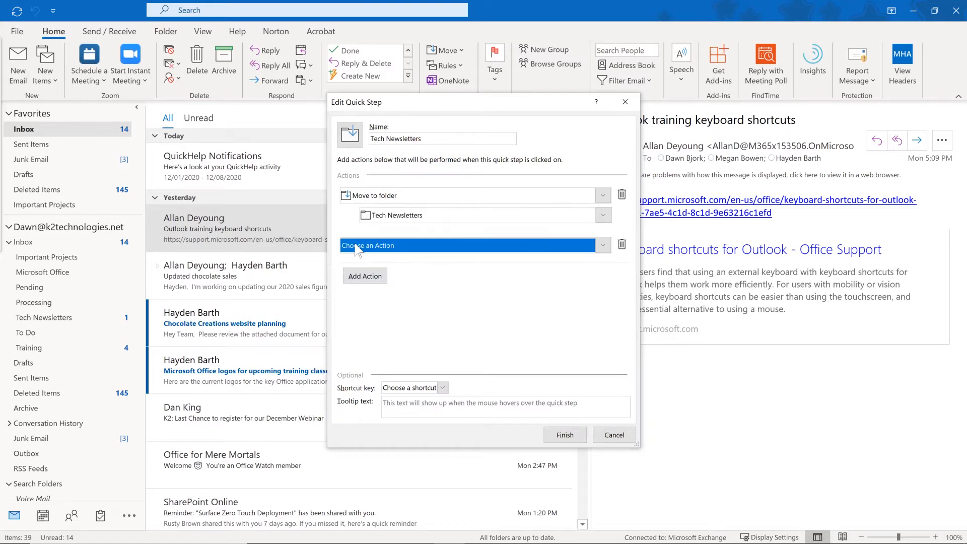
Set the quick step's second action to Mark as read.
{"action": "left_click", "coordinate": [603, 245]}
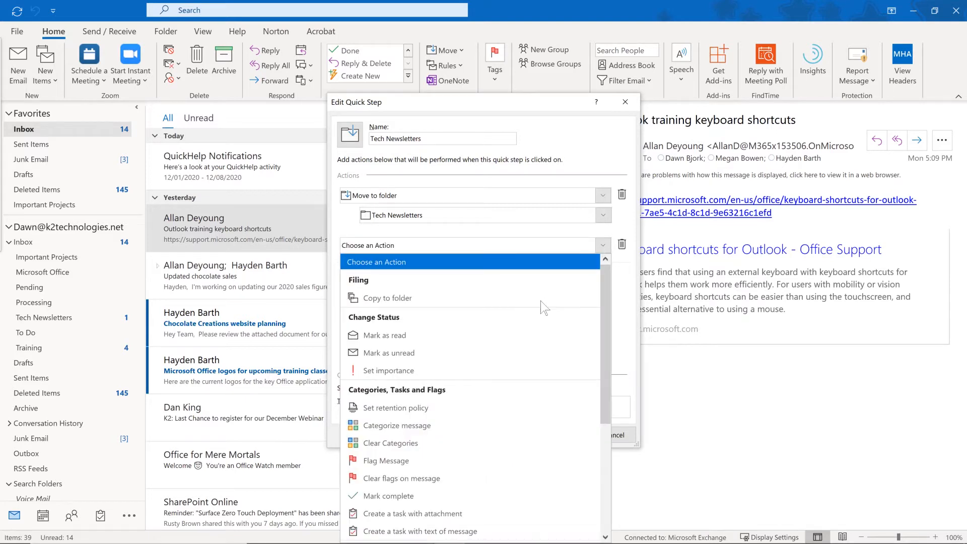
{"action": "left_click", "coordinate": [525, 337]}
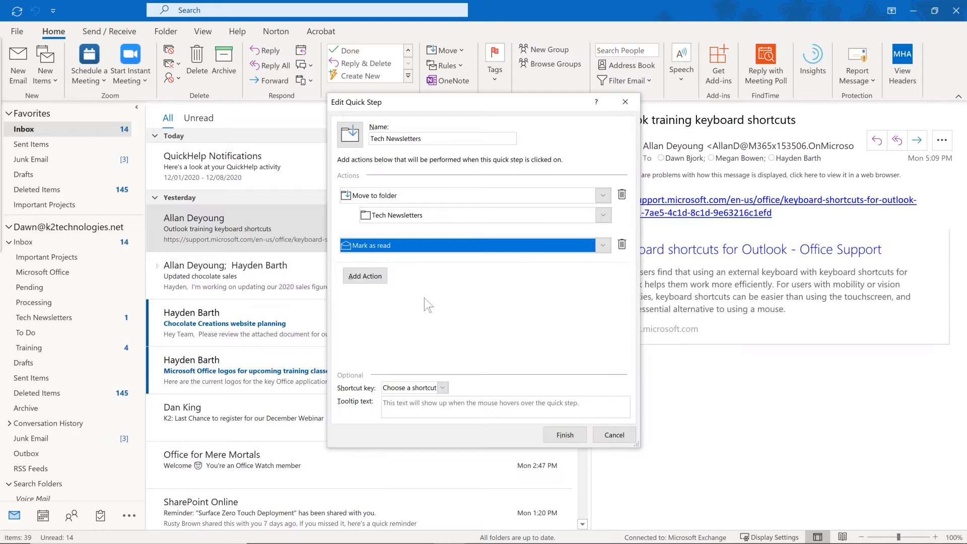
{"action": "left_click", "coordinate": [603, 246]}
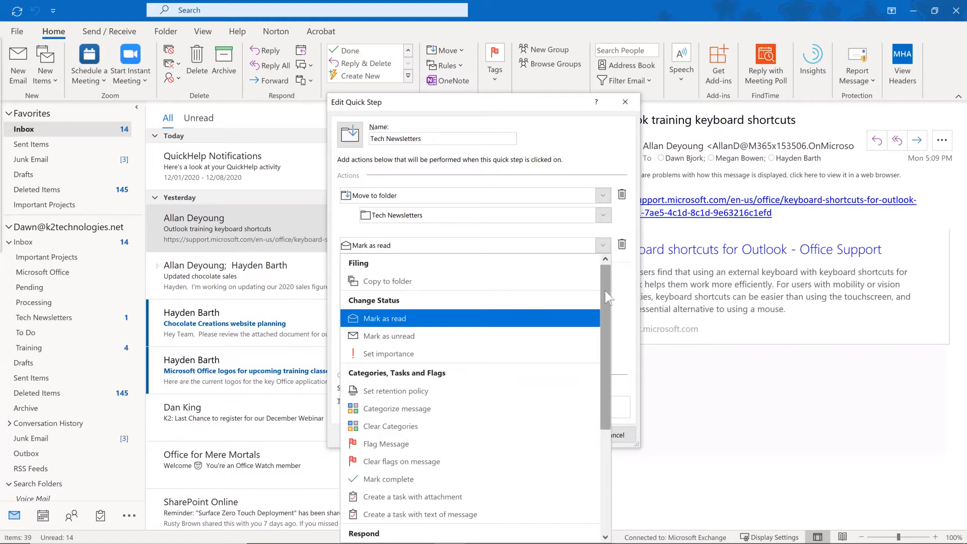
{"action": "left_click_drag", "start_coordinate": [600, 310], "coordinate": [582, 386]}
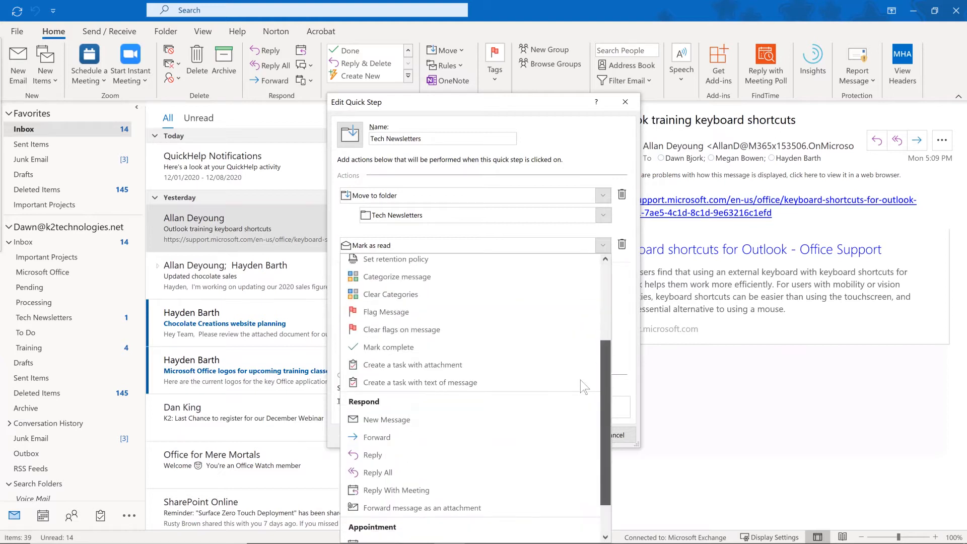
{"action": "scroll", "coordinate": [582, 405], "scroll_direction": "down", "scroll_amount": 3}
{"action": "scroll", "coordinate": [594, 285], "scroll_direction": "up", "scroll_amount": 5}
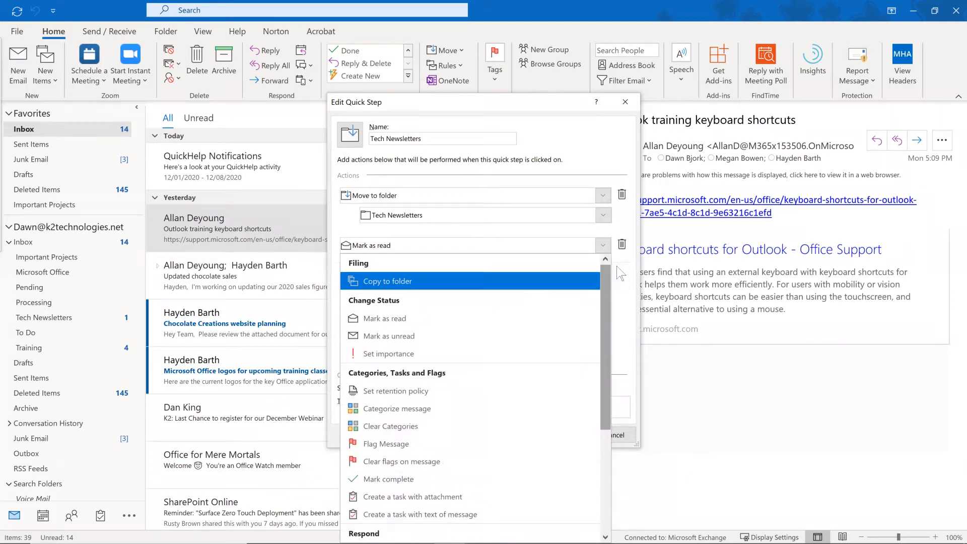
{"action": "left_click", "coordinate": [626, 280]}
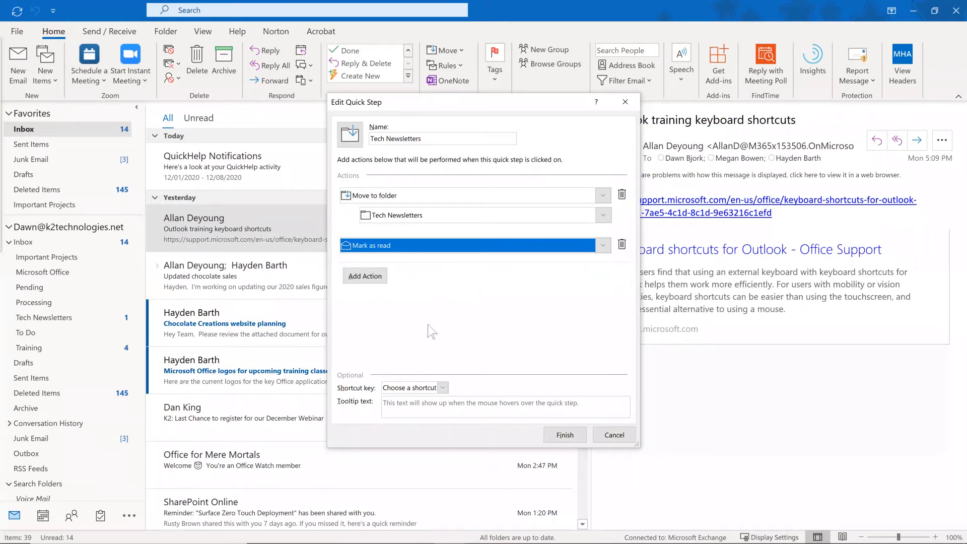
Assign shortcut CTRL+SHIFT+1 and tooltip 'Move to Tech Newsletters', then finish the quick step.
{"action": "left_click", "coordinate": [443, 388]}
{"action": "left_click", "coordinate": [443, 389]}
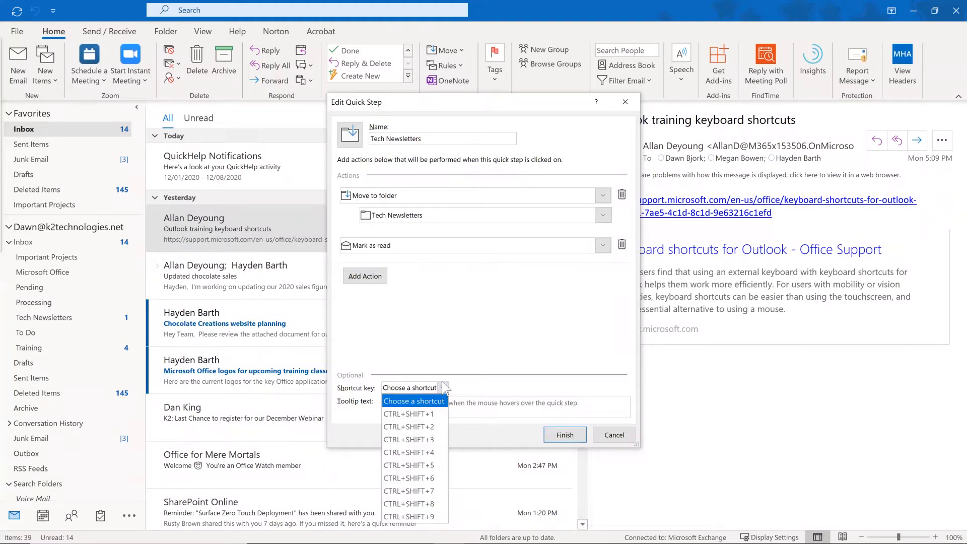
{"action": "left_click", "coordinate": [414, 414]}
{"action": "left_click", "coordinate": [411, 403]}
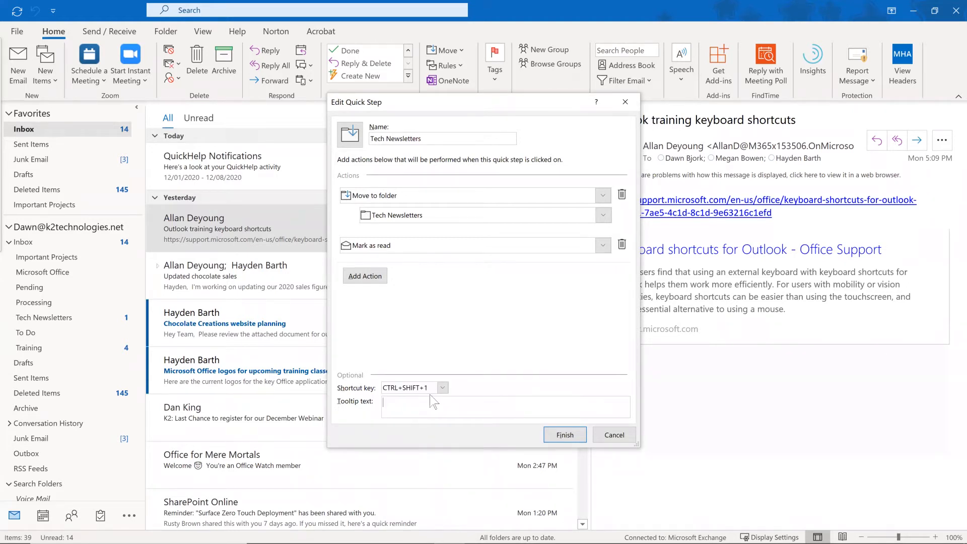
{"action": "type", "text": "Move to Tech Newsletters"}
{"action": "left_click", "coordinate": [564, 435]}
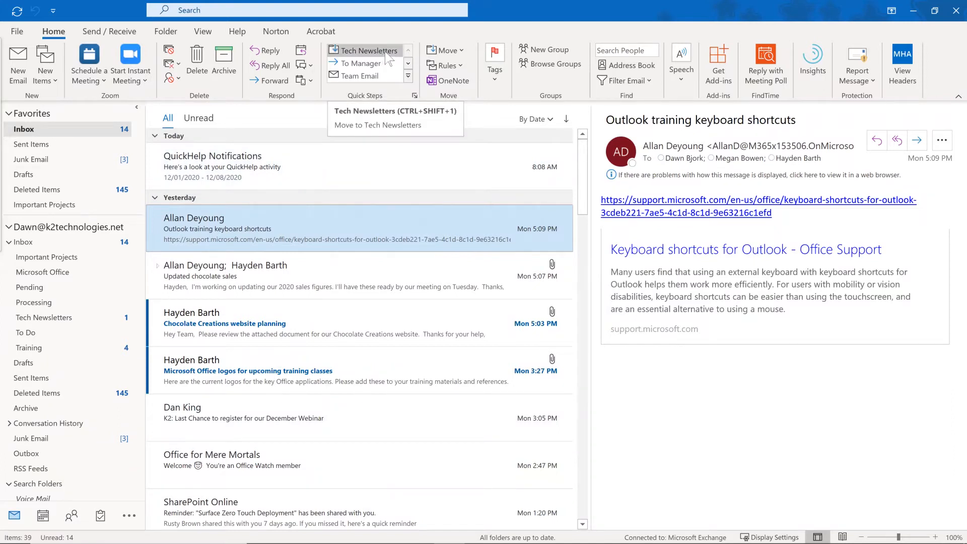
{"action": "left_click", "coordinate": [406, 76]}
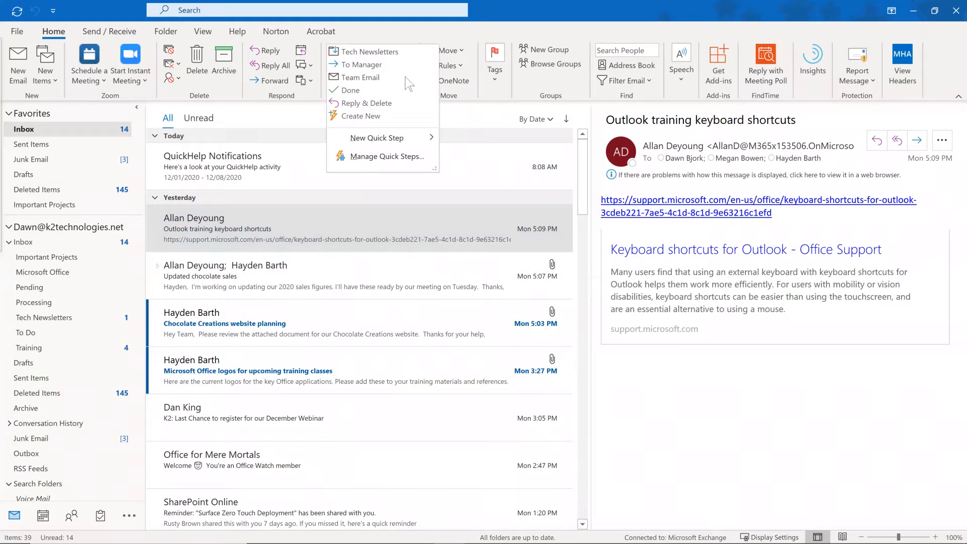
{"action": "left_click", "coordinate": [406, 158]}
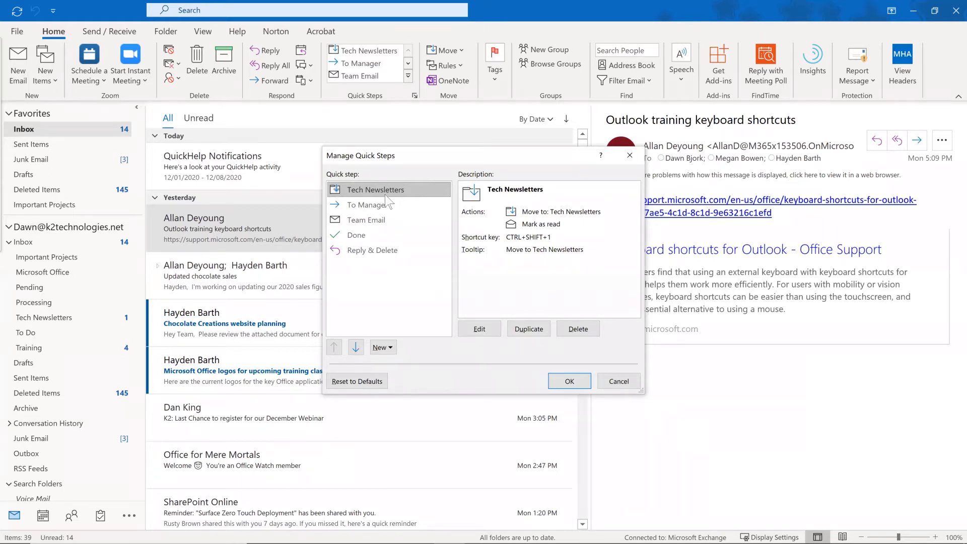
{"action": "left_click", "coordinate": [569, 381]}
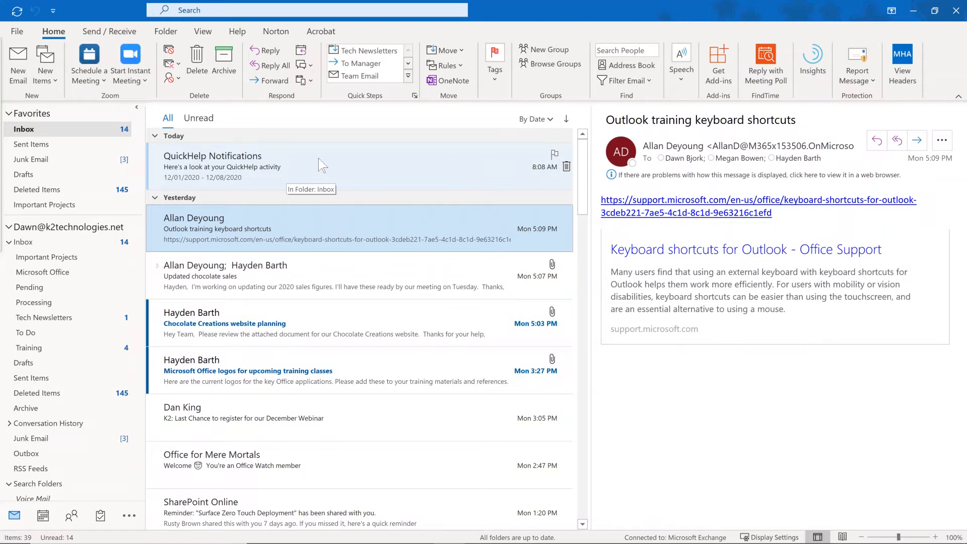
Select the Office for Mere Mortals welcome message and file it with the Tech Newsletters quick step.
{"action": "scroll", "coordinate": [316, 172], "scroll_direction": "down", "scroll_amount": 3}
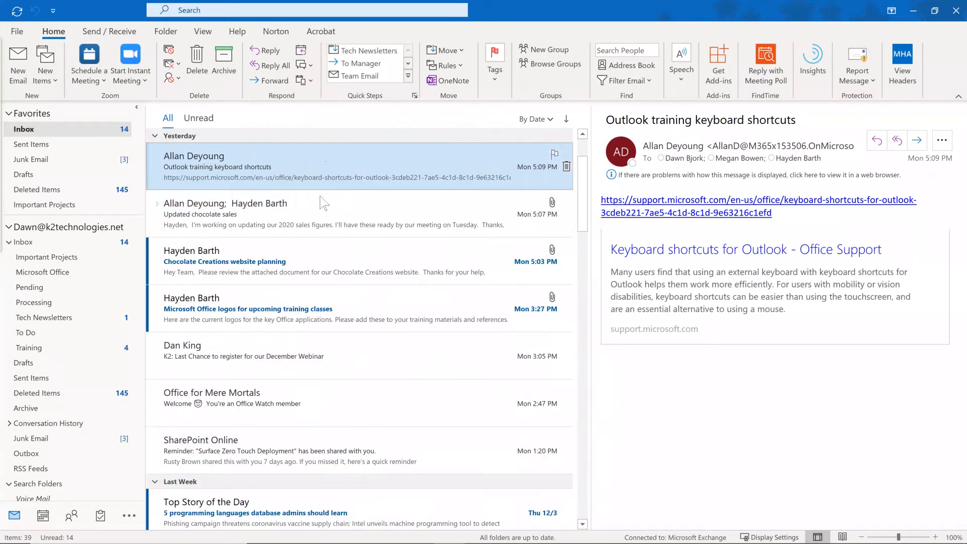
{"action": "scroll", "coordinate": [287, 327], "scroll_direction": "down", "scroll_amount": 1}
{"action": "left_click", "coordinate": [293, 325]}
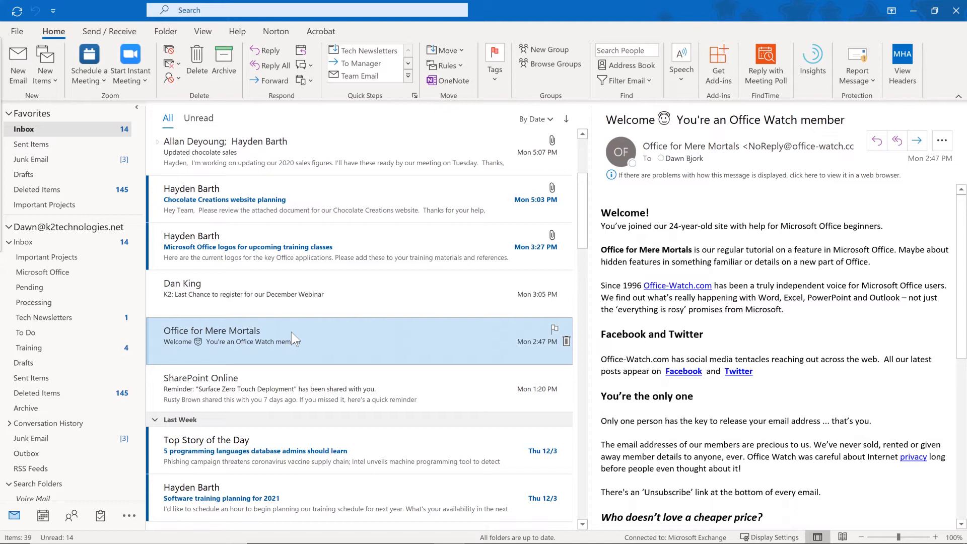
{"action": "left_click", "coordinate": [366, 51]}
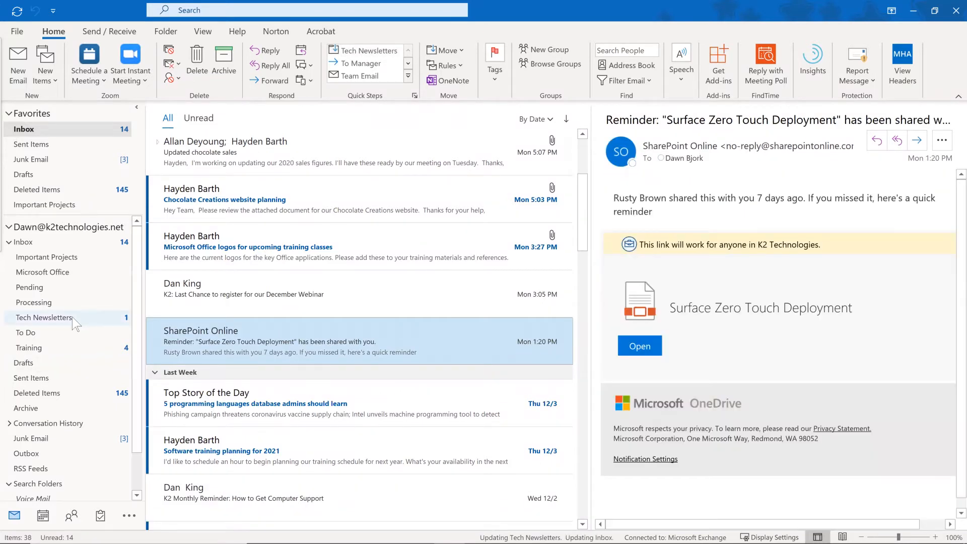
Confirm the message is in Tech Newsletters, return to the Inbox, and open the keyboard shortcuts message.
{"action": "left_click", "coordinate": [74, 317]}
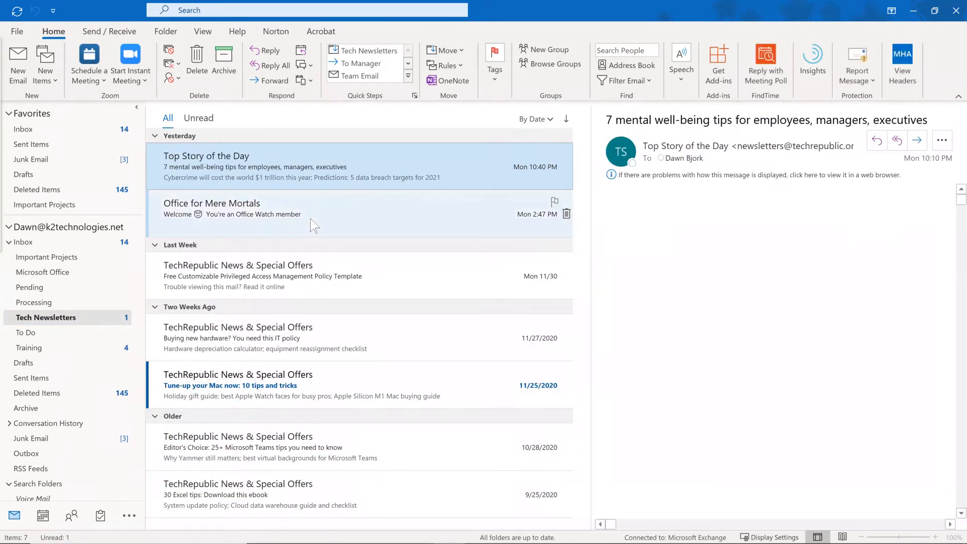
{"action": "left_click", "coordinate": [80, 129]}
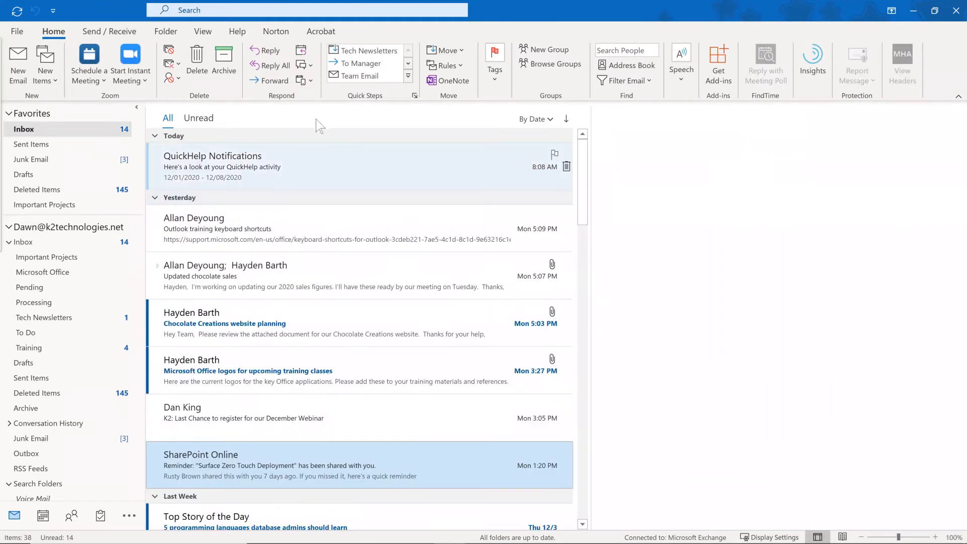
{"action": "left_click", "coordinate": [271, 223]}
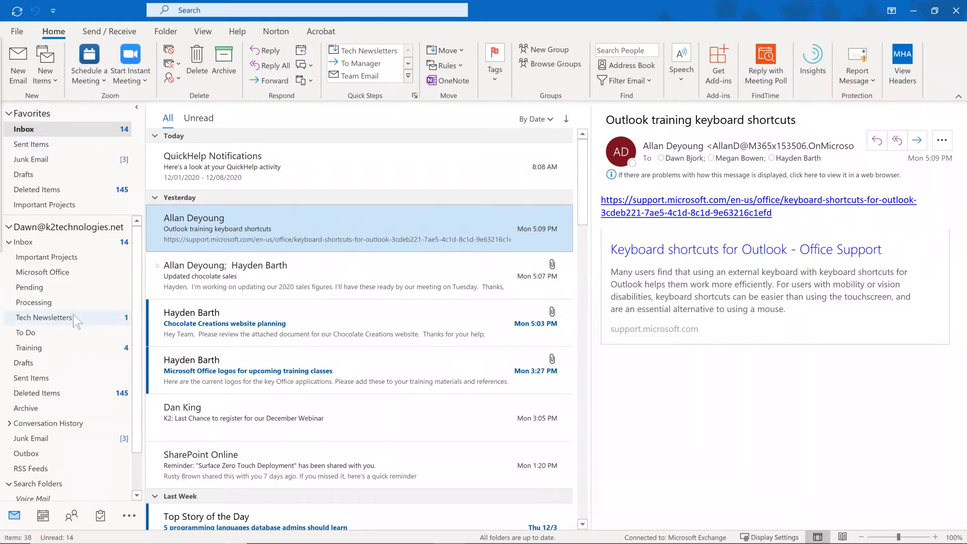
Drag the Tech Newsletters folder from the folder pane into the Favorites section.
{"action": "left_click_drag", "start_coordinate": [74, 315], "coordinate": [64, 156]}
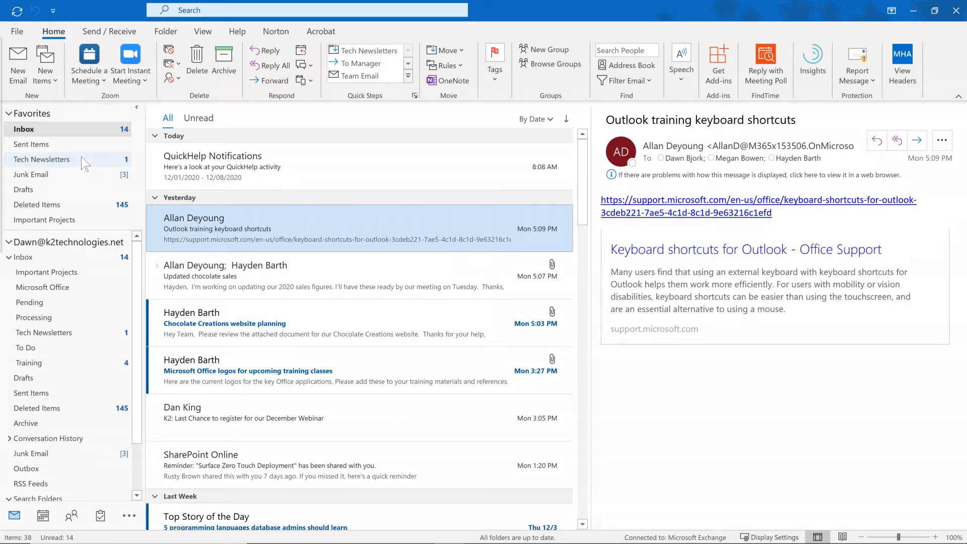
Add the Training folder to Favorites using its context menu.
{"action": "right_click", "coordinate": [81, 158]}
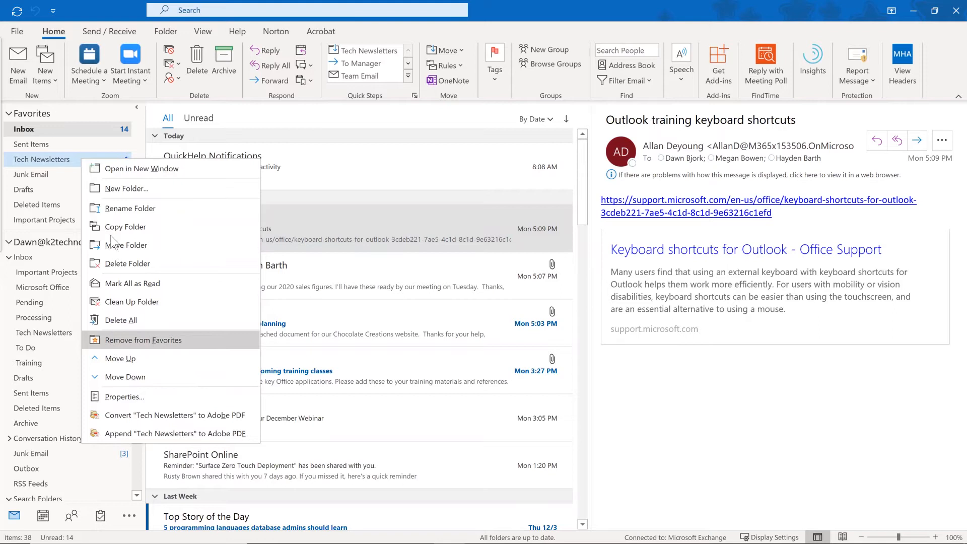
{"action": "key", "text": "Escape"}
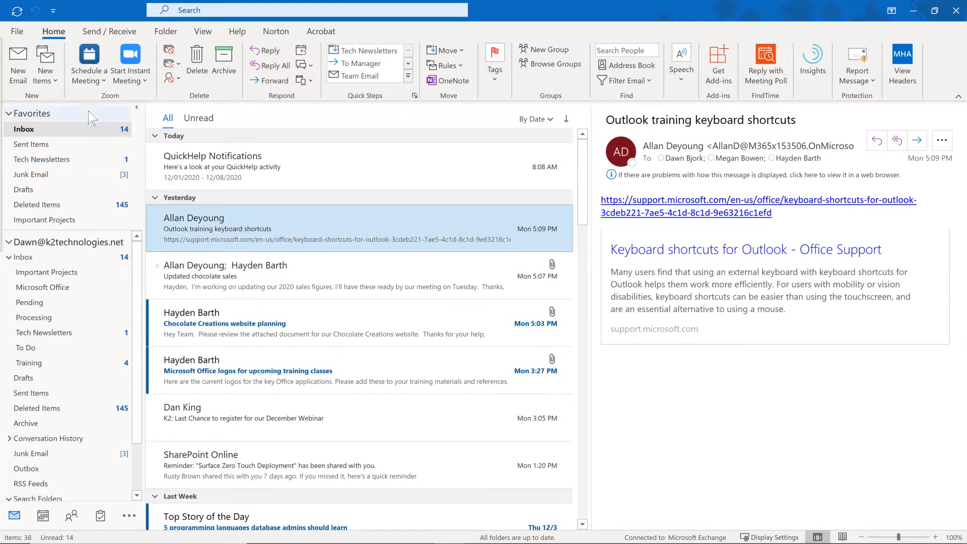
{"action": "right_click", "coordinate": [50, 362]}
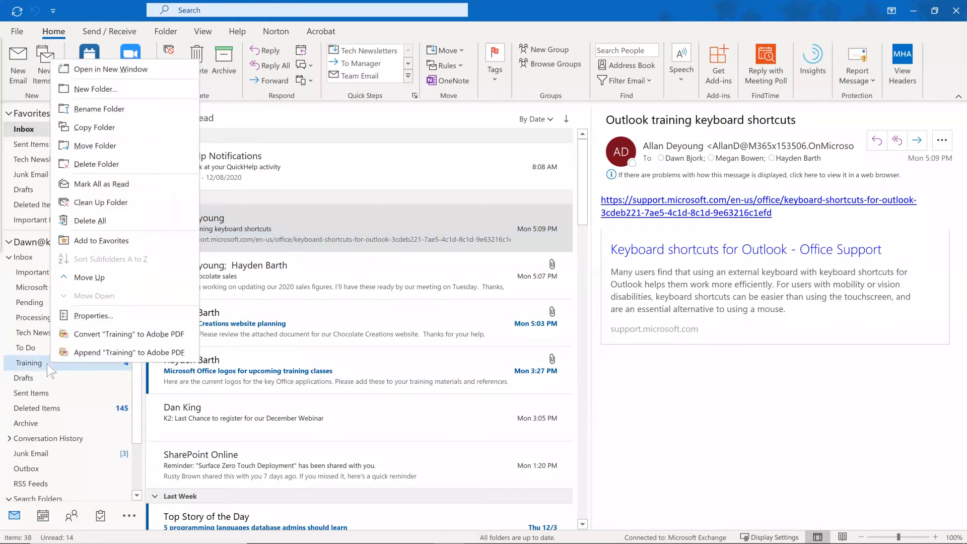
{"action": "left_click", "coordinate": [95, 241]}
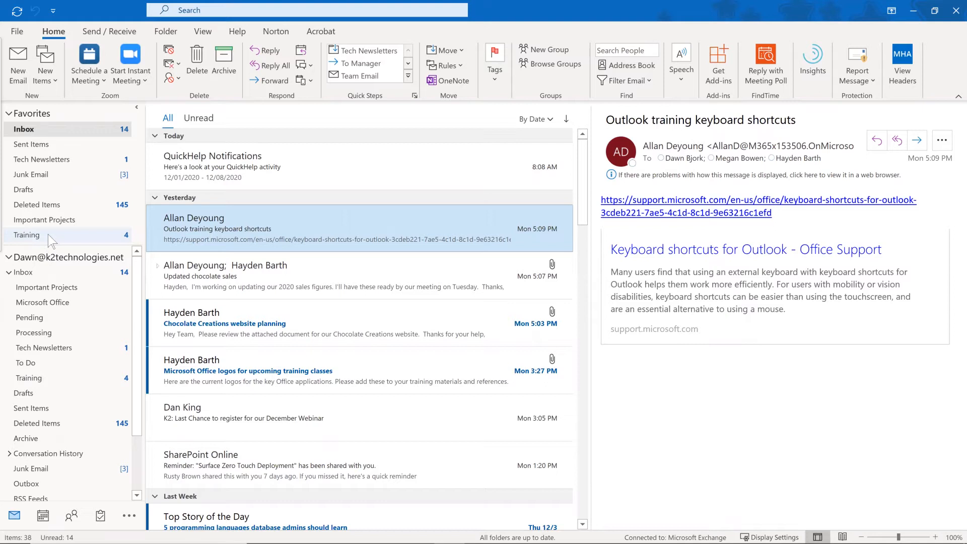
Reorder Favorites so Important Projects and Training follow Sent Items, ahead of Tech Newsletters.
{"action": "left_click_drag", "start_coordinate": [49, 232], "coordinate": [55, 156]}
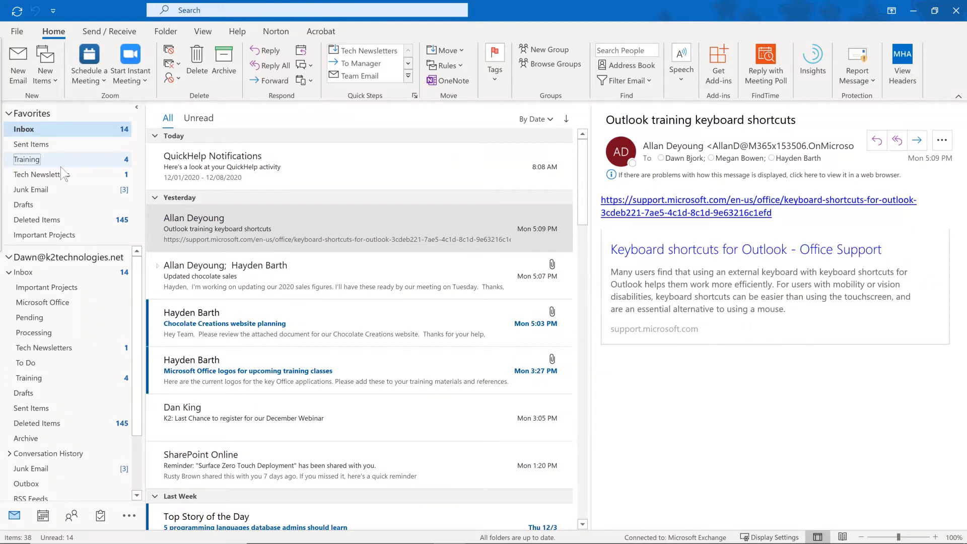
{"action": "left_click_drag", "start_coordinate": [74, 234], "coordinate": [81, 155]}
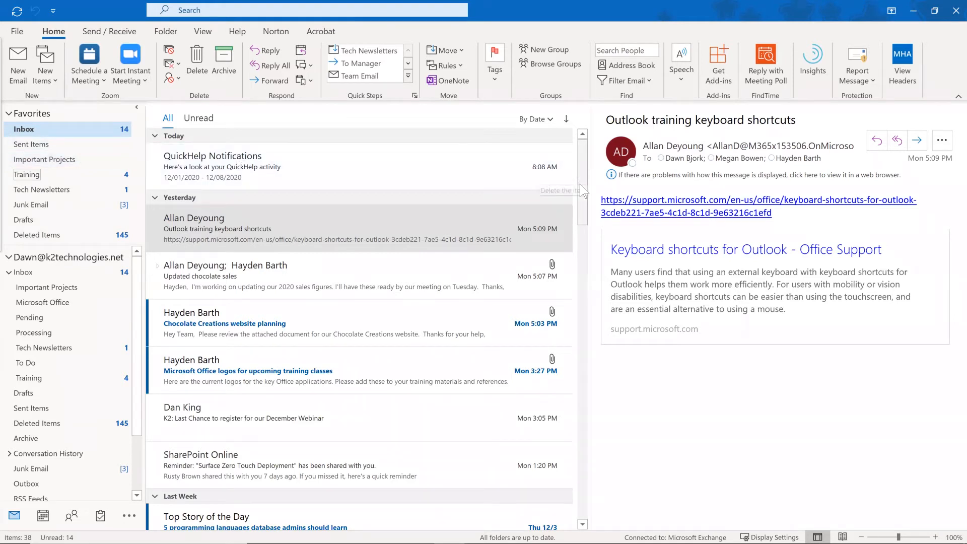
{"action": "left_click_drag", "start_coordinate": [582, 189], "coordinate": [579, 256]}
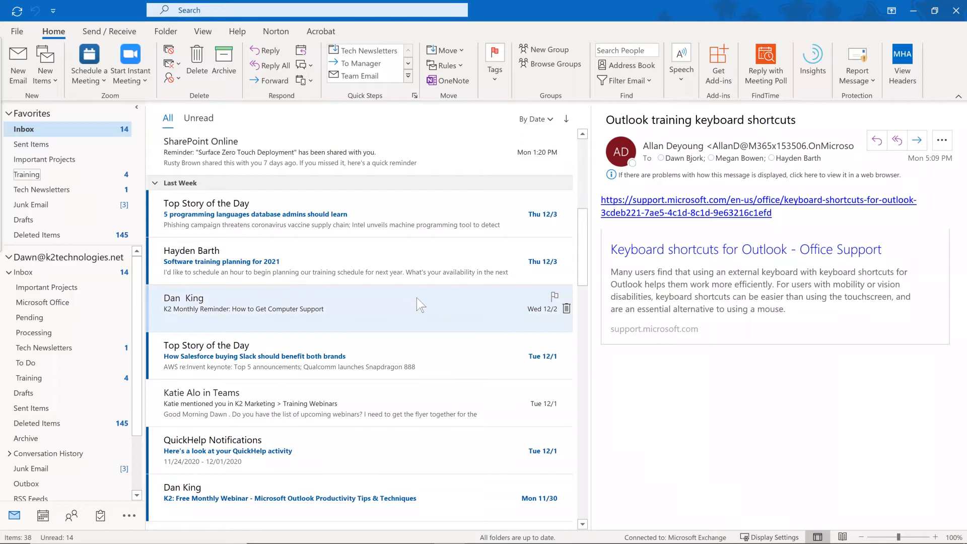
Drag the 'Update on this month's project' message onto Important Projects in Favorites.
{"action": "scroll", "coordinate": [414, 300], "scroll_direction": "down", "scroll_amount": 3}
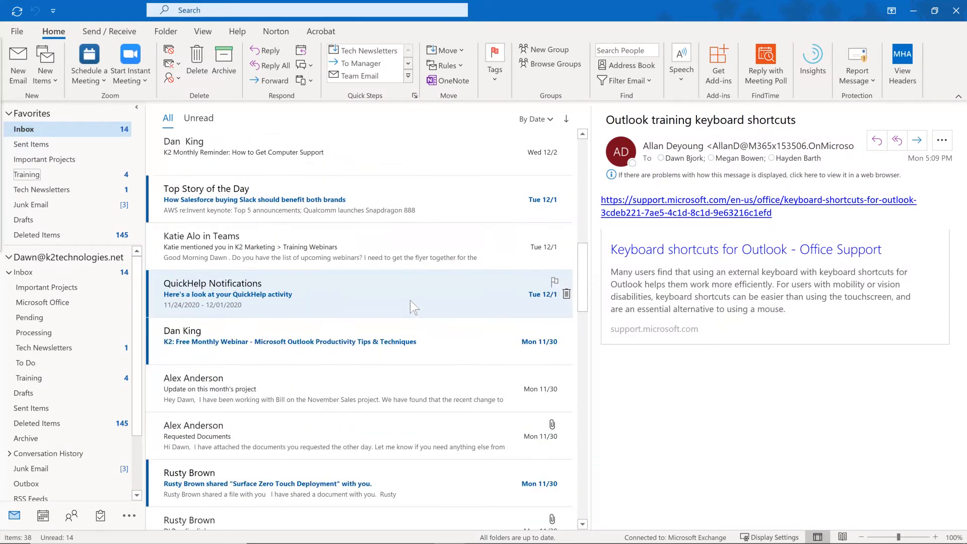
{"action": "scroll", "coordinate": [404, 300], "scroll_direction": "down", "scroll_amount": 1}
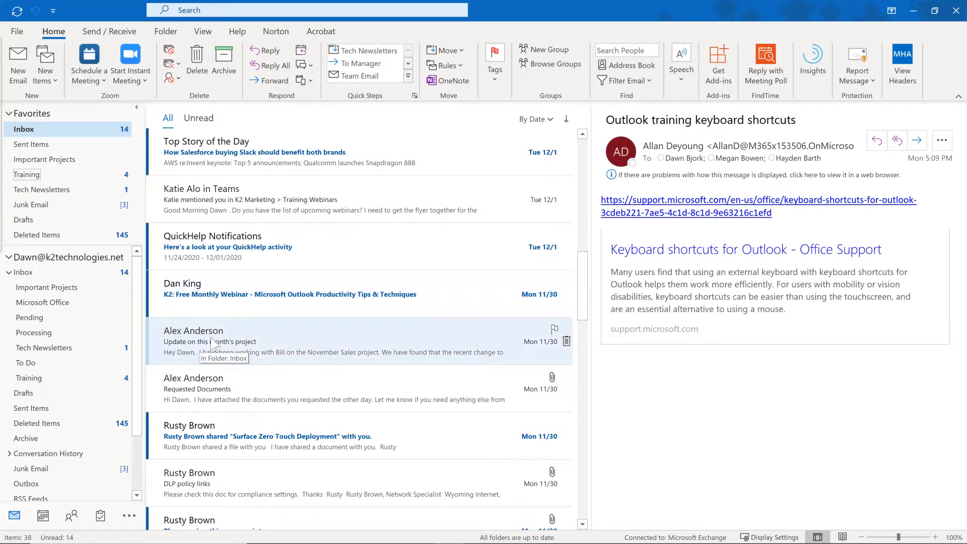
{"action": "scroll", "coordinate": [213, 342], "scroll_direction": "down", "scroll_amount": 2}
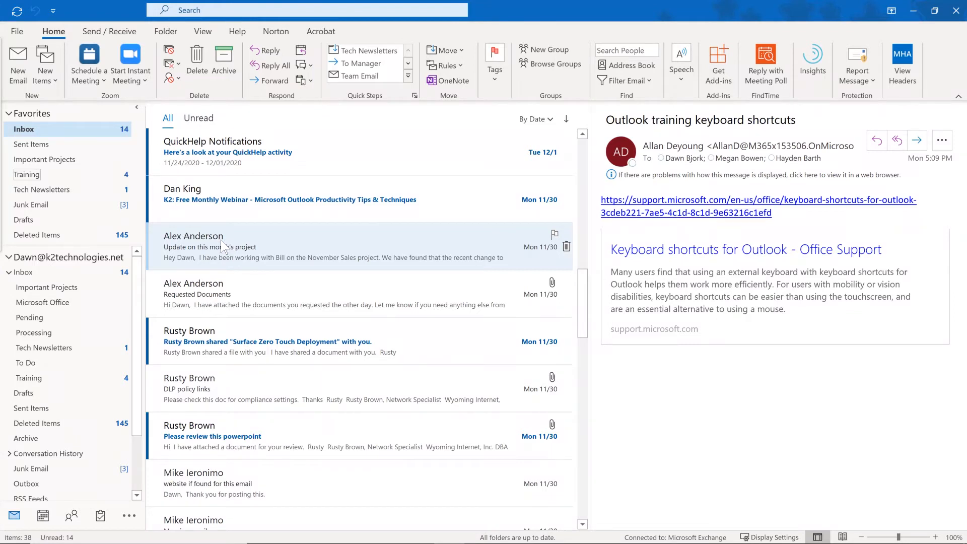
{"action": "left_click_drag", "start_coordinate": [219, 243], "coordinate": [80, 161]}
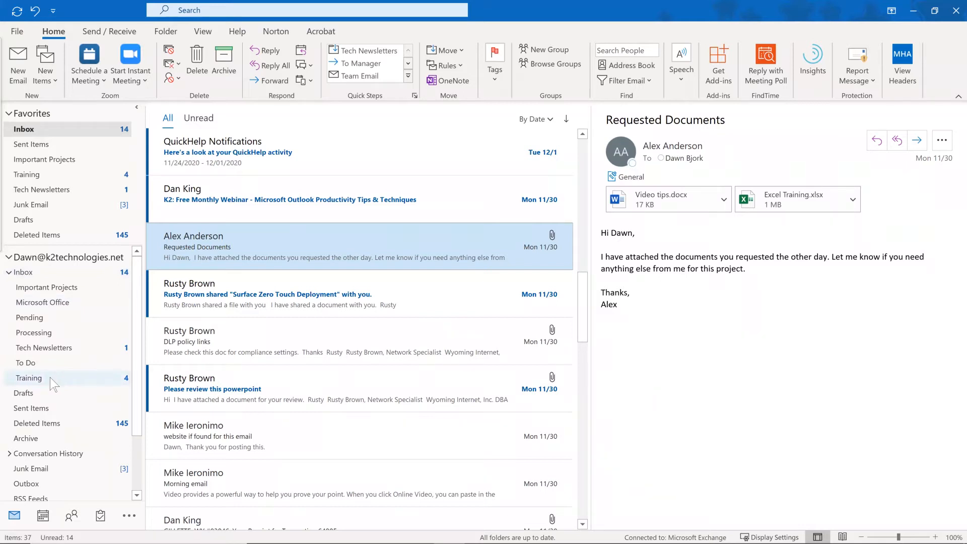
Move Training above Important Projects, declining to nest it inside Important Projects.
{"action": "left_click_drag", "start_coordinate": [50, 377], "coordinate": [50, 288]}
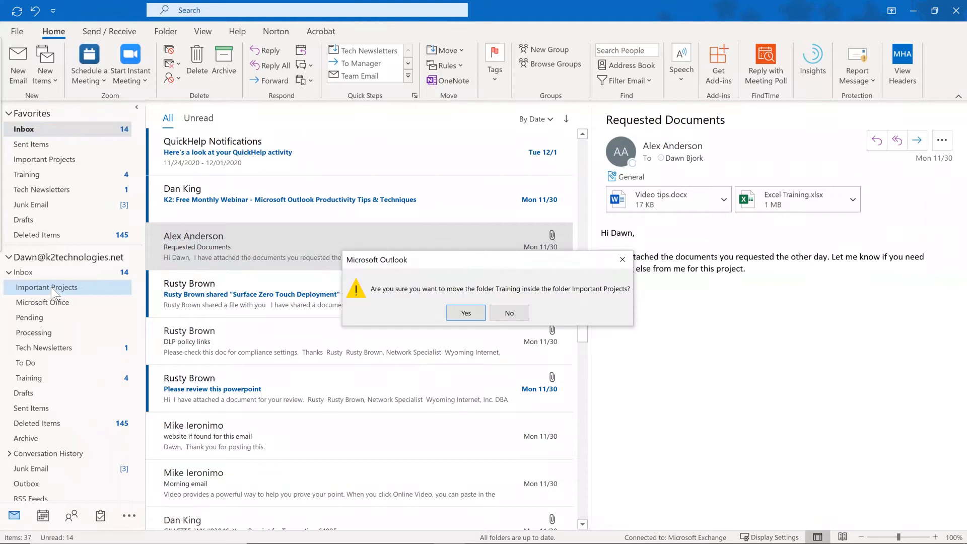
{"action": "left_click", "coordinate": [509, 314]}
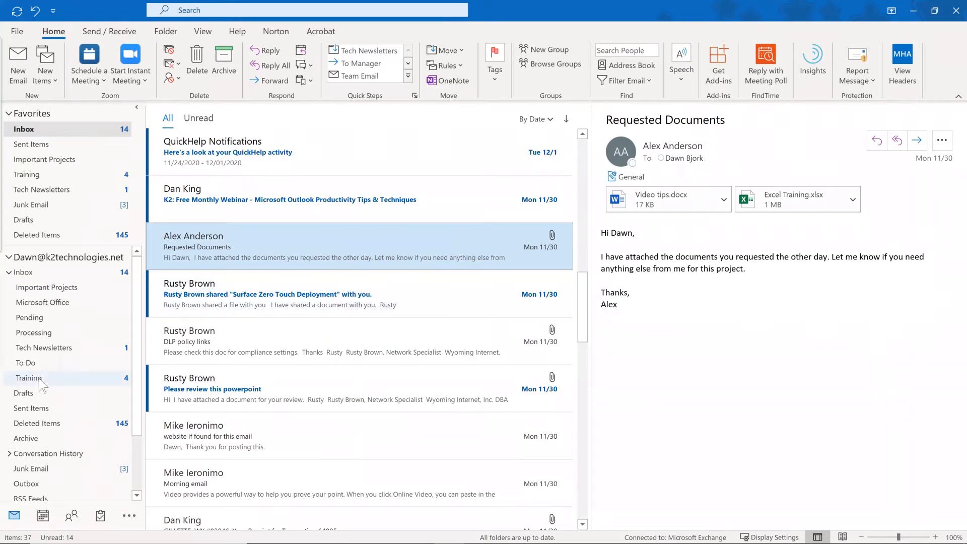
{"action": "left_click_drag", "start_coordinate": [43, 386], "coordinate": [6, 287]}
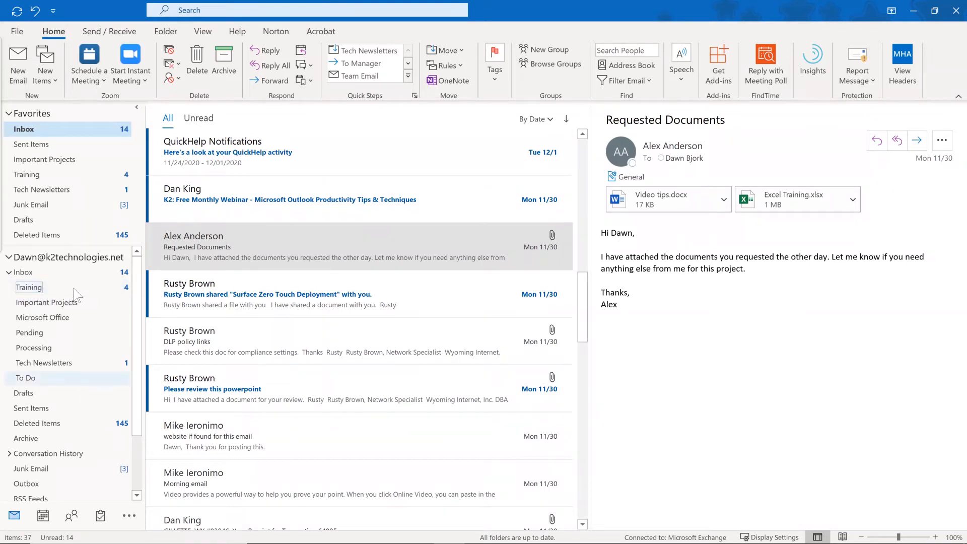
Apply Sort Subfolders A to Z to the Inbox, placing Training after To Do.
{"action": "right_click", "coordinate": [43, 271]}
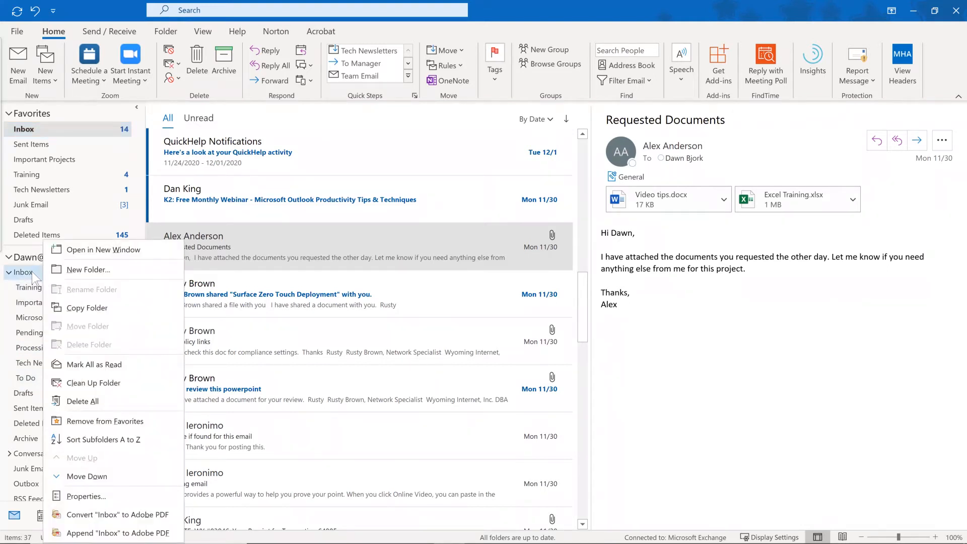
{"action": "left_click", "coordinate": [96, 440]}
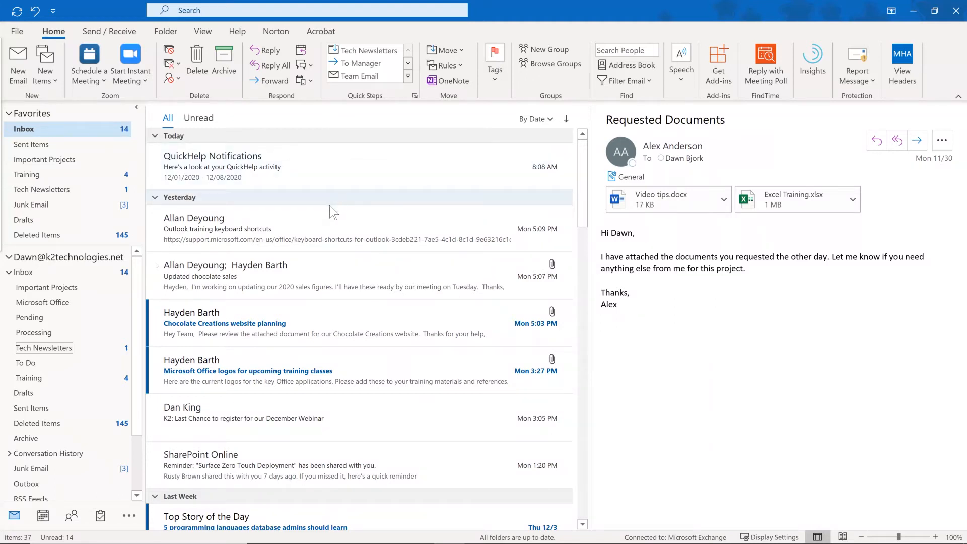
Find the 'K2 Monthly Reminder: How to Get Computer Support' message and open it in its own window.
{"action": "scroll", "coordinate": [325, 222], "scroll_direction": "down", "scroll_amount": 2}
{"action": "scroll", "coordinate": [318, 278], "scroll_direction": "down", "scroll_amount": 1}
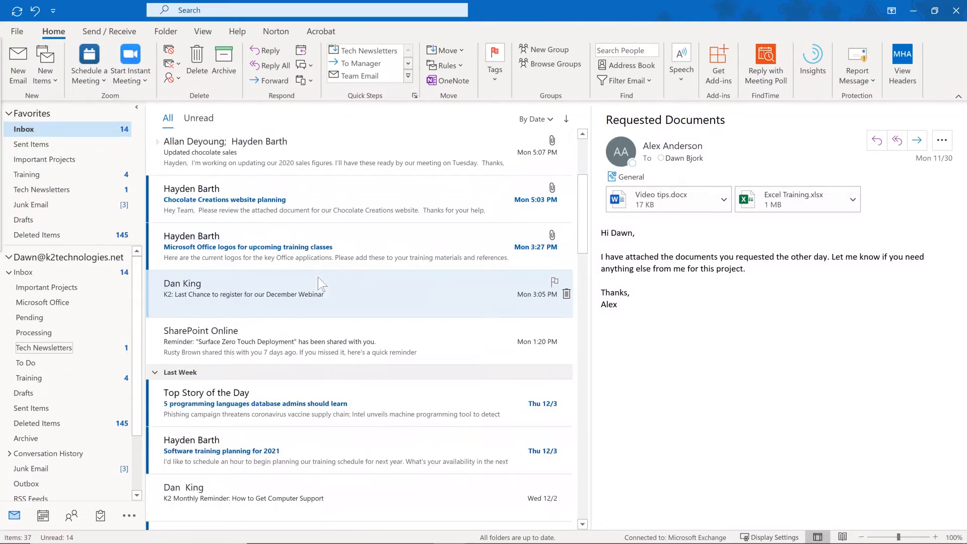
{"action": "scroll", "coordinate": [316, 276], "scroll_direction": "down", "scroll_amount": 2}
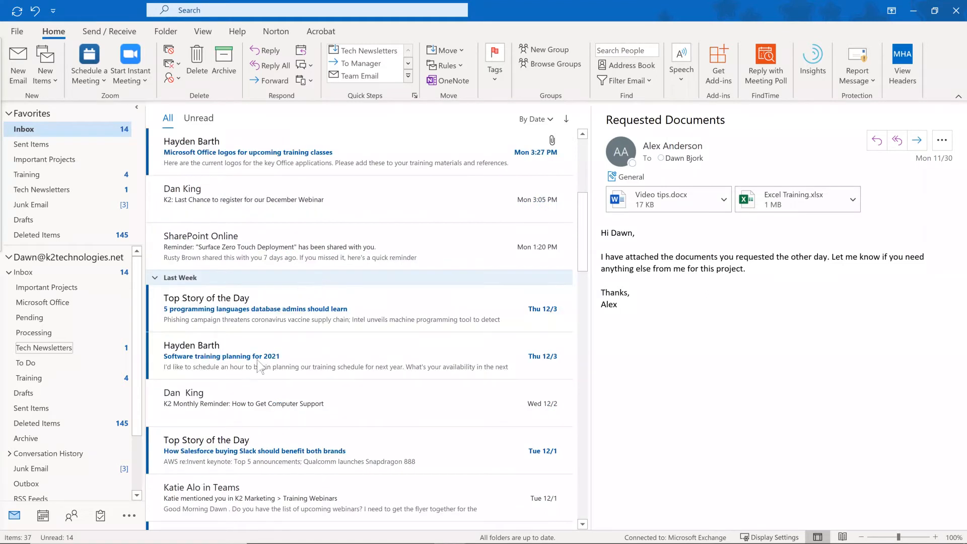
{"action": "left_click", "coordinate": [239, 403]}
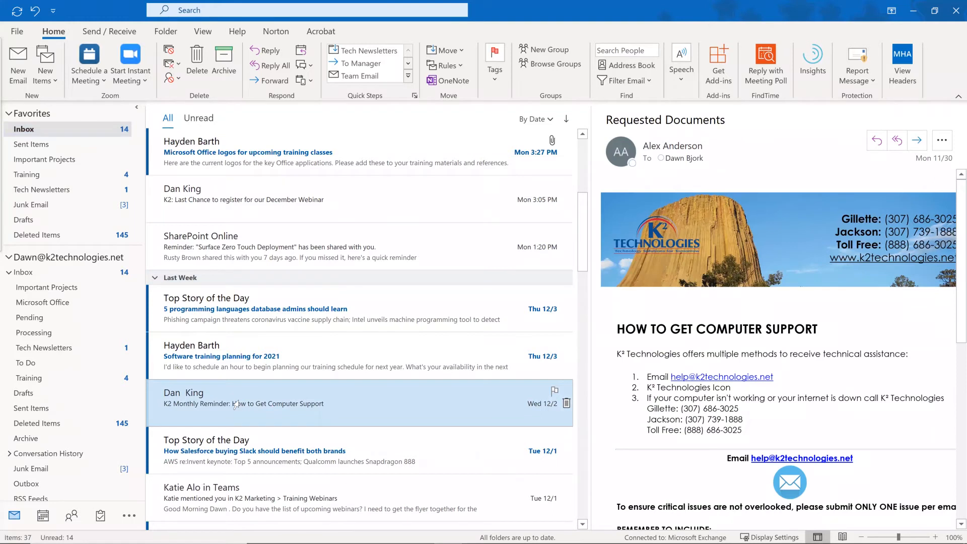
{"action": "double_click", "coordinate": [238, 401]}
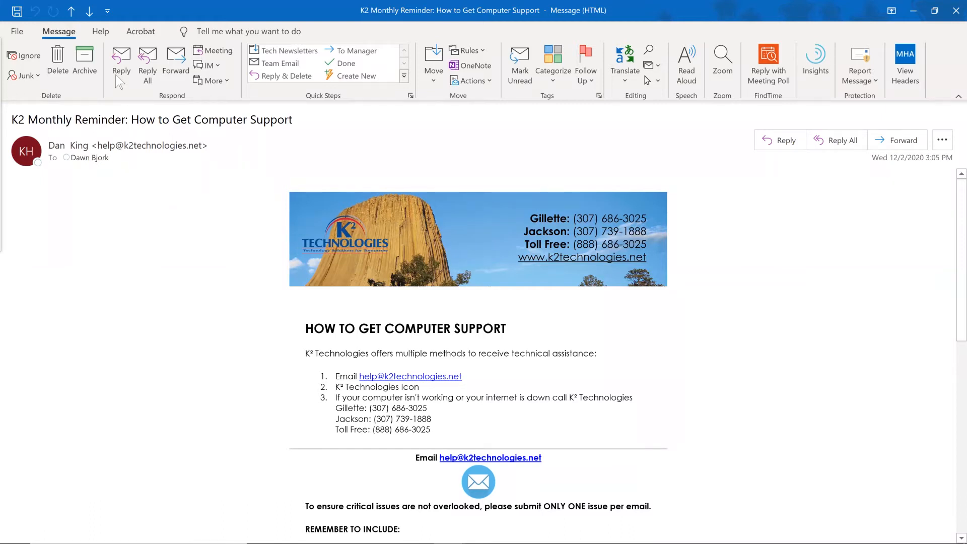
Reply to the K2 Monthly Reminder support message and scroll down to the quoted support instructions.
{"action": "left_click", "coordinate": [118, 62]}
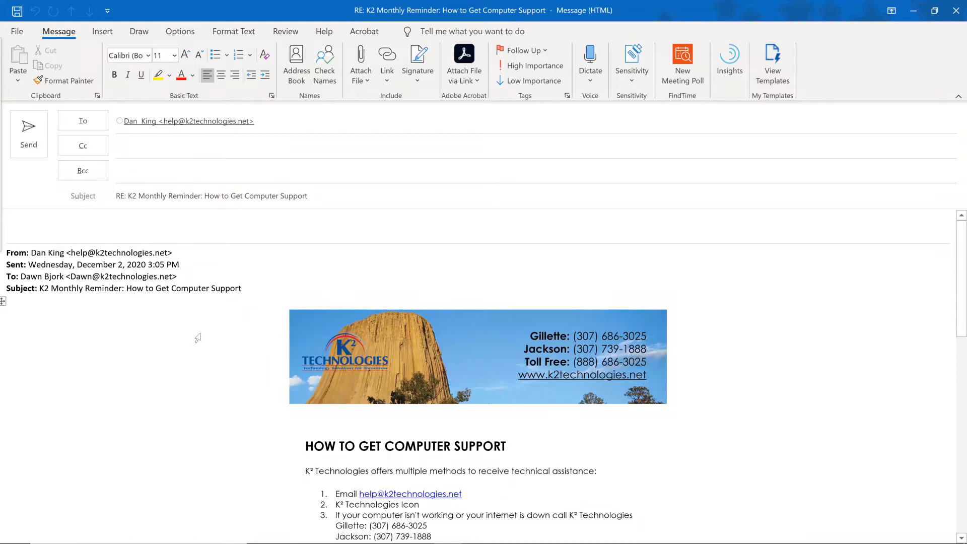
{"action": "scroll", "coordinate": [198, 333], "scroll_direction": "down", "scroll_amount": 3}
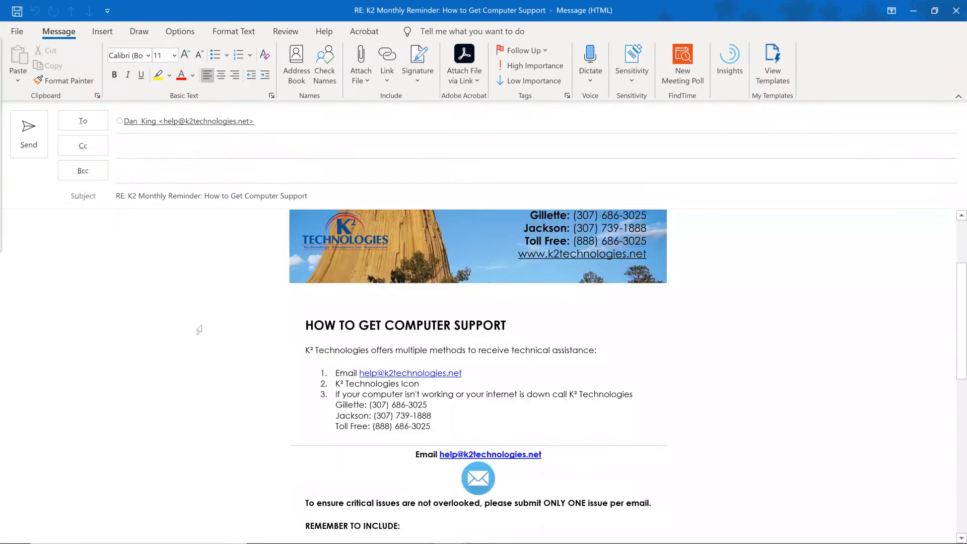
{"action": "scroll", "coordinate": [199, 330], "scroll_direction": "down", "scroll_amount": 1}
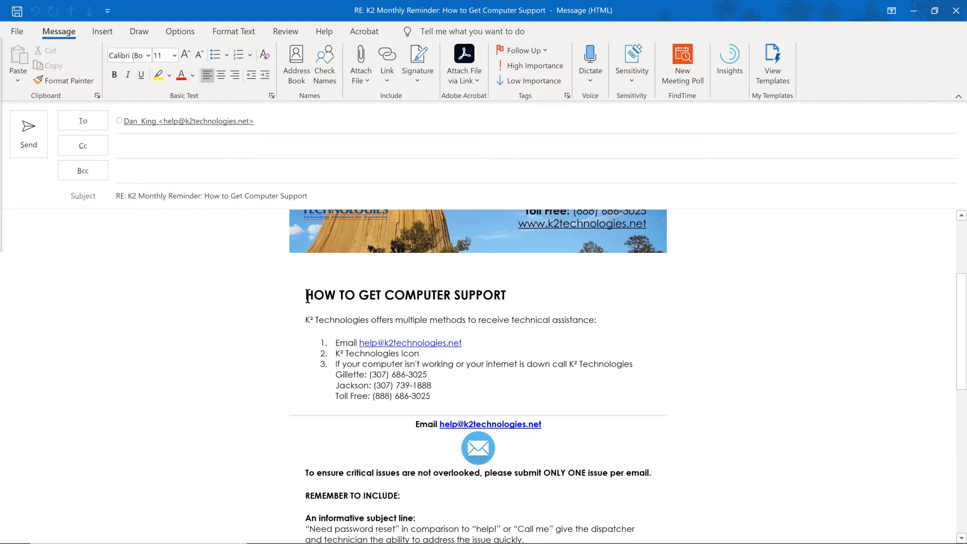
Select the HOW TO GET COMPUTER SUPPORT heading through the phone numbers and bring up Insert > Quick Parts.
{"action": "left_click_drag", "start_coordinate": [307, 295], "coordinate": [438, 403]}
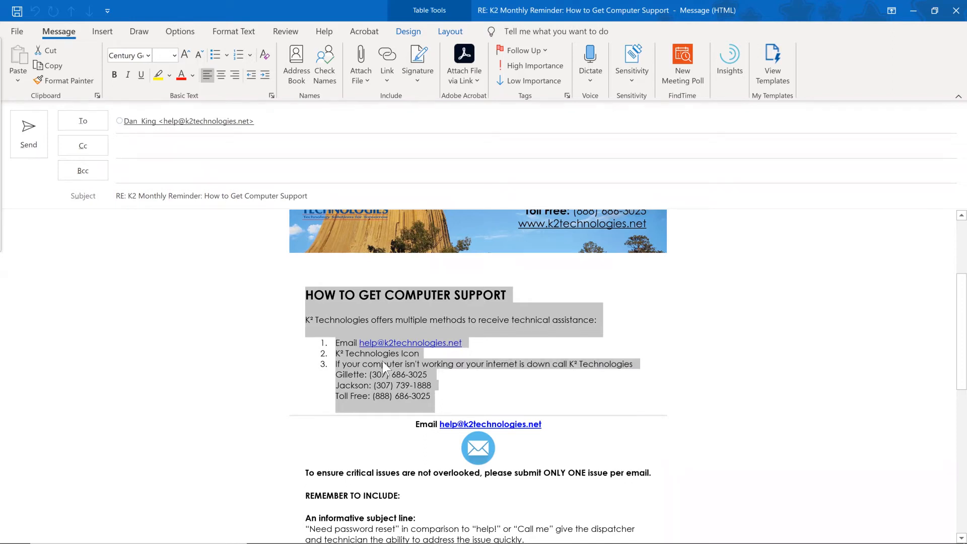
{"action": "left_click", "coordinate": [102, 33]}
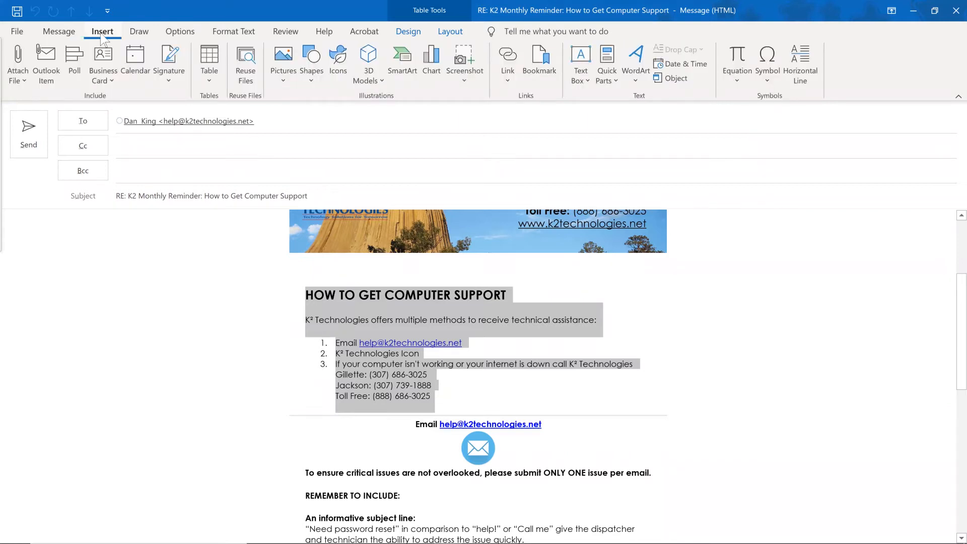
{"action": "left_click", "coordinate": [610, 82]}
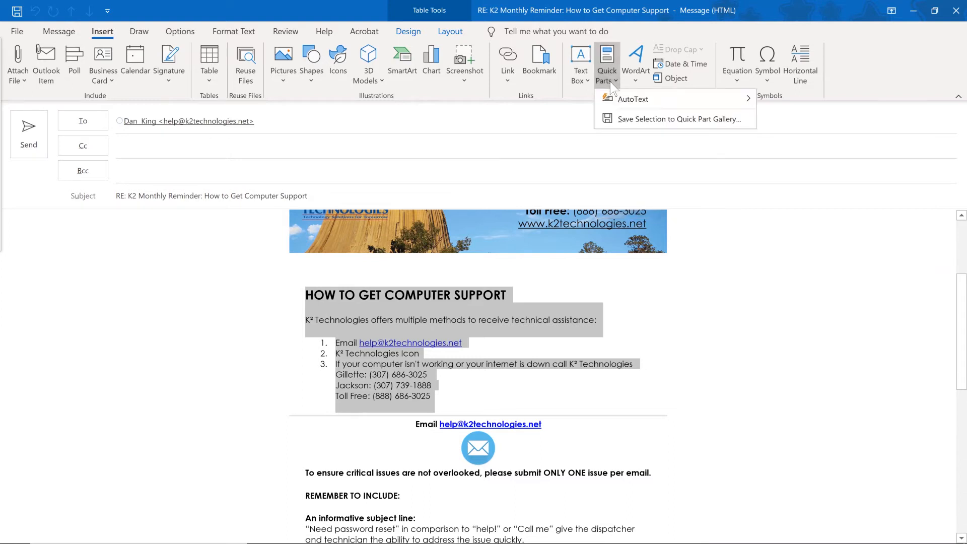
Save the selection as a new building block named 'Computer Support' in the Quick Parts gallery.
{"action": "left_click", "coordinate": [623, 121]}
{"action": "left_click_drag", "start_coordinate": [510, 189], "coordinate": [694, 143]}
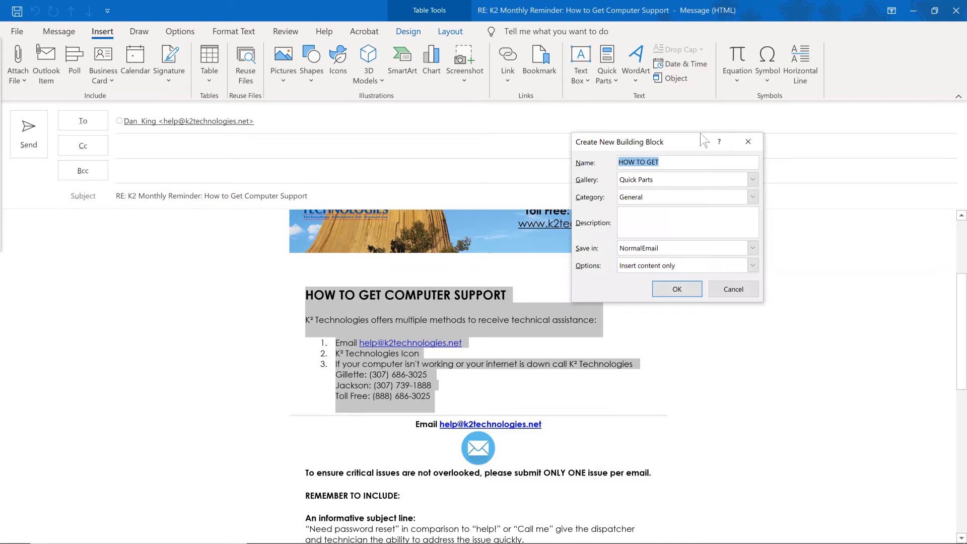
{"action": "type", "text": "Computer Support"}
{"action": "left_click", "coordinate": [752, 180]}
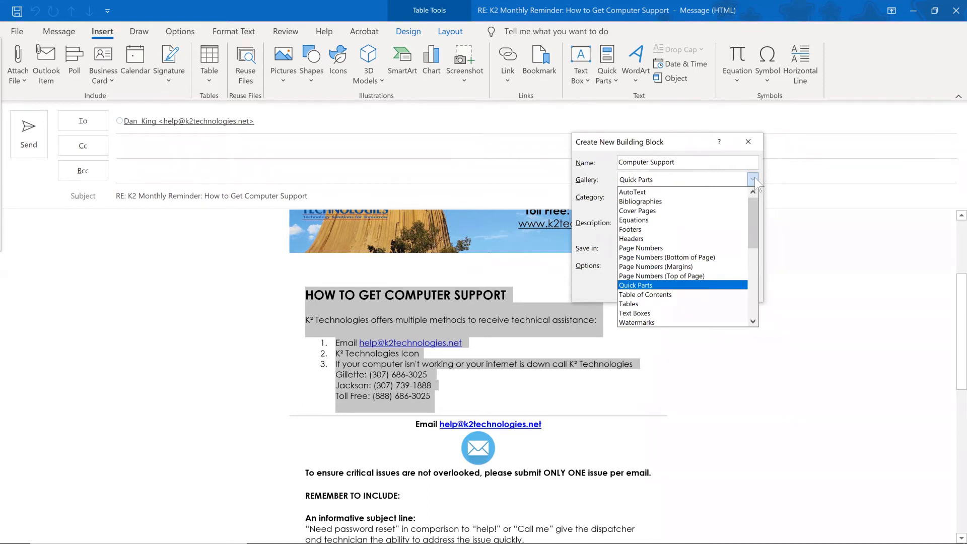
{"action": "left_click", "coordinate": [754, 179]}
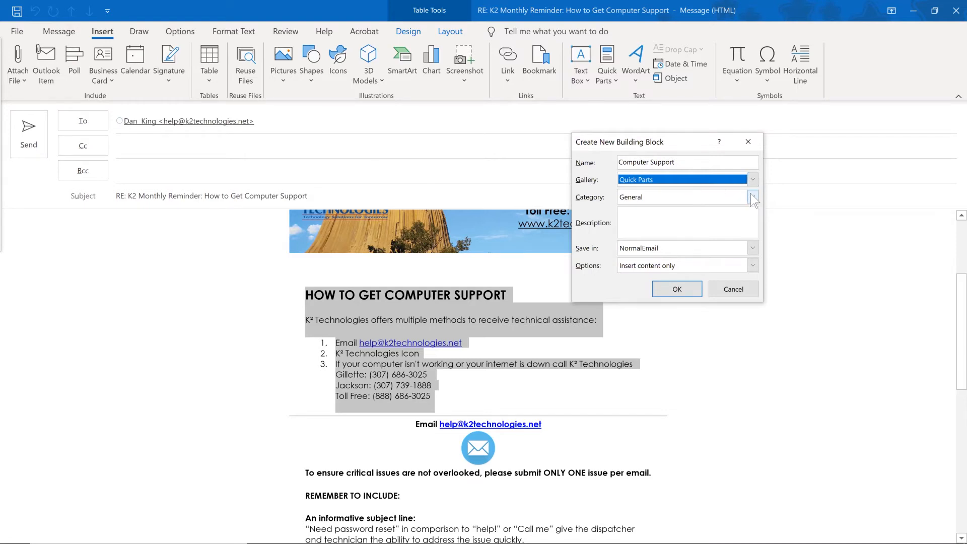
Keep category General, add description 'support contact info', keep Insert content only, and save.
{"action": "left_click", "coordinate": [752, 197]}
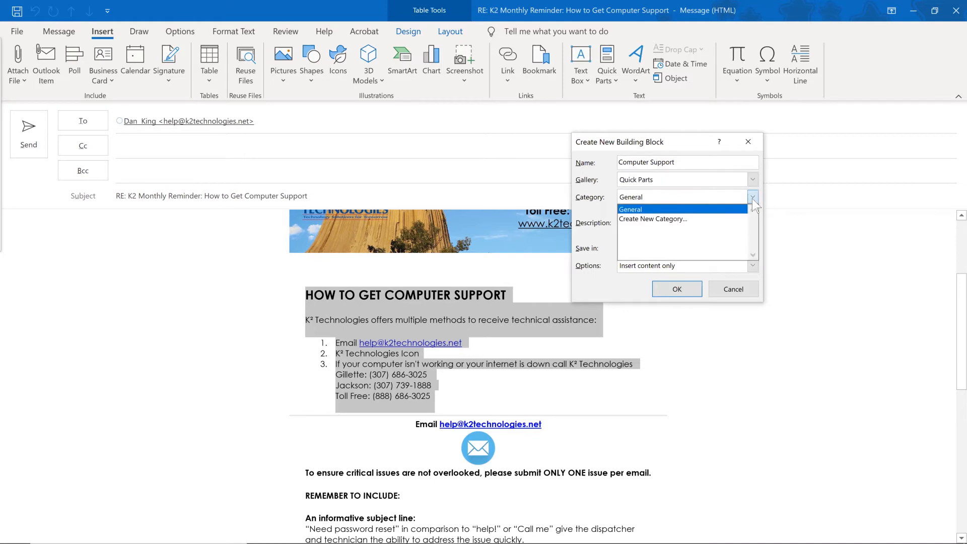
{"action": "left_click", "coordinate": [752, 198]}
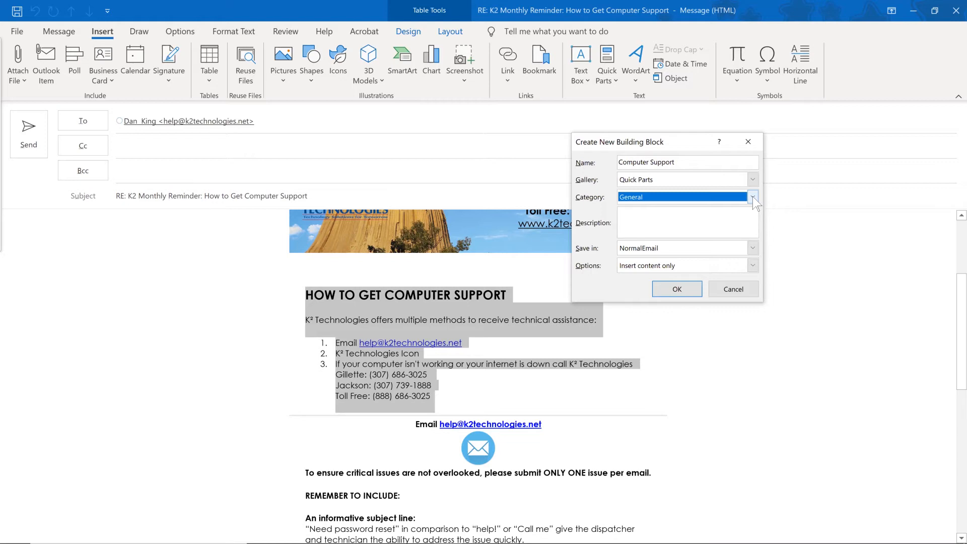
{"action": "left_click", "coordinate": [658, 210]}
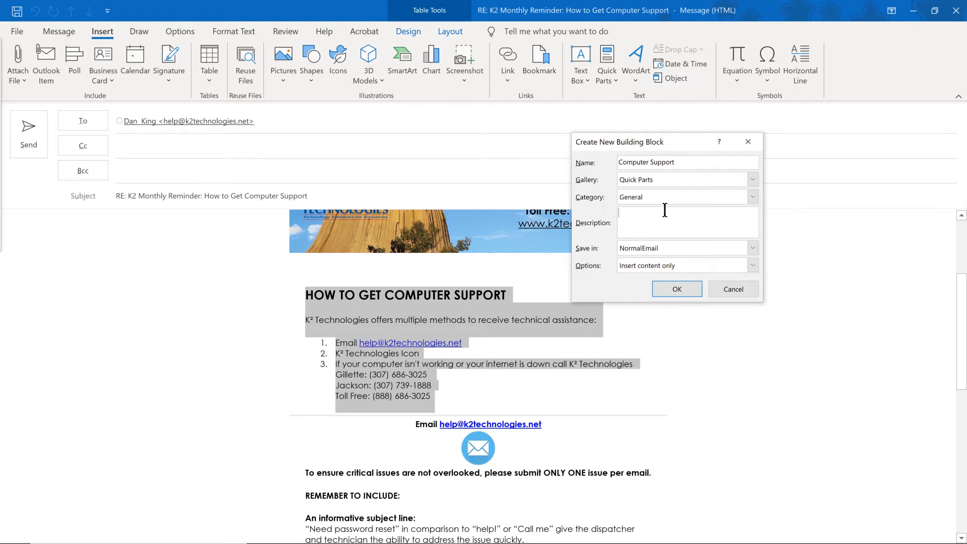
{"action": "type", "text": "support contact info"}
{"action": "left_click", "coordinate": [699, 262]}
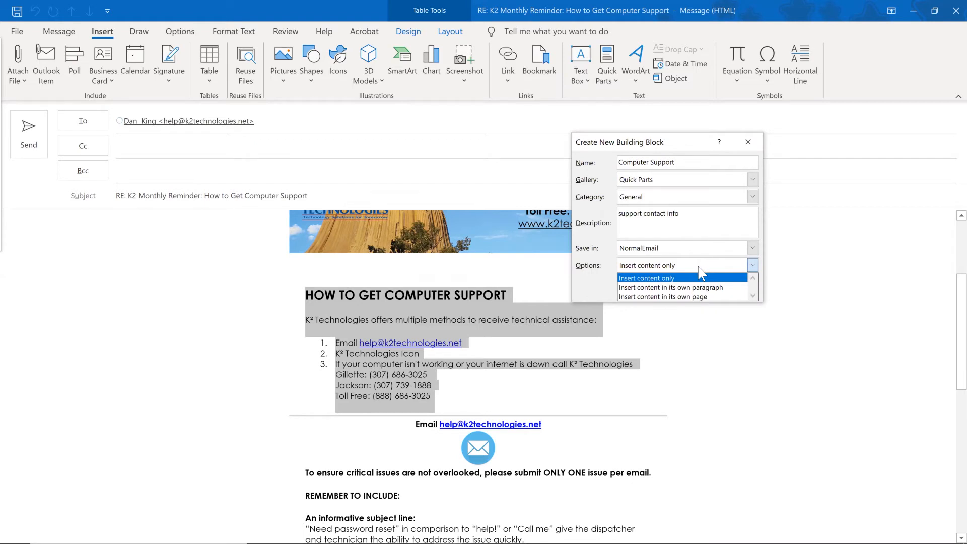
{"action": "left_click", "coordinate": [699, 267]}
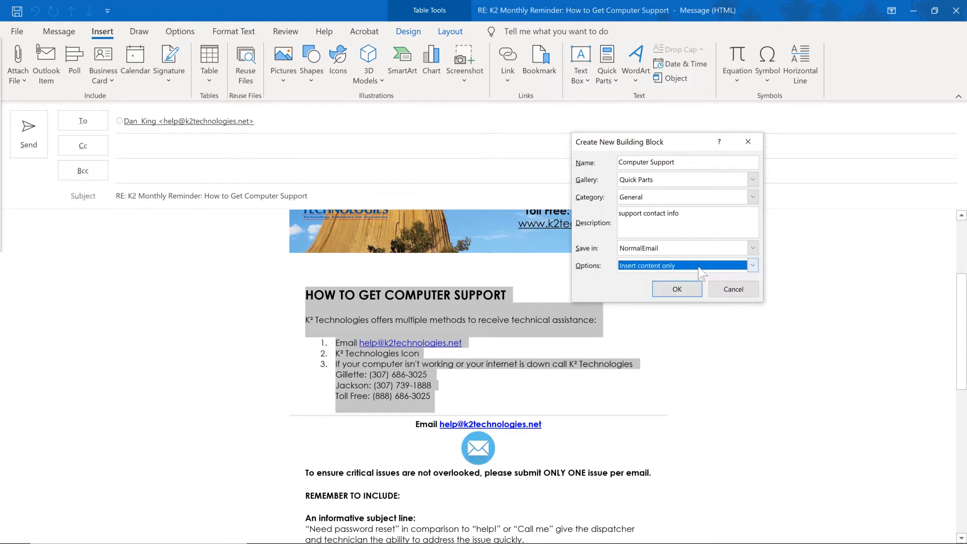
{"action": "left_click", "coordinate": [676, 290]}
{"action": "left_click", "coordinate": [603, 79]}
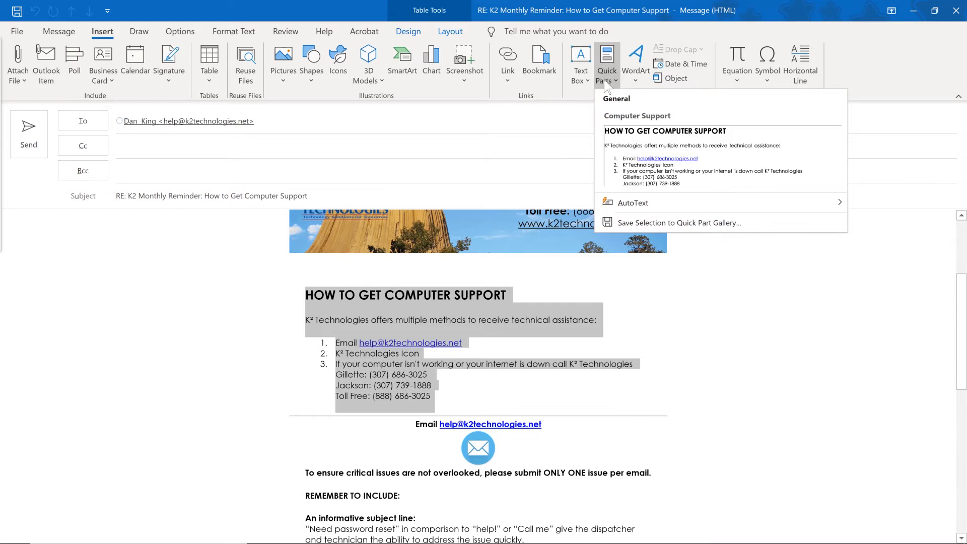
Close the Quick Parts gallery, the unsent reply and the original support reminder message.
{"action": "left_click", "coordinate": [604, 81]}
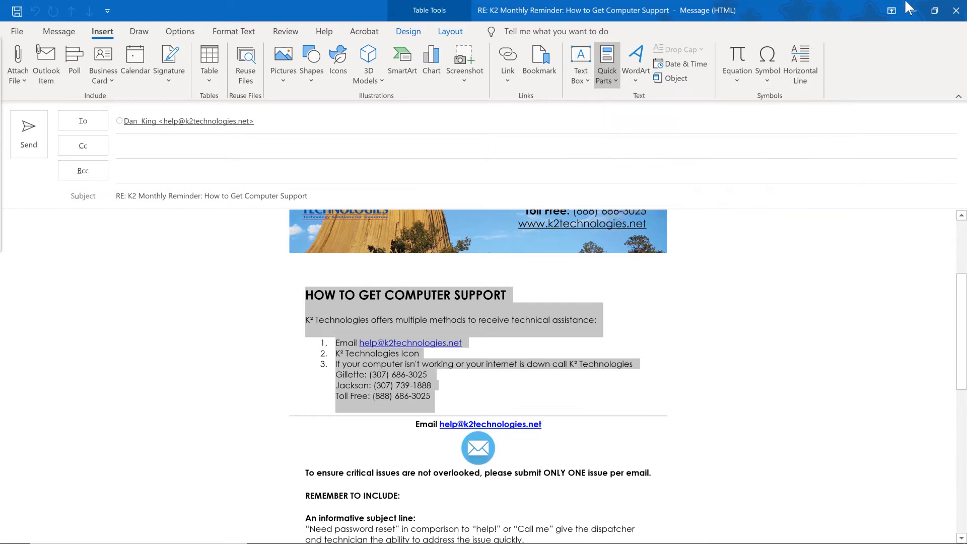
{"action": "left_click", "coordinate": [958, 14]}
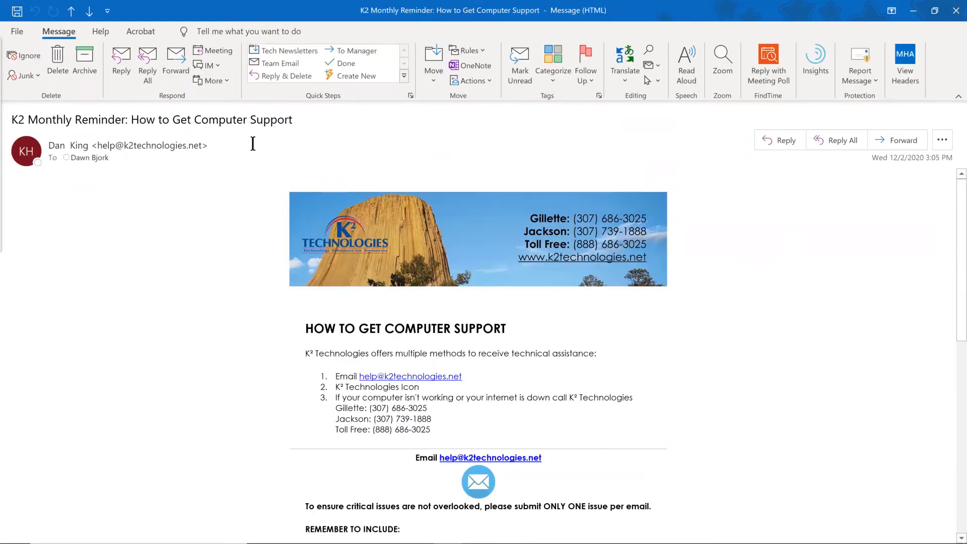
{"action": "left_click", "coordinate": [955, 13]}
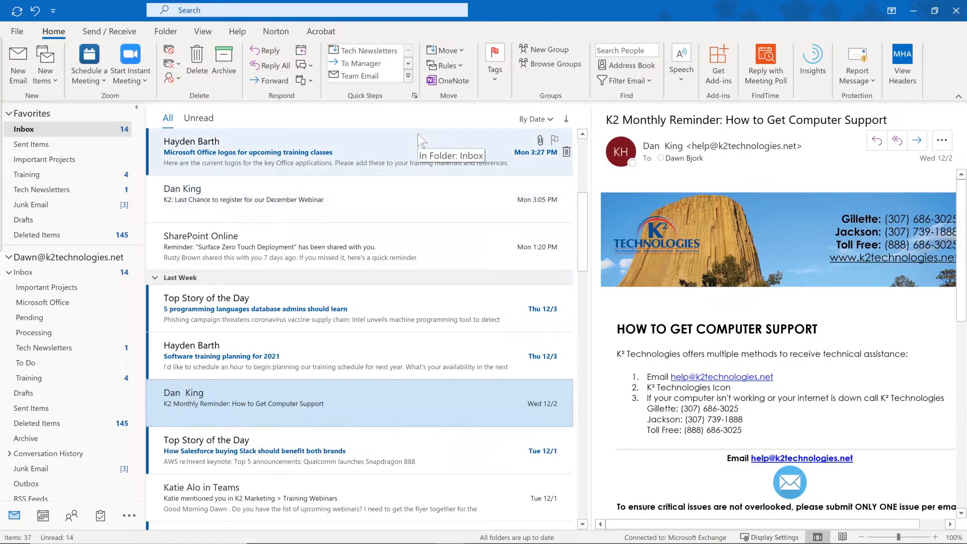
Create a new email with Ctrl+N and insert the Computer Support Quick Part into its body.
{"action": "key", "text": "ctrl+n"}
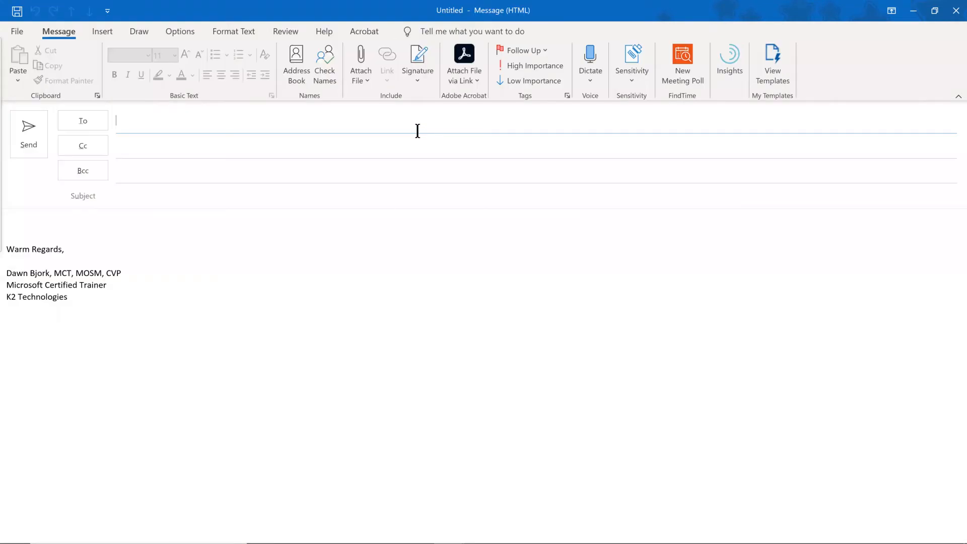
{"action": "left_click", "coordinate": [149, 216]}
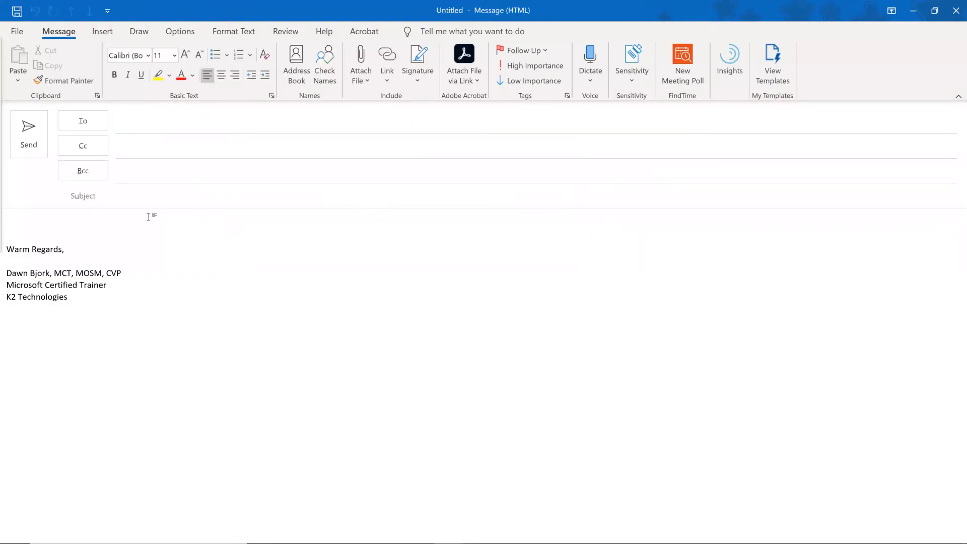
{"action": "left_click", "coordinate": [102, 33]}
{"action": "left_click", "coordinate": [607, 76]}
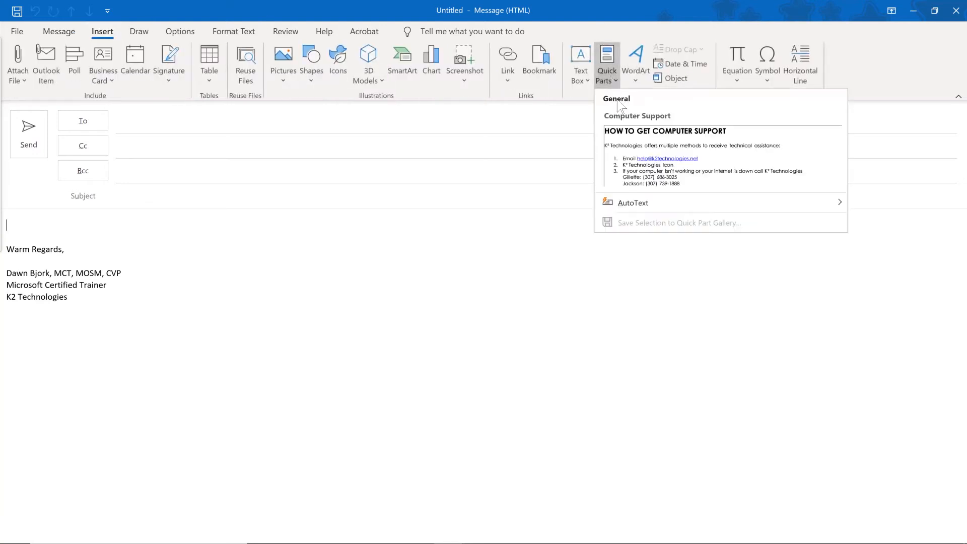
{"action": "left_click", "coordinate": [659, 154]}
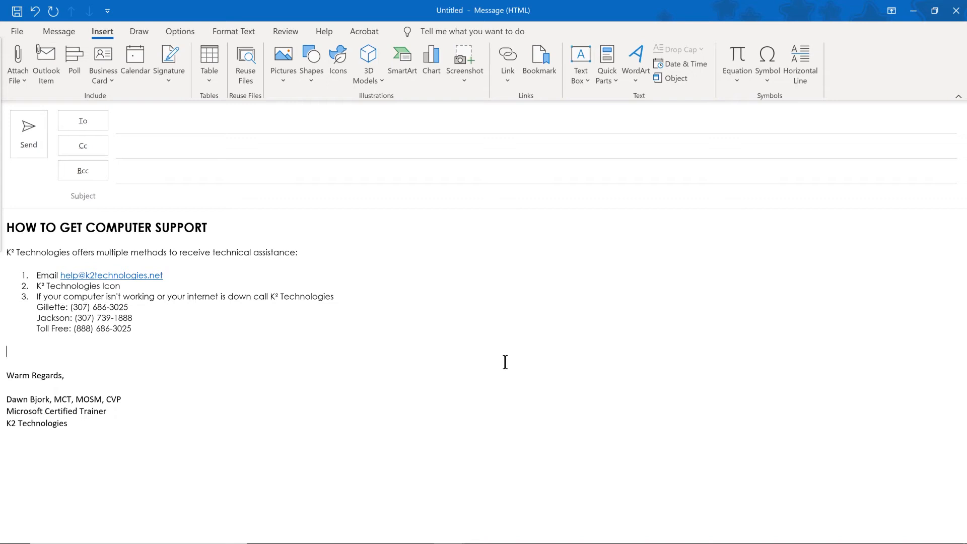
Close the new message and choose No to discard it without saving.
{"action": "left_click", "coordinate": [955, 14]}
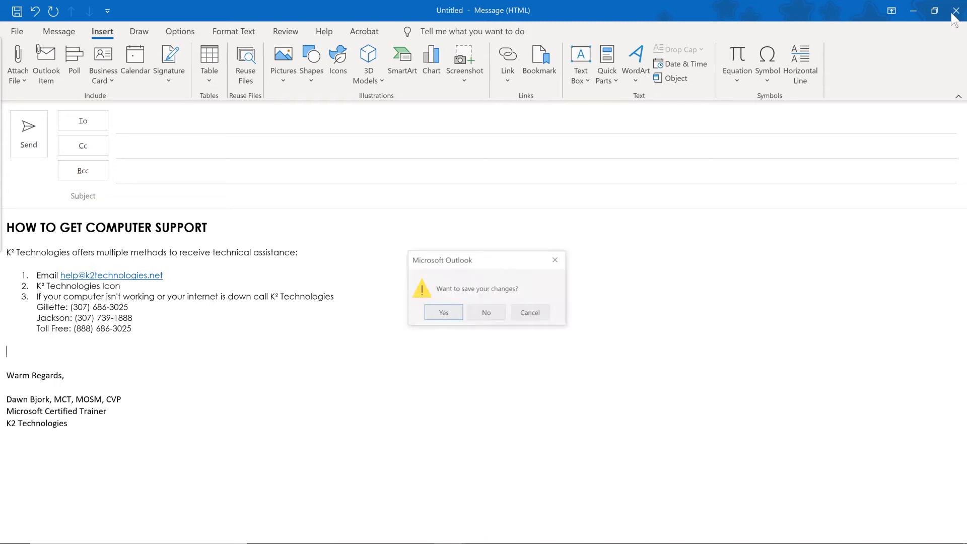
{"action": "left_click", "coordinate": [484, 315]}
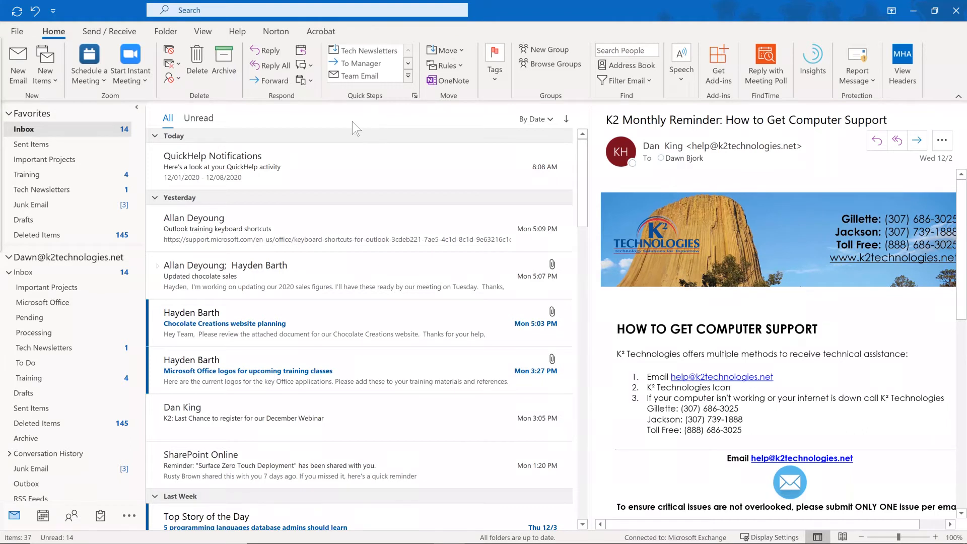
Search the mailbox for 'training' using the recent search suggestion, giving 11 results.
{"action": "left_click", "coordinate": [275, 10]}
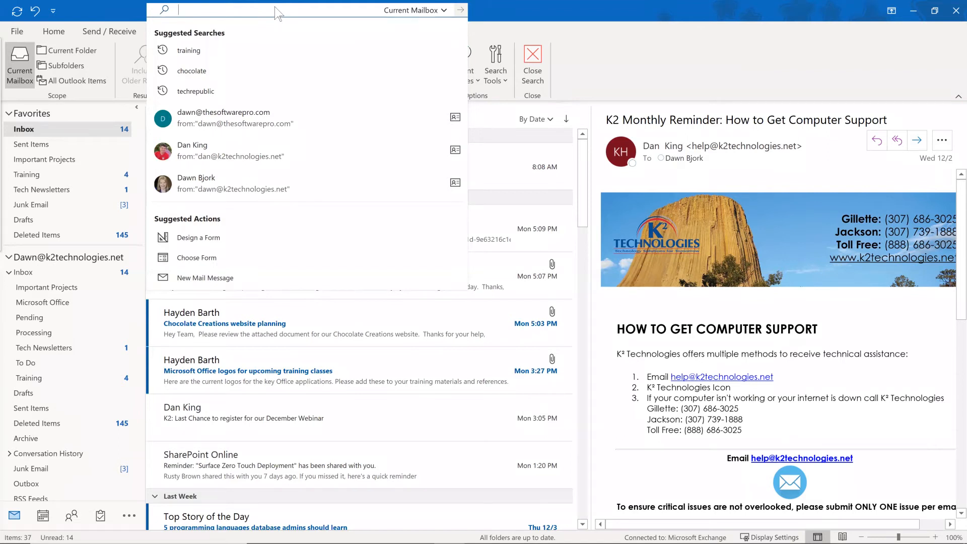
{"action": "left_click", "coordinate": [213, 52]}
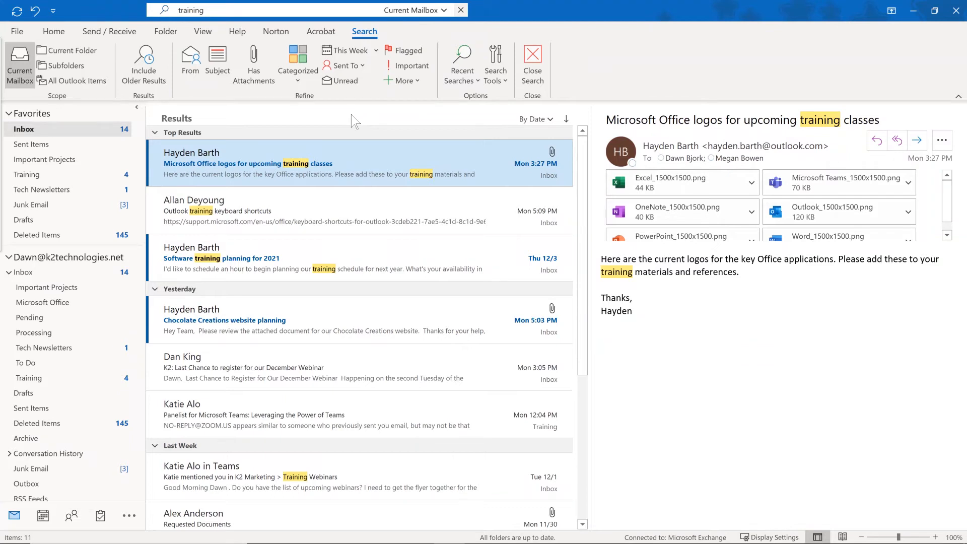
Filter the training results to items with attachments, leaving 3, and return to the Home tab.
{"action": "left_click", "coordinate": [256, 59]}
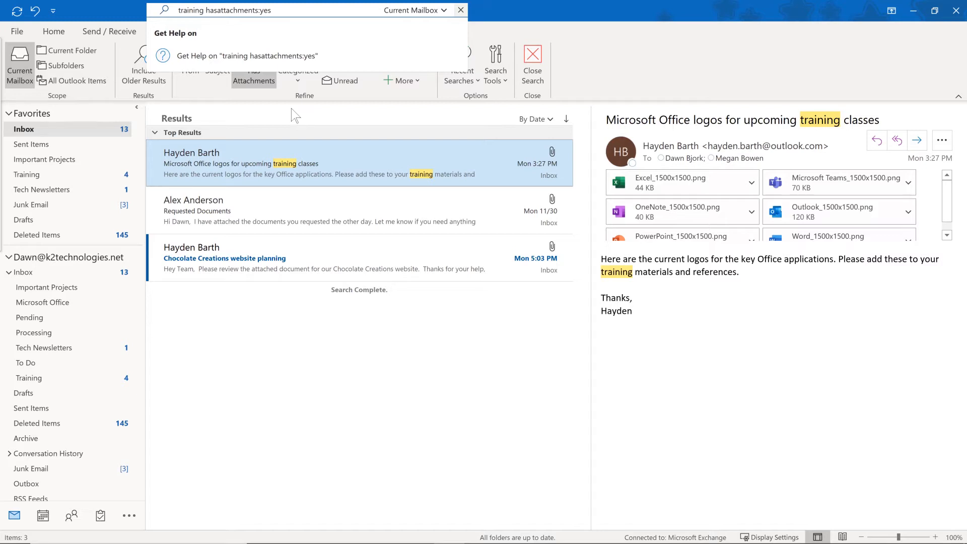
{"action": "left_click", "coordinate": [605, 54]}
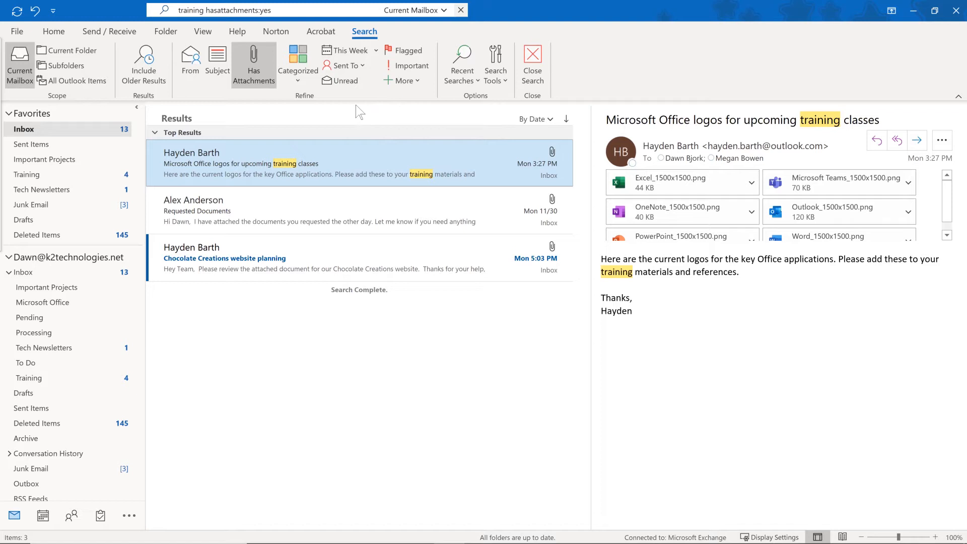
{"action": "left_click", "coordinate": [53, 31]}
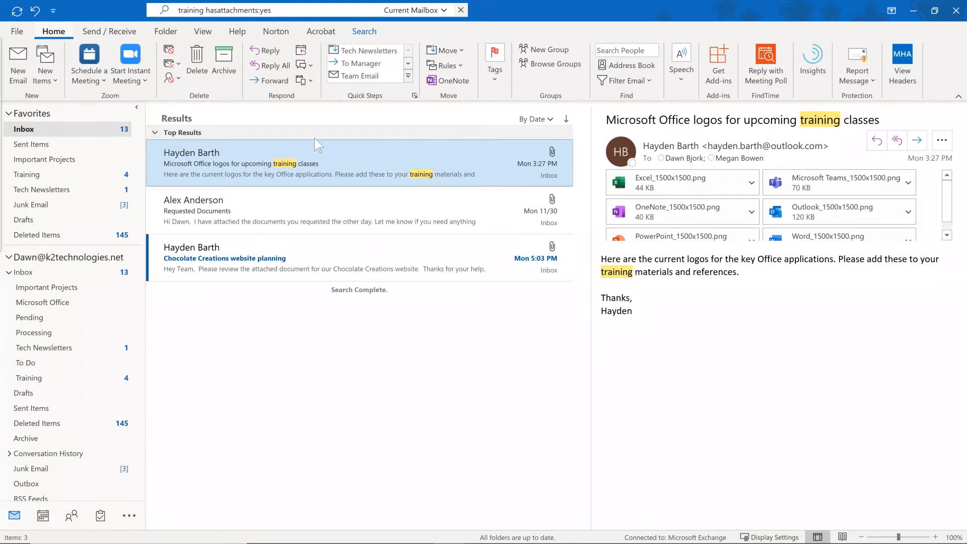
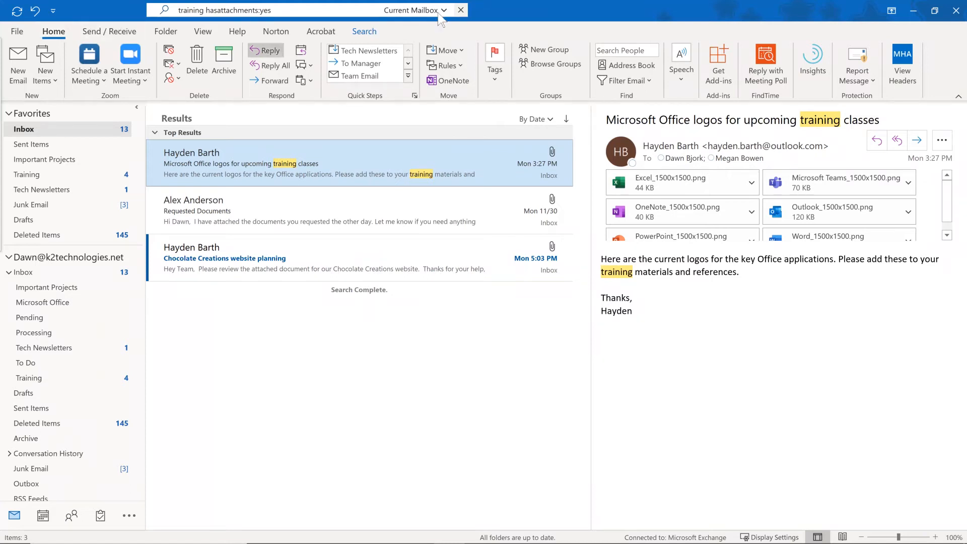
Clear the attachment search to show the whole inbox and open Advanced View Settings for the Compact view.
{"action": "left_click", "coordinate": [460, 11]}
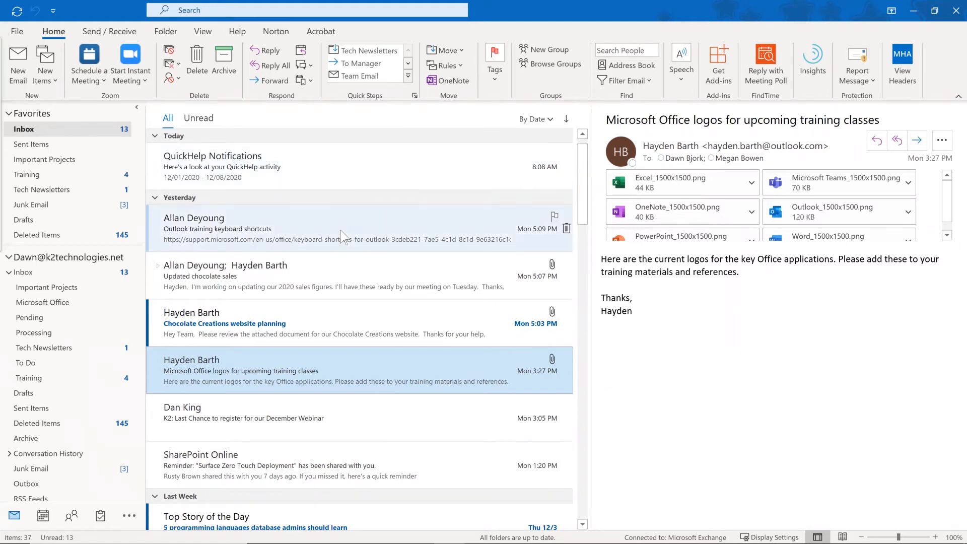
{"action": "scroll", "coordinate": [340, 234], "scroll_direction": "down", "scroll_amount": 3}
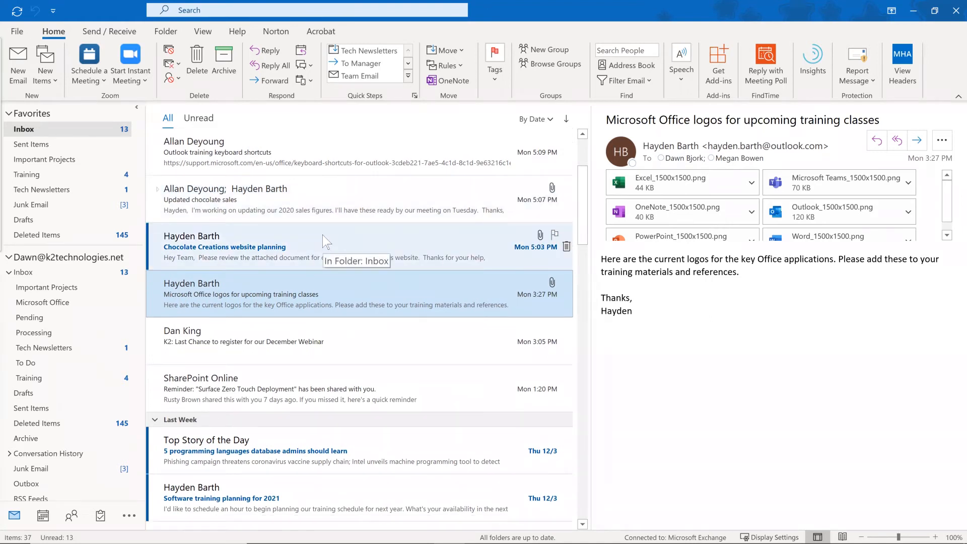
{"action": "scroll", "coordinate": [323, 236], "scroll_direction": "up", "scroll_amount": 3}
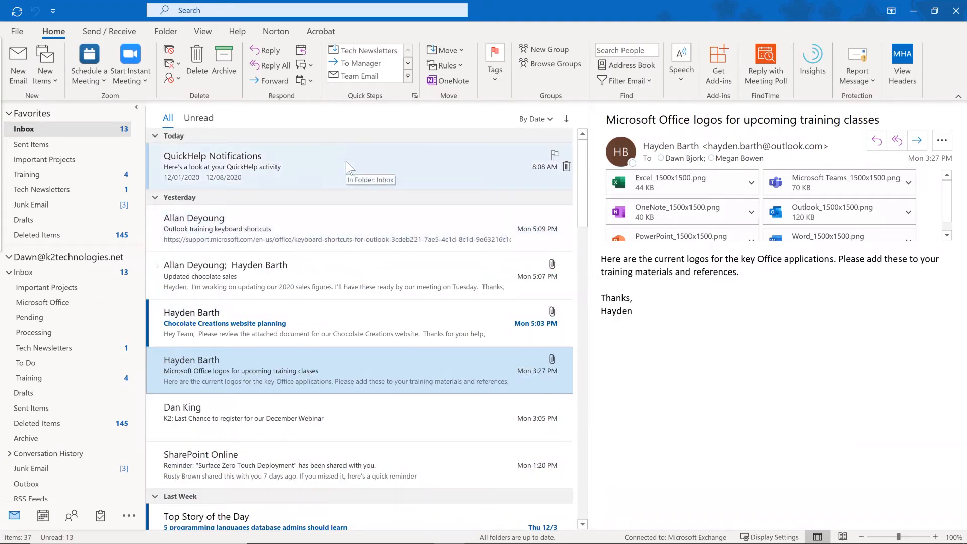
{"action": "left_click", "coordinate": [197, 34]}
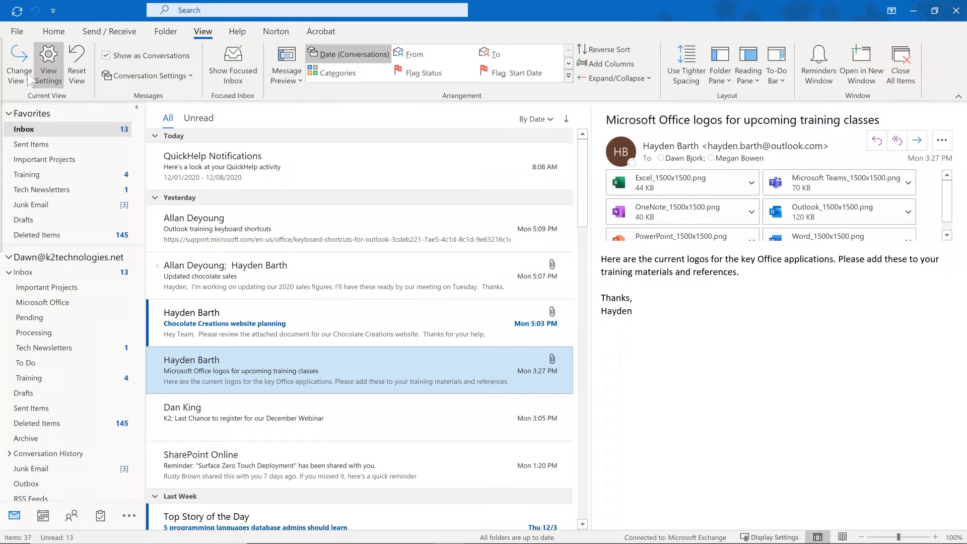
{"action": "left_click", "coordinate": [48, 61]}
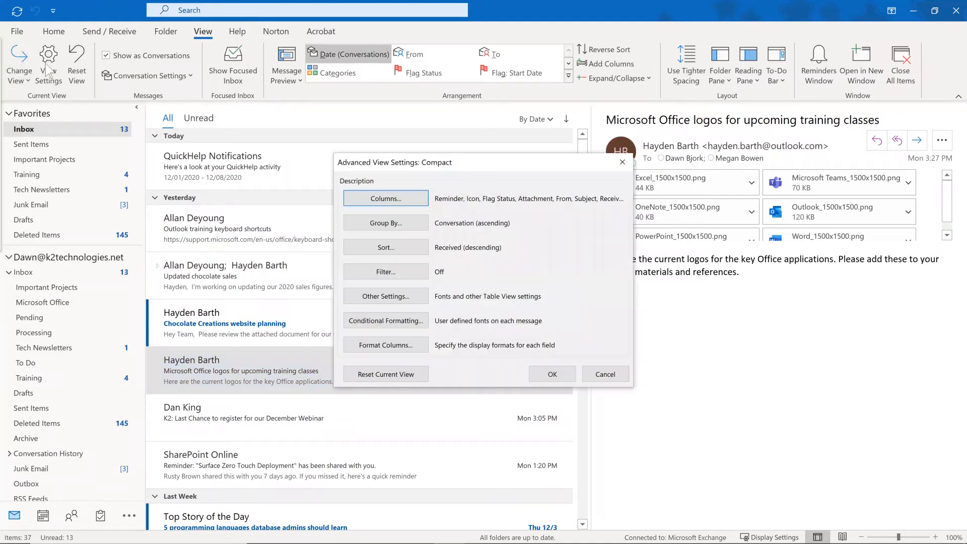
Add a conditional formatting rule named after the sender, with red, Big, bold 14 pt Segoe UI text.
{"action": "left_click", "coordinate": [397, 322]}
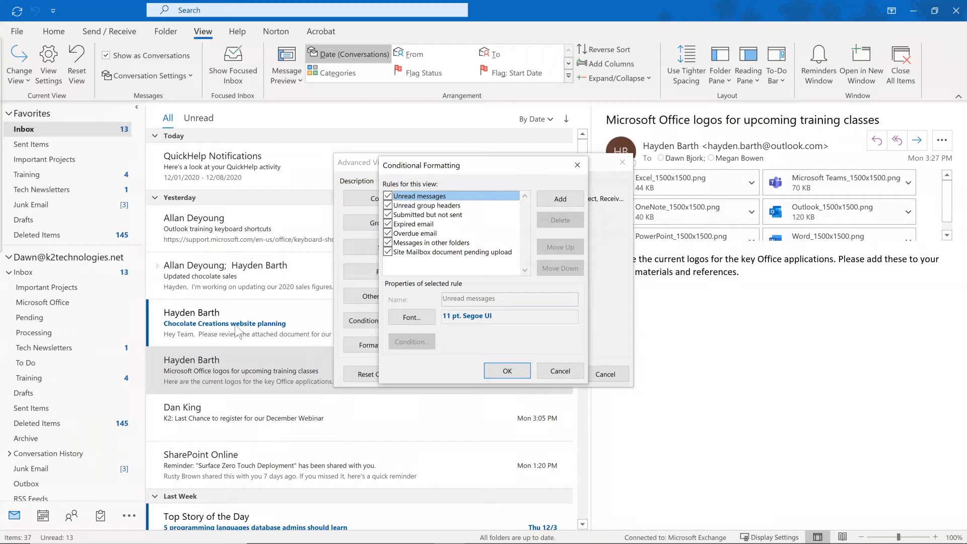
{"action": "left_click", "coordinate": [560, 201]}
{"action": "type", "text": "Hayden"}
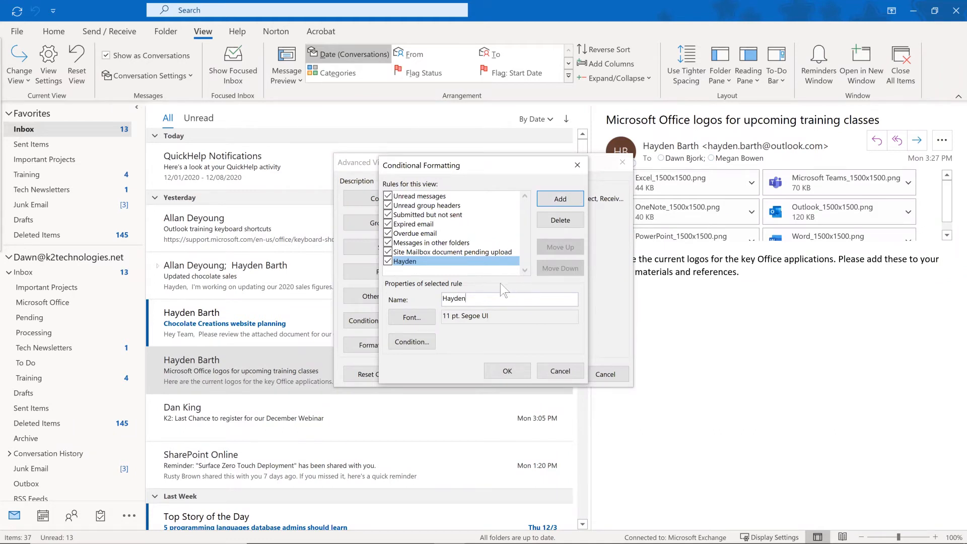
{"action": "left_click", "coordinate": [415, 317]}
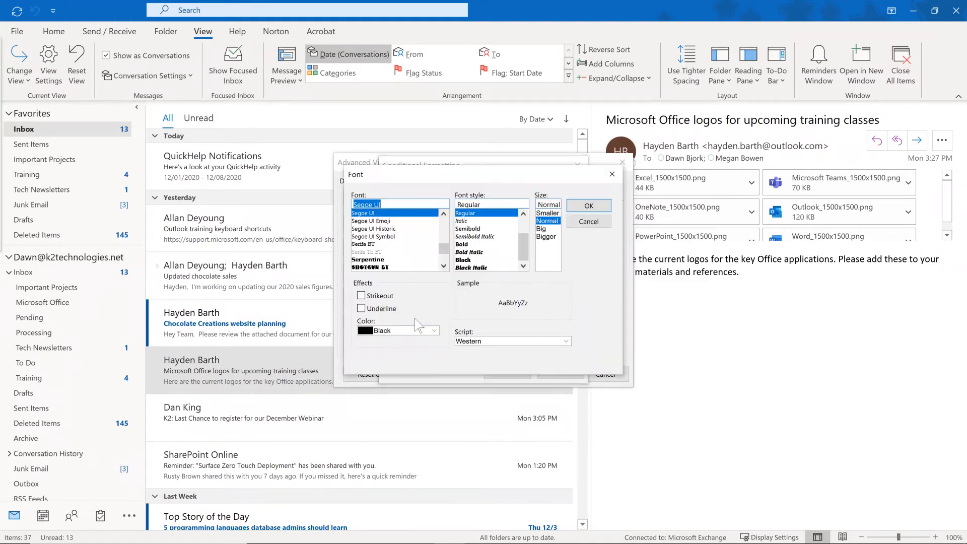
{"action": "left_click", "coordinate": [420, 330]}
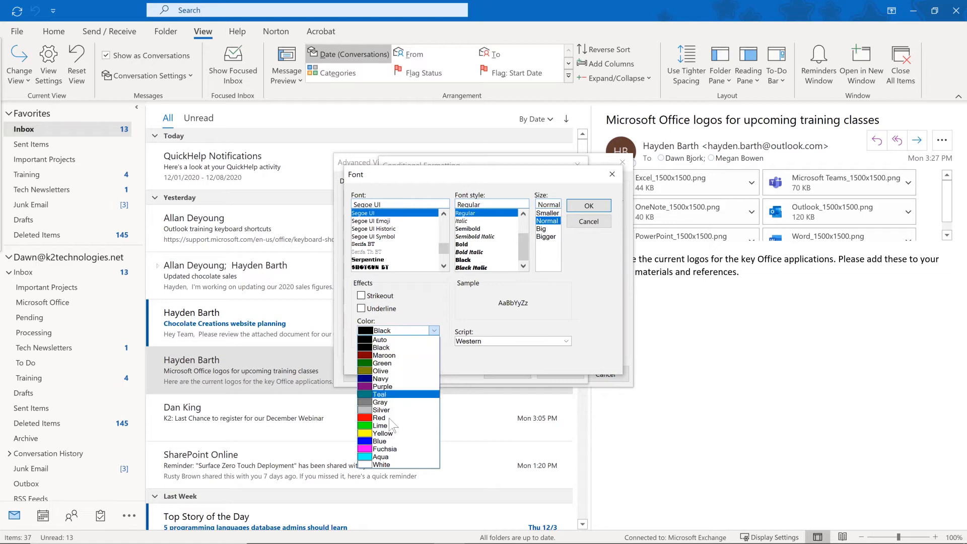
{"action": "left_click", "coordinate": [386, 418]}
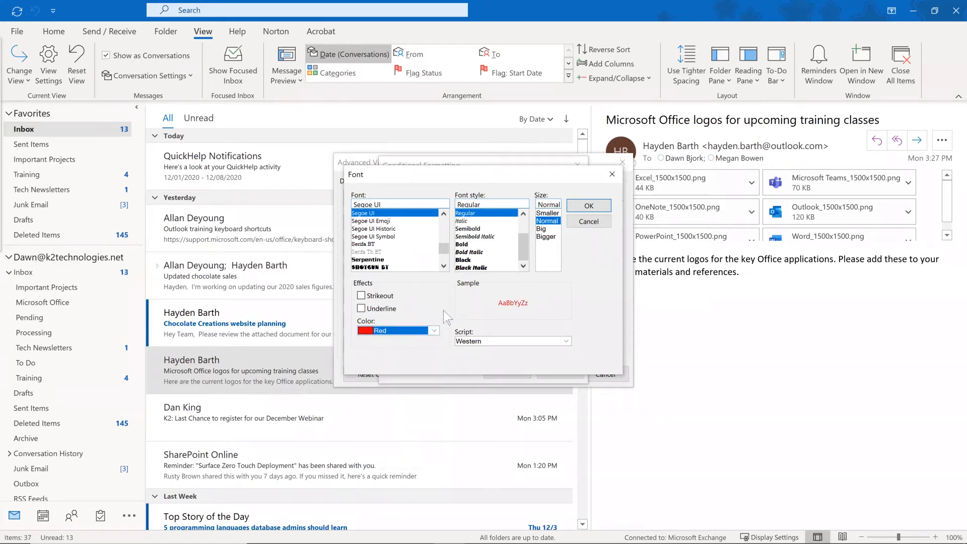
{"action": "left_click", "coordinate": [541, 229]}
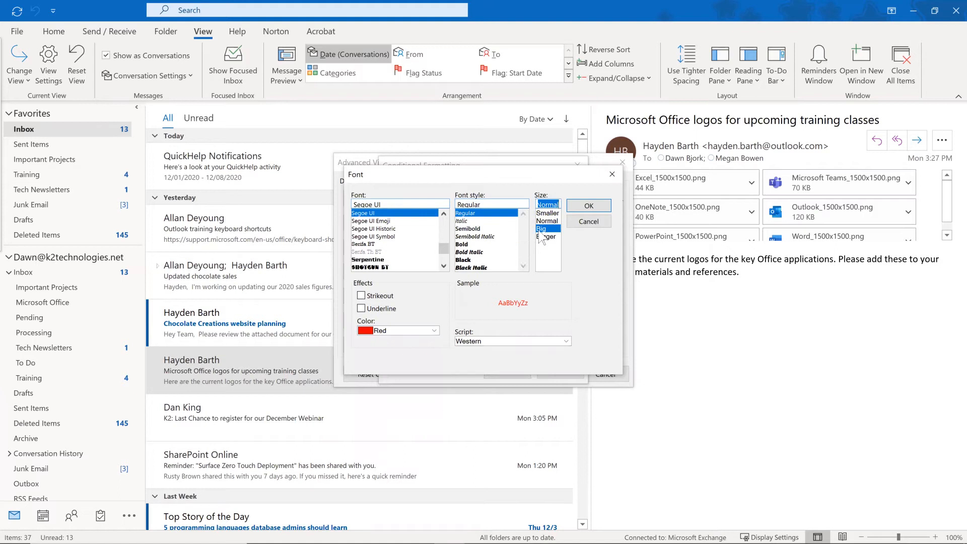
{"action": "left_click", "coordinate": [472, 244]}
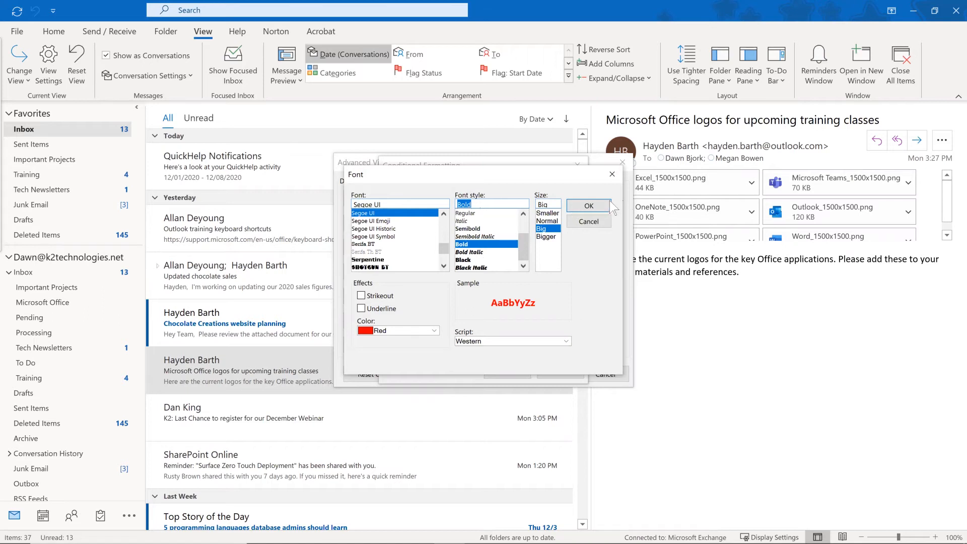
{"action": "left_click", "coordinate": [594, 204]}
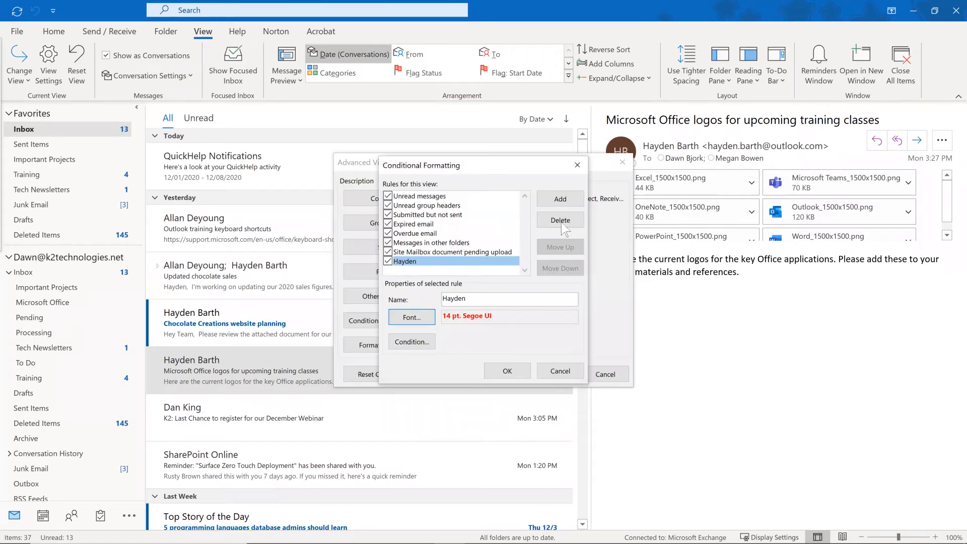
Limit the red rule to messages from the sender's e-mail address and apply the view settings.
{"action": "left_click", "coordinate": [408, 342]}
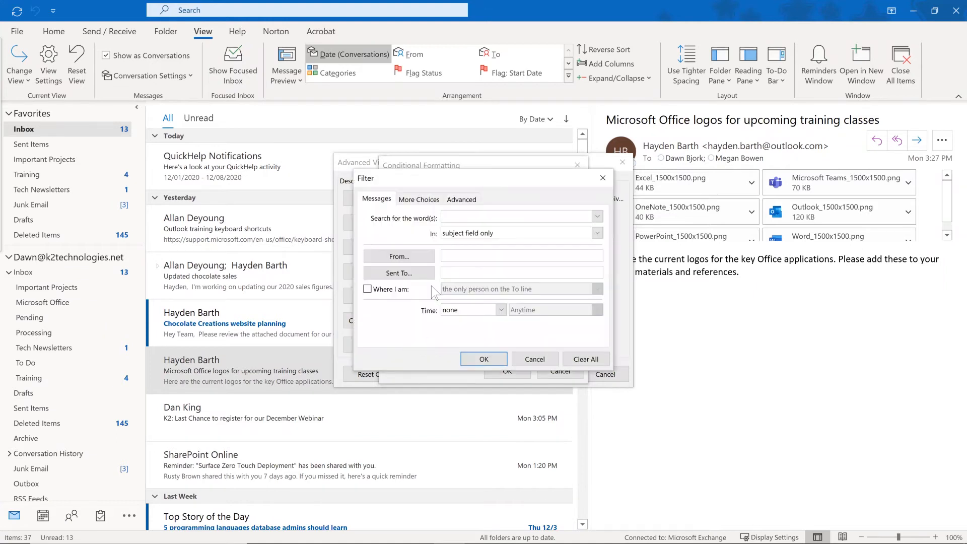
{"action": "left_click", "coordinate": [452, 255]}
{"action": "left_click", "coordinate": [483, 359]}
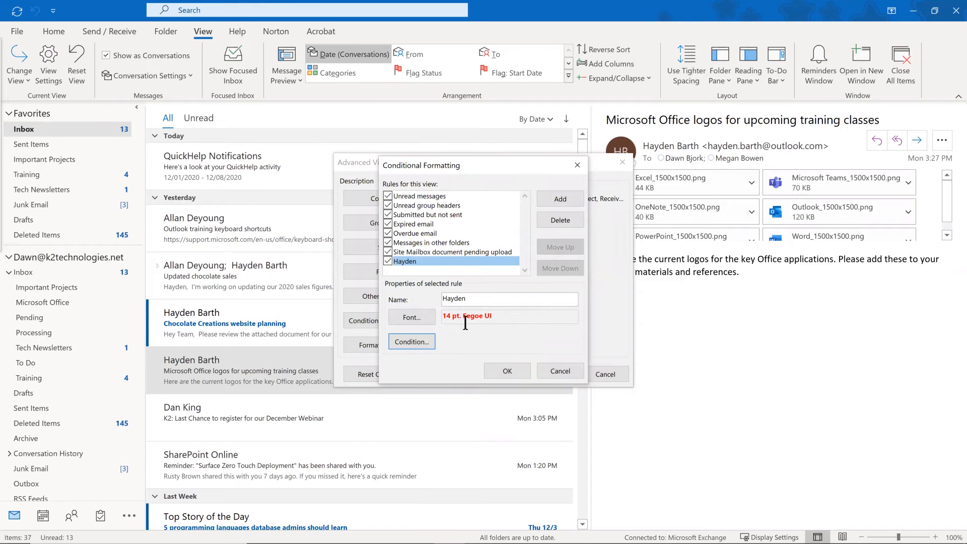
{"action": "left_click", "coordinate": [506, 370]}
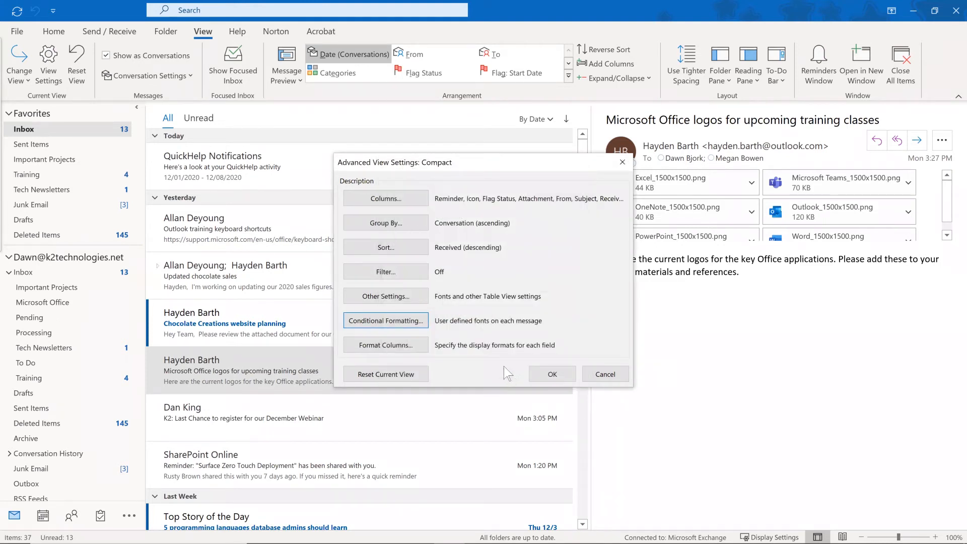
{"action": "left_click", "coordinate": [552, 375]}
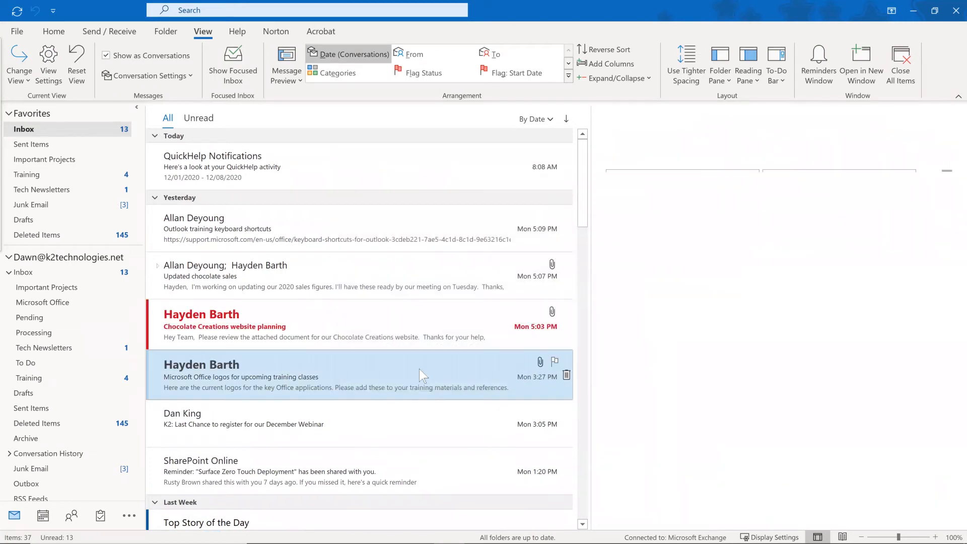
Check the red-formatted messages in the list, then open 'Chocolate Creations website planning' in its own window.
{"action": "left_click", "coordinate": [322, 224]}
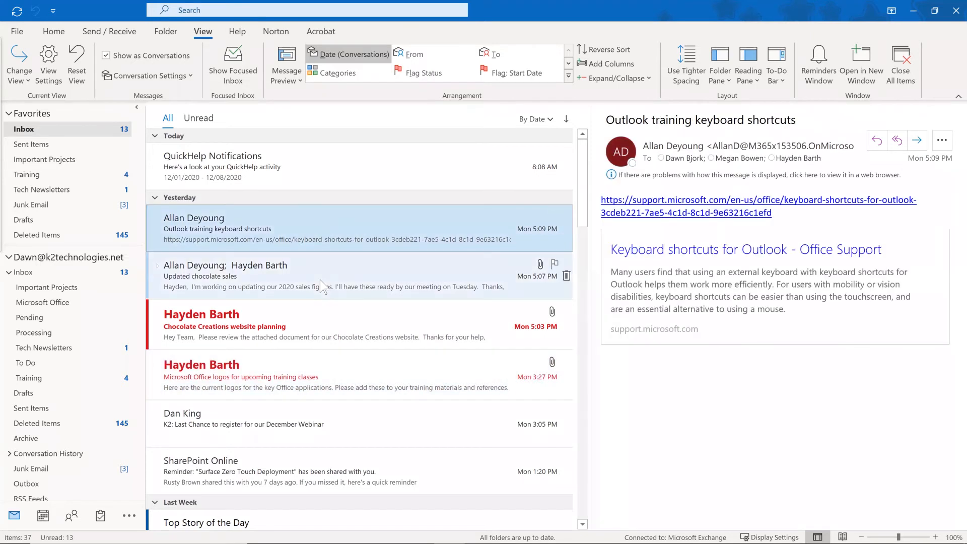
{"action": "scroll", "coordinate": [322, 283], "scroll_direction": "down", "scroll_amount": 2}
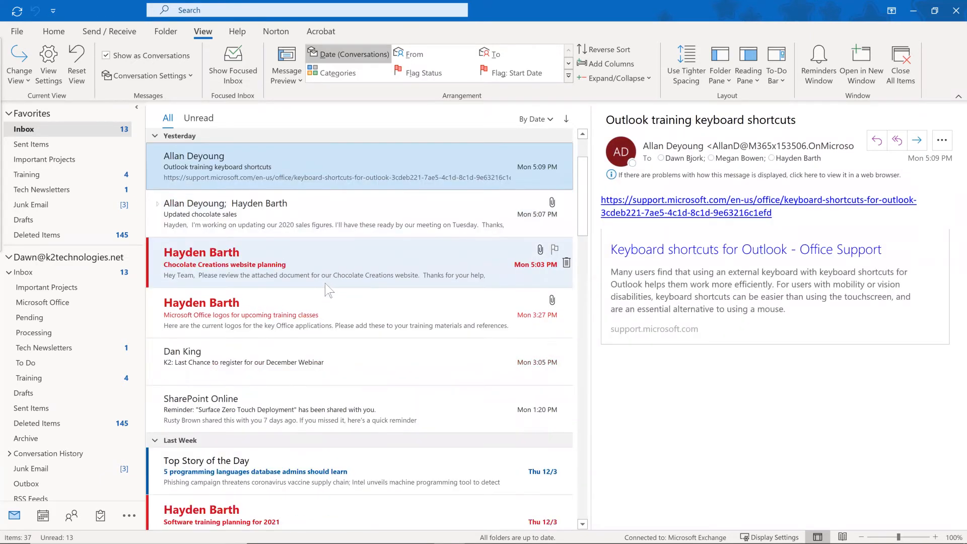
{"action": "scroll", "coordinate": [326, 287], "scroll_direction": "down", "scroll_amount": 3}
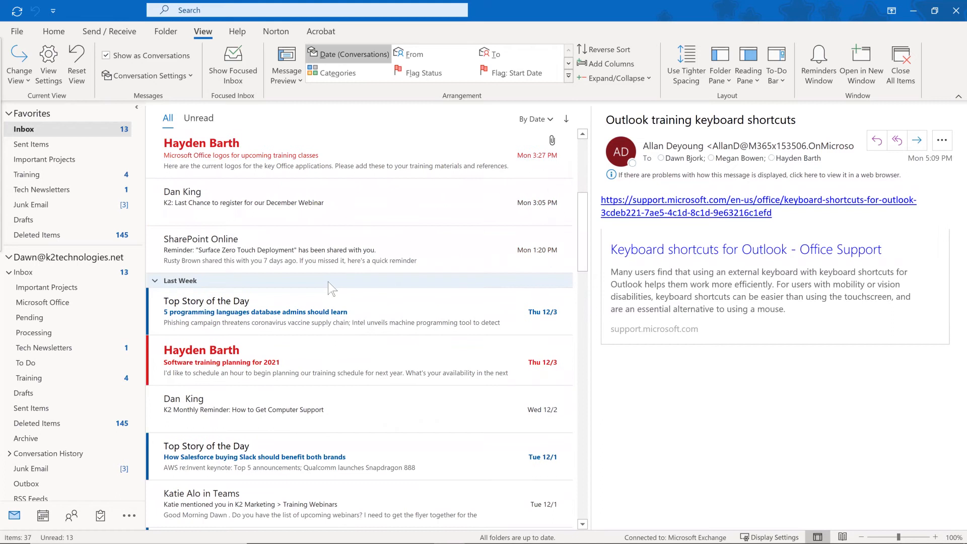
{"action": "scroll", "coordinate": [333, 282], "scroll_direction": "up", "scroll_amount": 5}
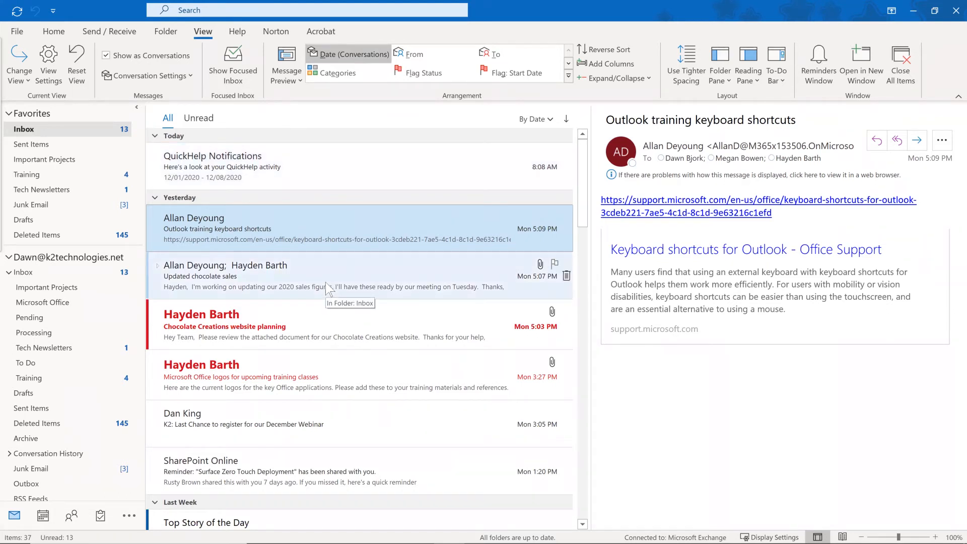
{"action": "left_click", "coordinate": [290, 322]}
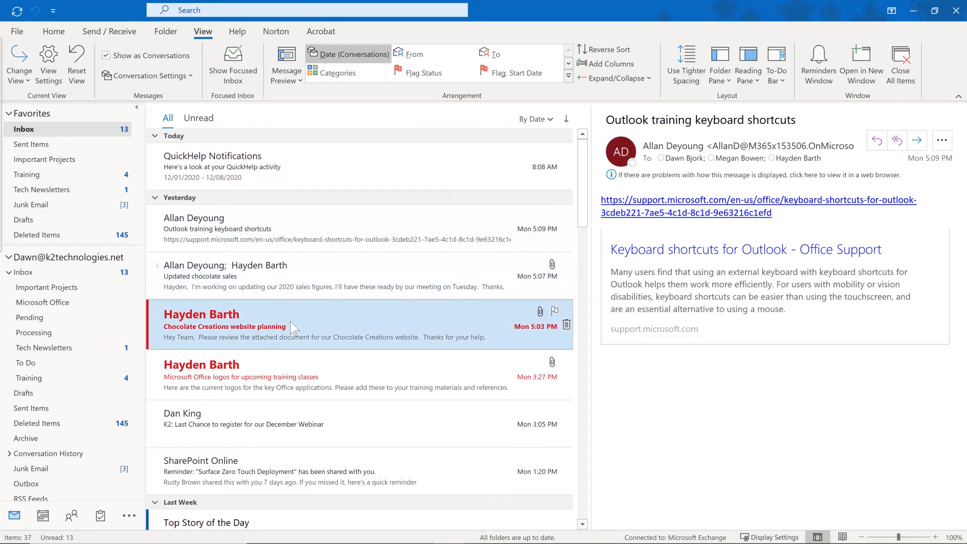
{"action": "double_click", "coordinate": [290, 322]}
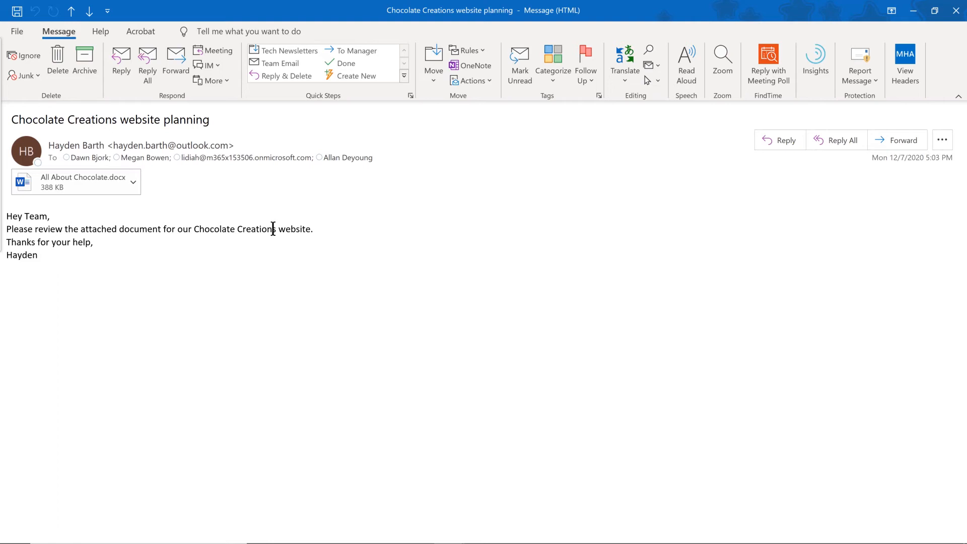
Have the message read aloud, then stop the playback.
{"action": "left_click", "coordinate": [687, 67]}
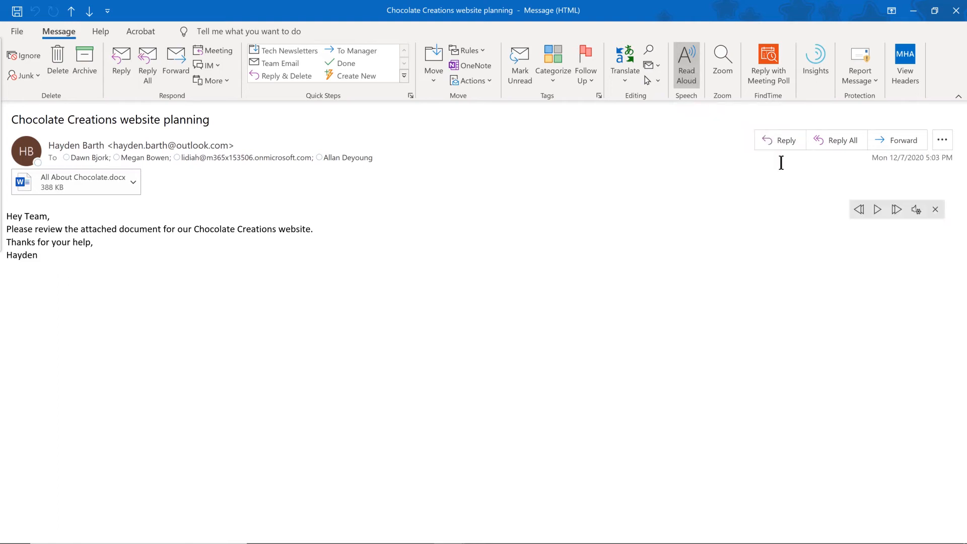
{"action": "left_click", "coordinate": [877, 210]}
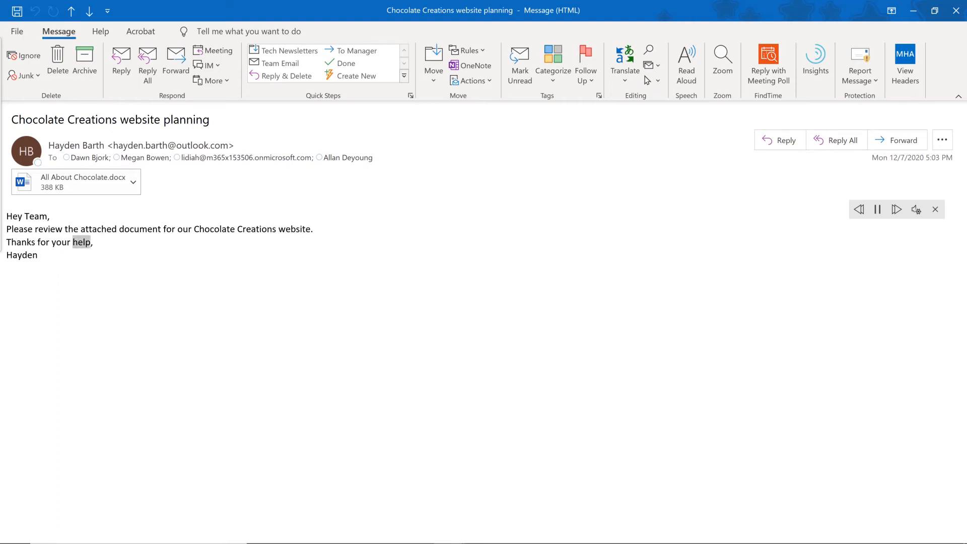
{"action": "key", "text": "ctrl+space"}
Browse the read-aloud speed and voice settings, then close the message window.
{"action": "left_click", "coordinate": [915, 208]}
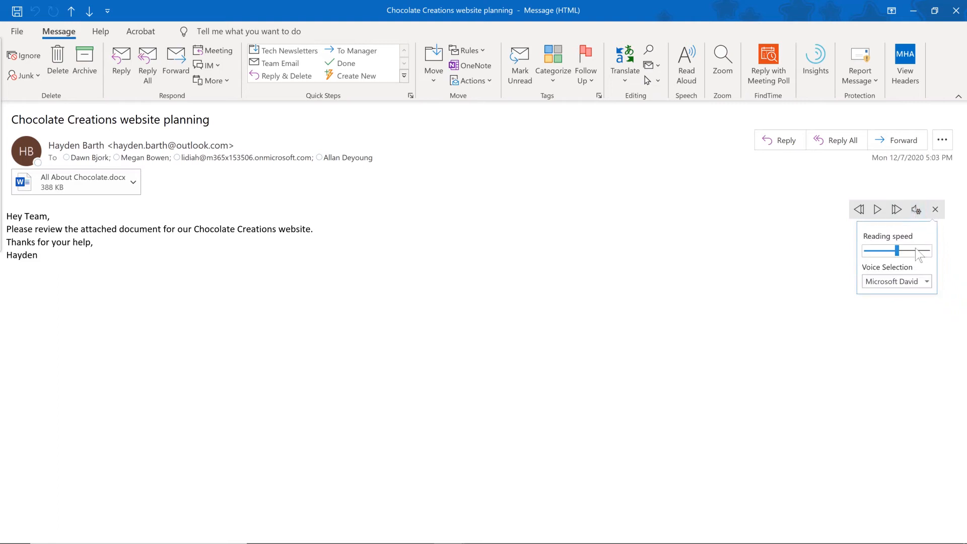
{"action": "left_click", "coordinate": [927, 281]}
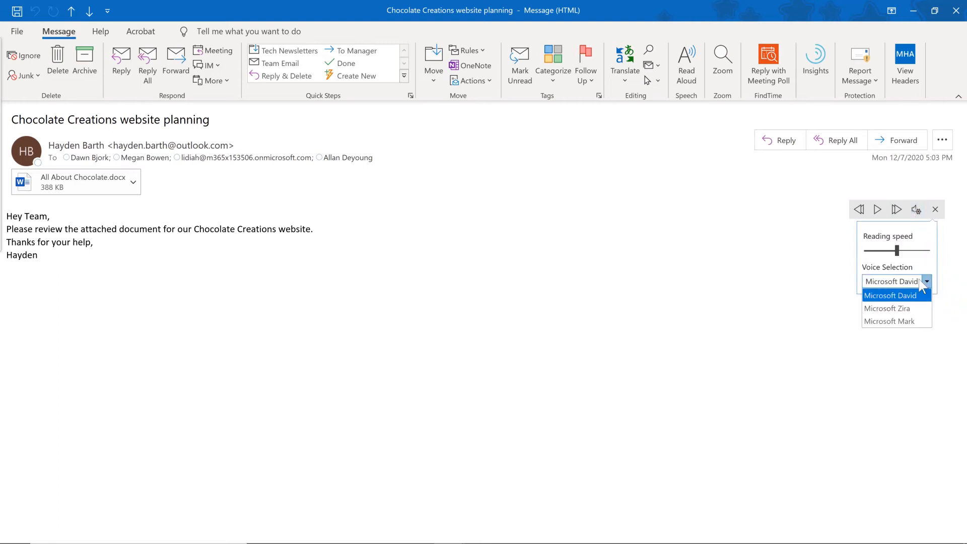
{"action": "left_click", "coordinate": [228, 233]}
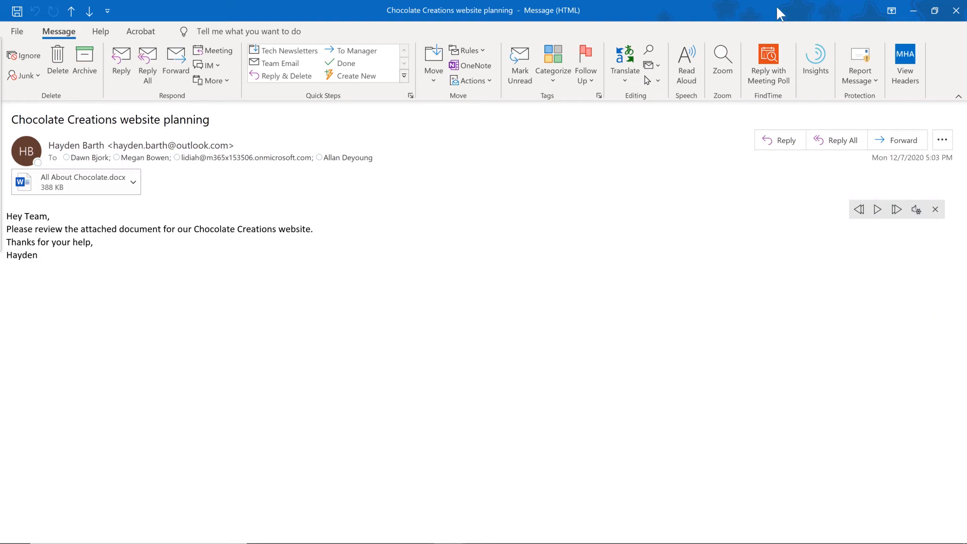
{"action": "left_click", "coordinate": [954, 15]}
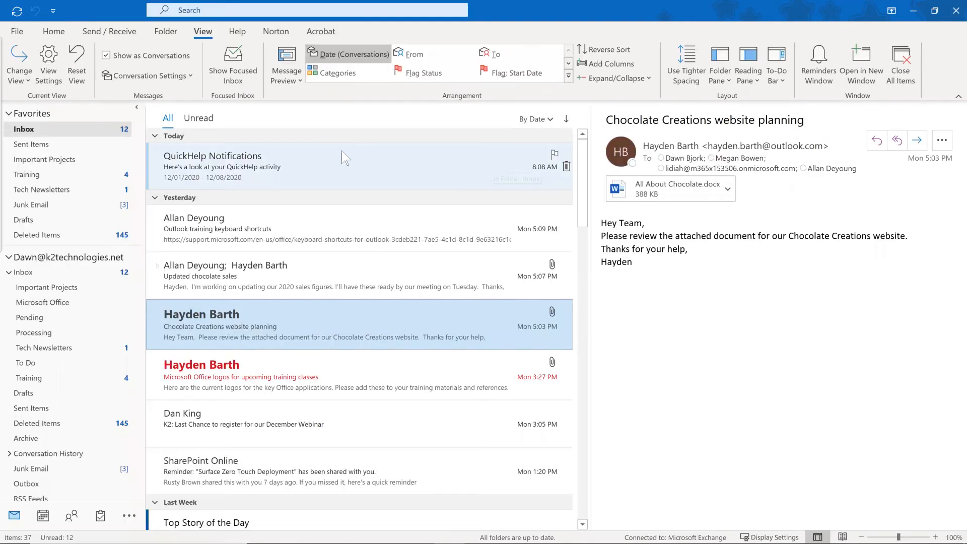
Start a new blank email with Ctrl+N and place the cursor in its Subject field.
{"action": "left_click", "coordinate": [55, 34]}
{"action": "key", "text": "ctrl+n"}
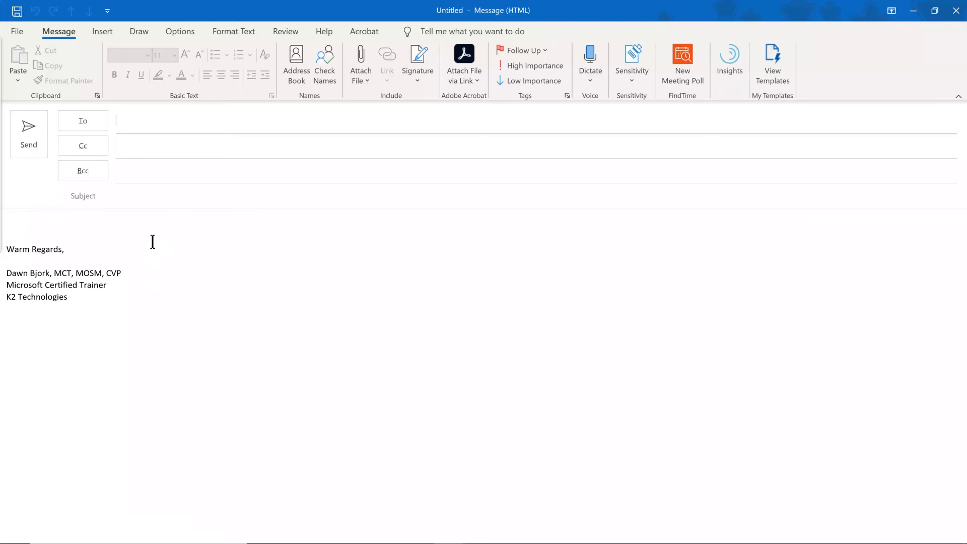
{"action": "left_click", "coordinate": [122, 195]}
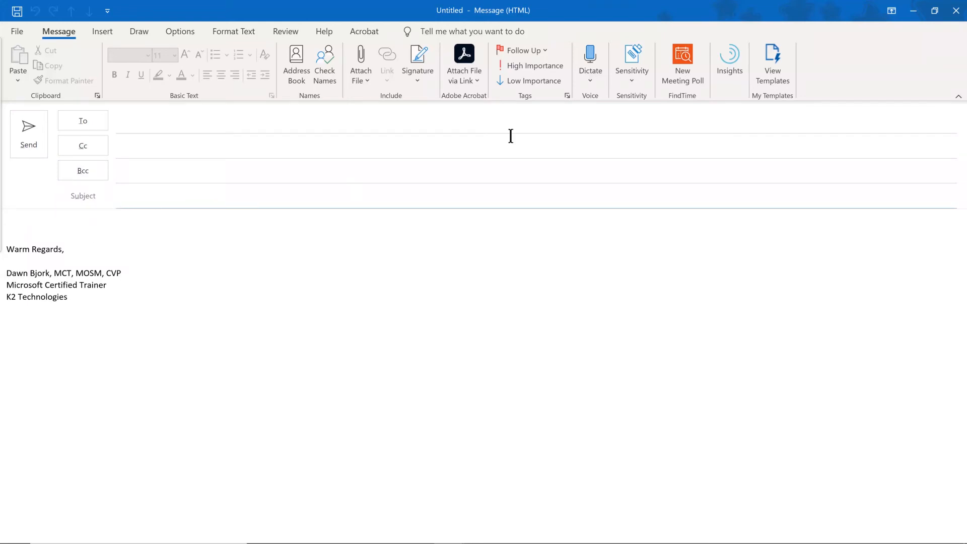
Dictate a test subject and body sentence, then close the draft without saving.
{"action": "left_click", "coordinate": [594, 63]}
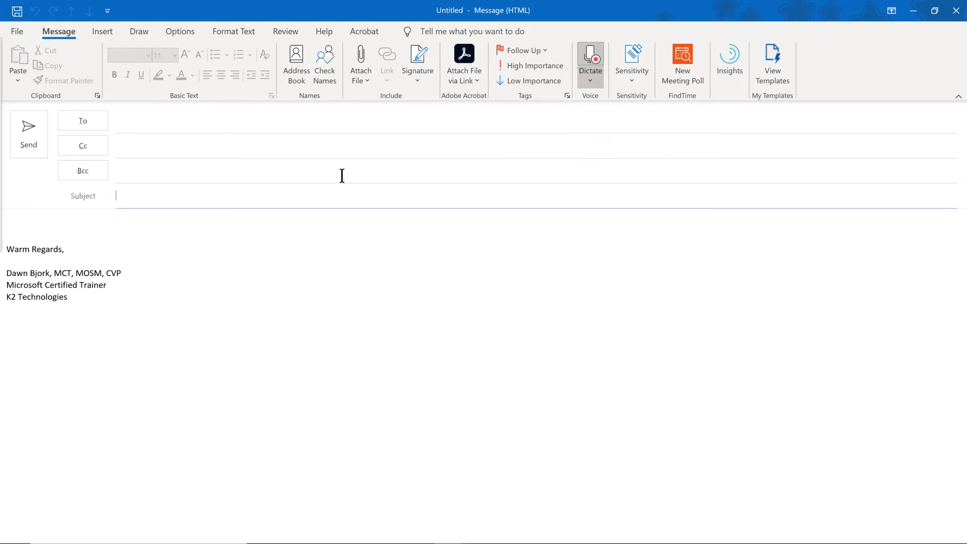
{"action": "left_click", "coordinate": [173, 216]}
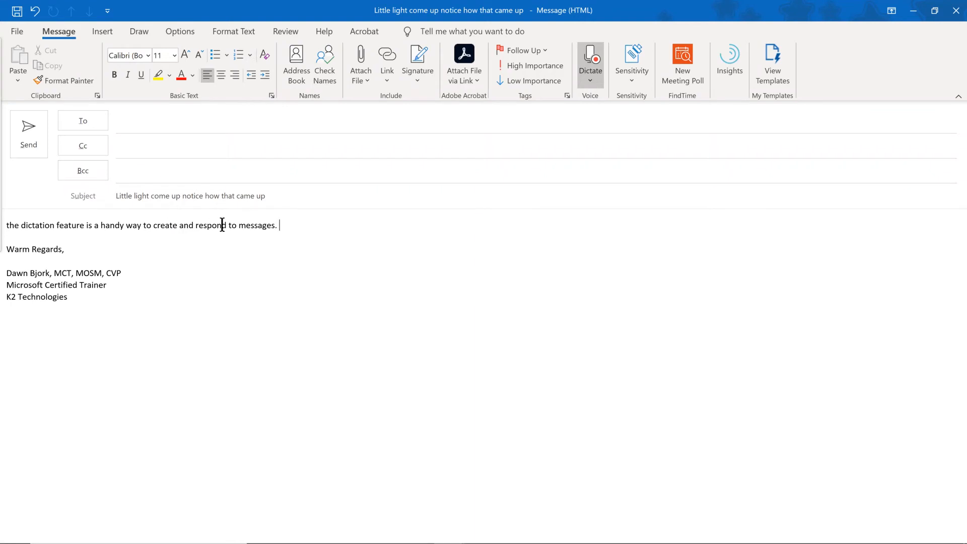
{"action": "left_click", "coordinate": [594, 65]}
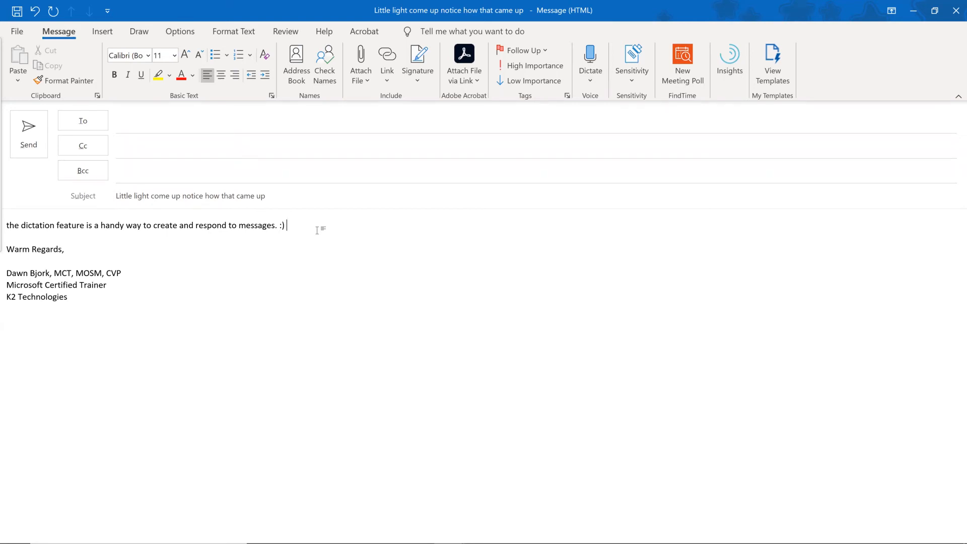
{"action": "left_click", "coordinate": [955, 10]}
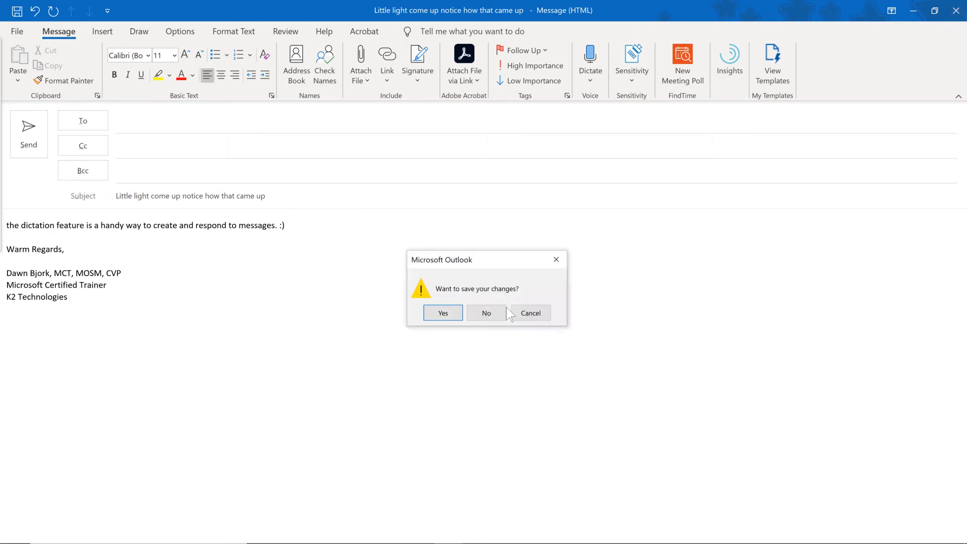
{"action": "left_click", "coordinate": [487, 312]}
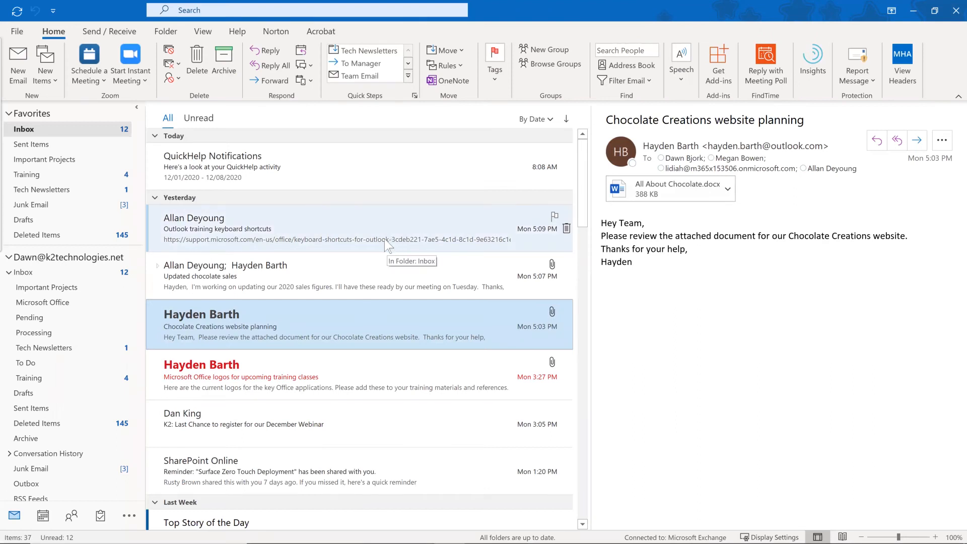
Glance at the Microsoft Office logos message, then open 'Software training planning for 2021' in its own window.
{"action": "left_click", "coordinate": [249, 369]}
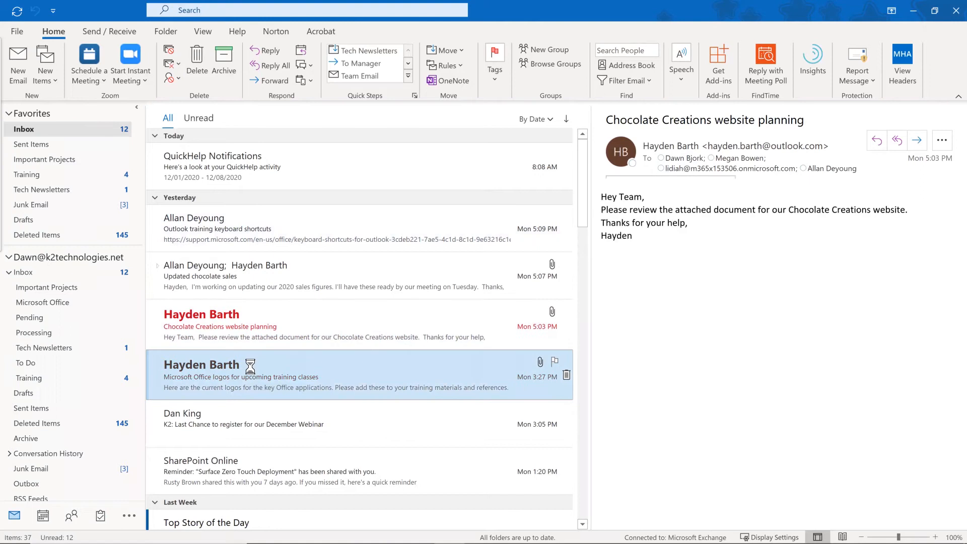
{"action": "double_click", "coordinate": [252, 365]}
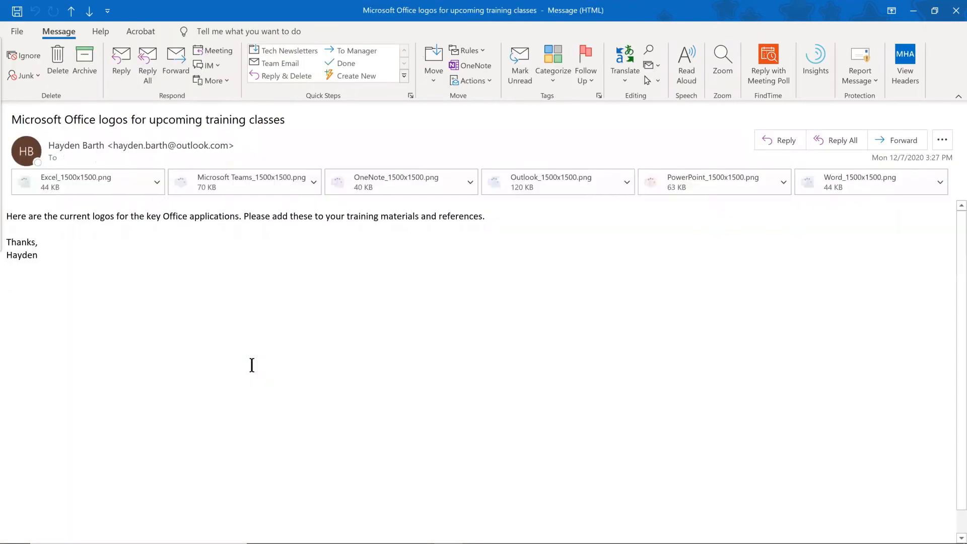
{"action": "left_click", "coordinate": [955, 9]}
{"action": "scroll", "coordinate": [328, 331], "scroll_direction": "down", "scroll_amount": 3}
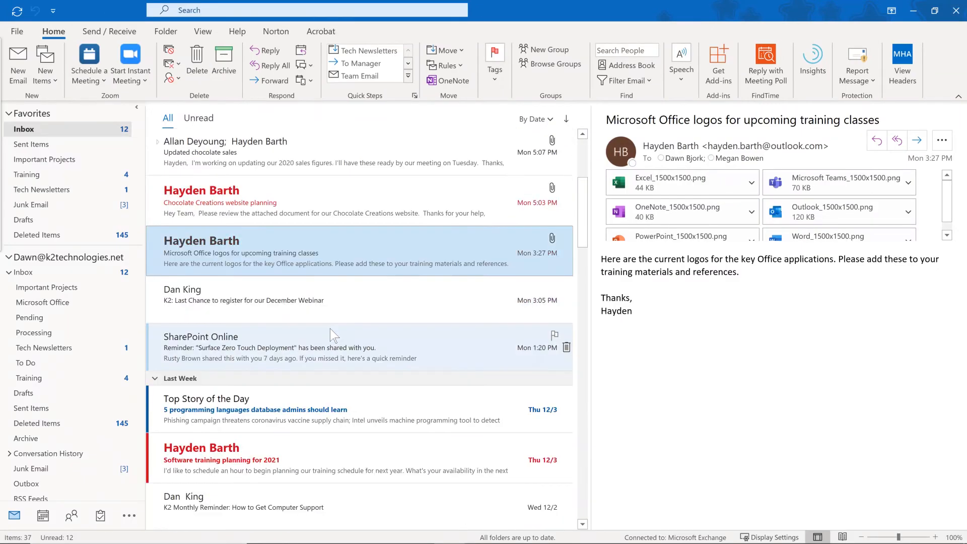
{"action": "scroll", "coordinate": [330, 329], "scroll_direction": "down", "scroll_amount": 3}
{"action": "double_click", "coordinate": [250, 316]}
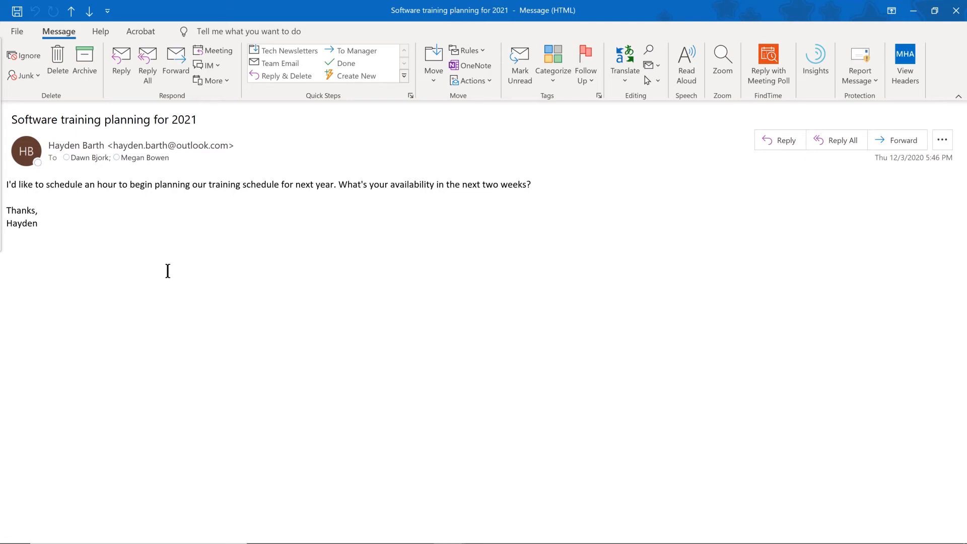
Discard a sender-only reply and start a reply-all addressed to both original participants.
{"action": "left_click", "coordinate": [122, 56]}
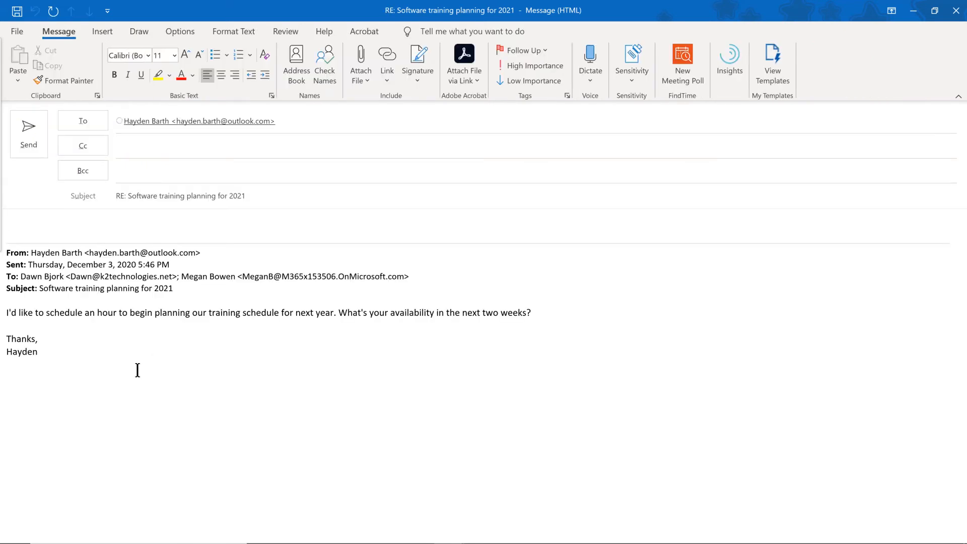
{"action": "left_click", "coordinate": [954, 13]}
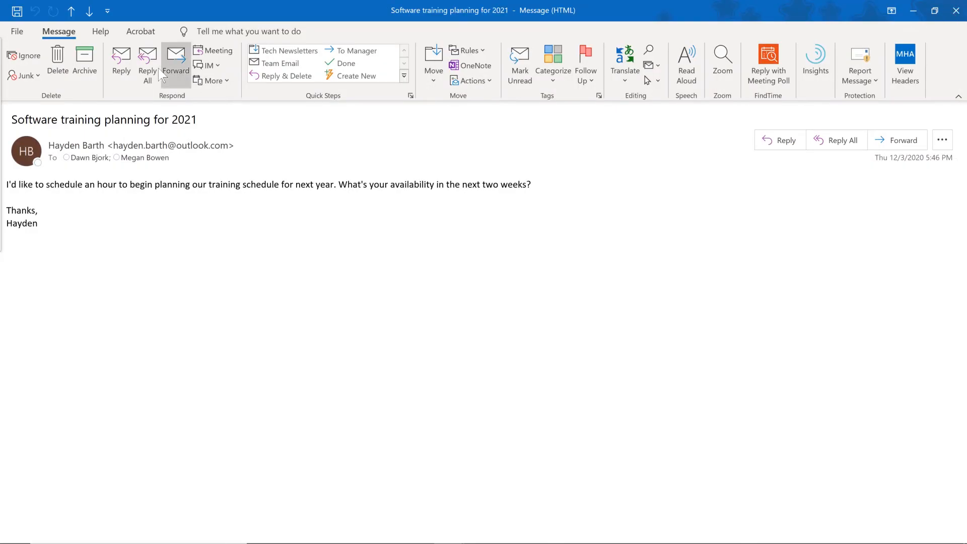
{"action": "left_click", "coordinate": [148, 65]}
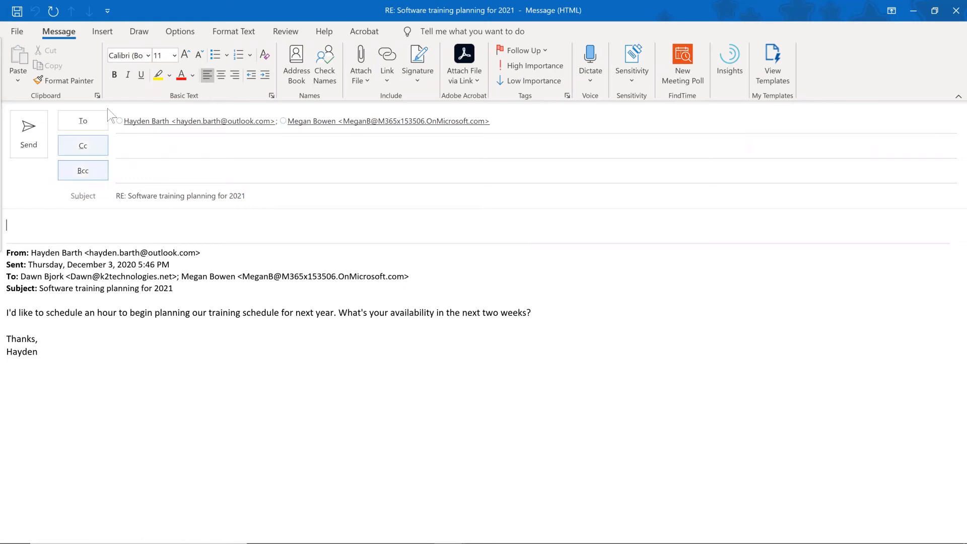
{"action": "left_click", "coordinate": [104, 33]}
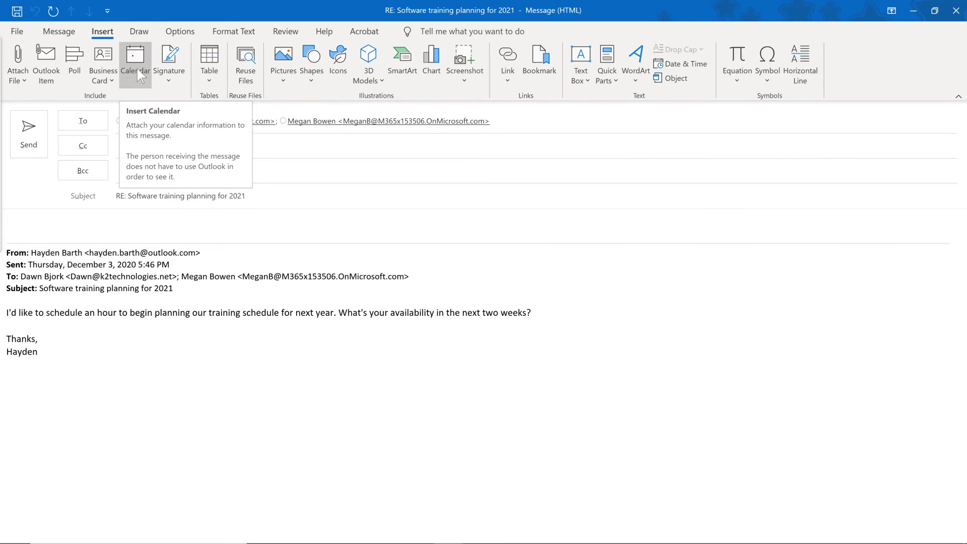
Insert an availability-only calendar for the next 7 days, working hours only, into the reply.
{"action": "left_click", "coordinate": [137, 68]}
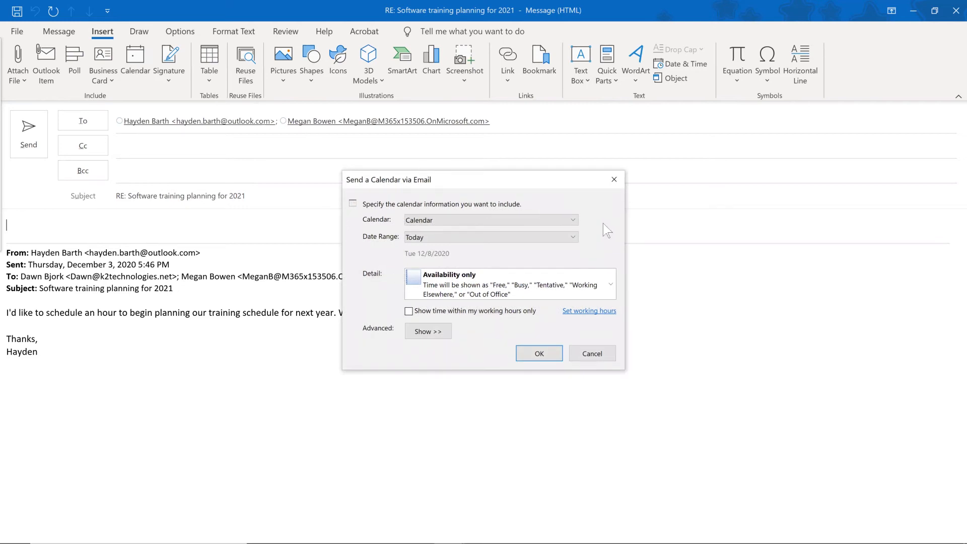
{"action": "left_click", "coordinate": [573, 235]}
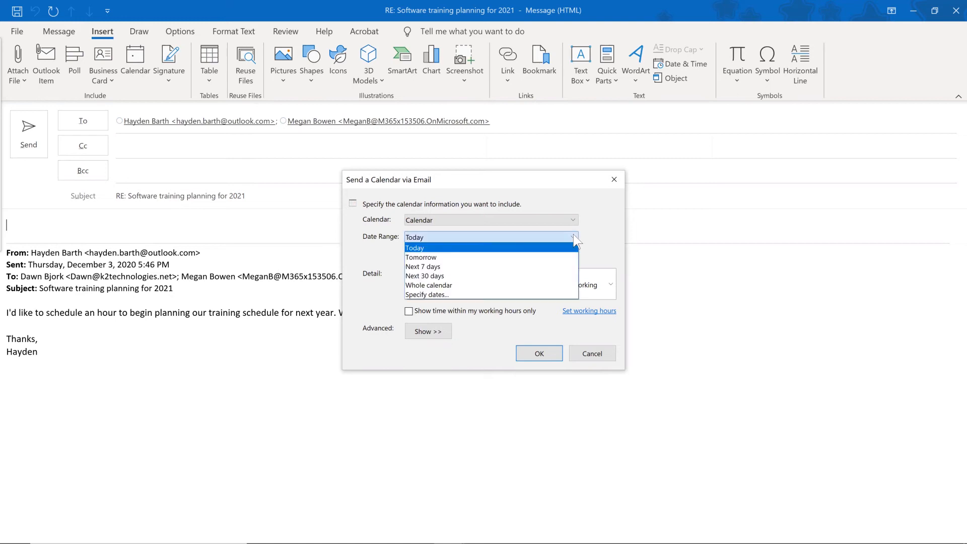
{"action": "left_click", "coordinate": [556, 268]}
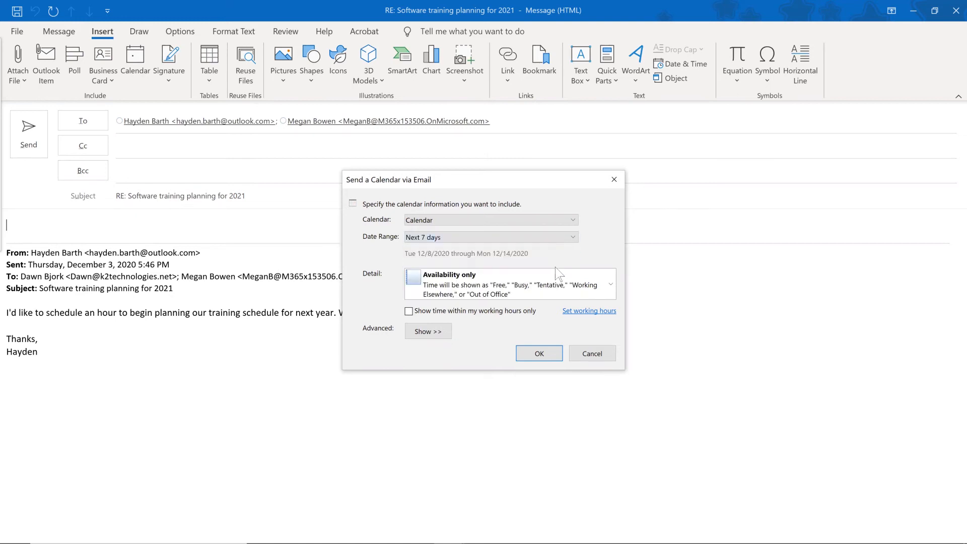
{"action": "left_click", "coordinate": [612, 282]}
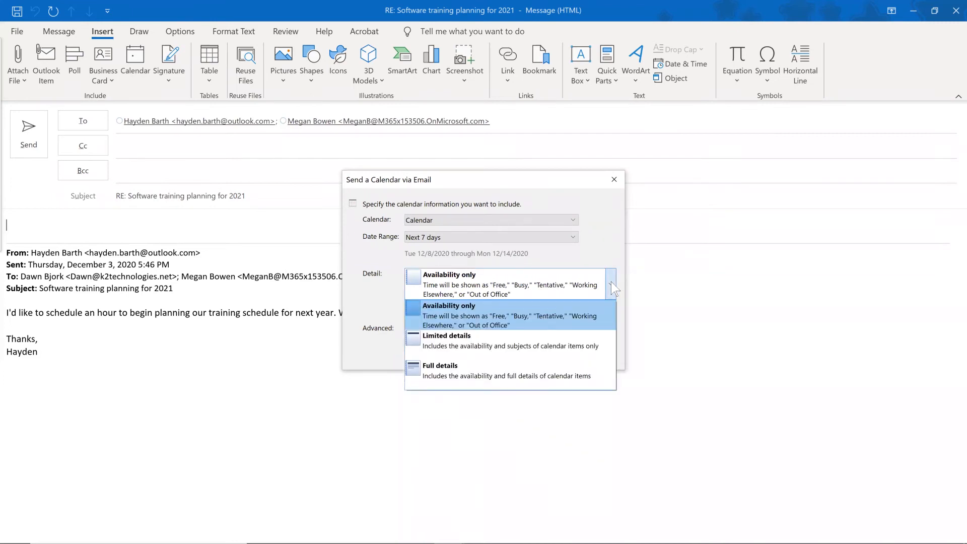
{"action": "left_click", "coordinate": [557, 321]}
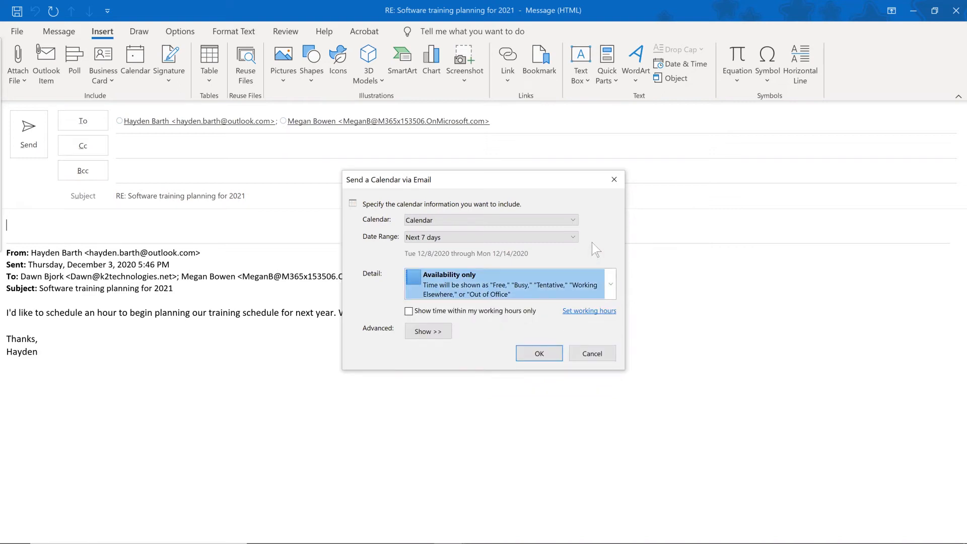
{"action": "left_click", "coordinate": [408, 311]}
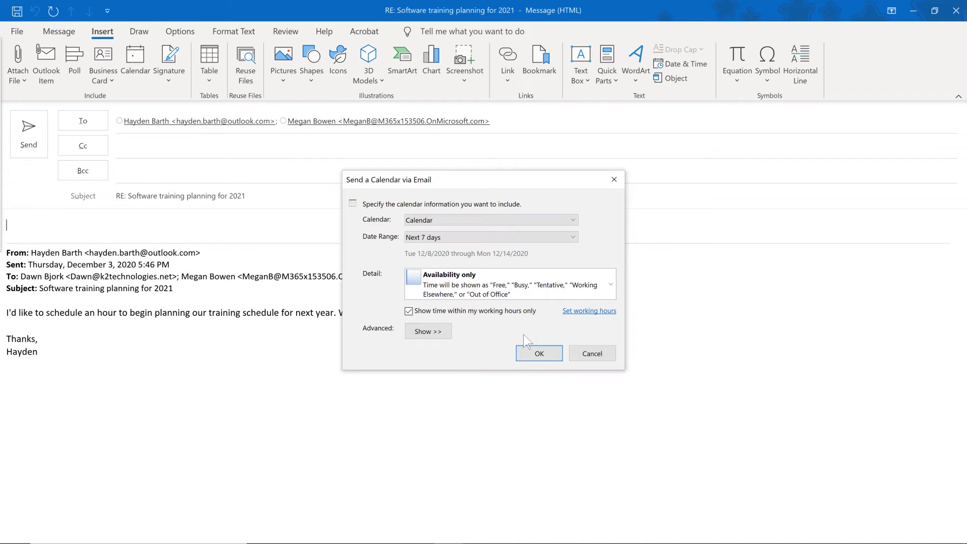
{"action": "left_click", "coordinate": [538, 354]}
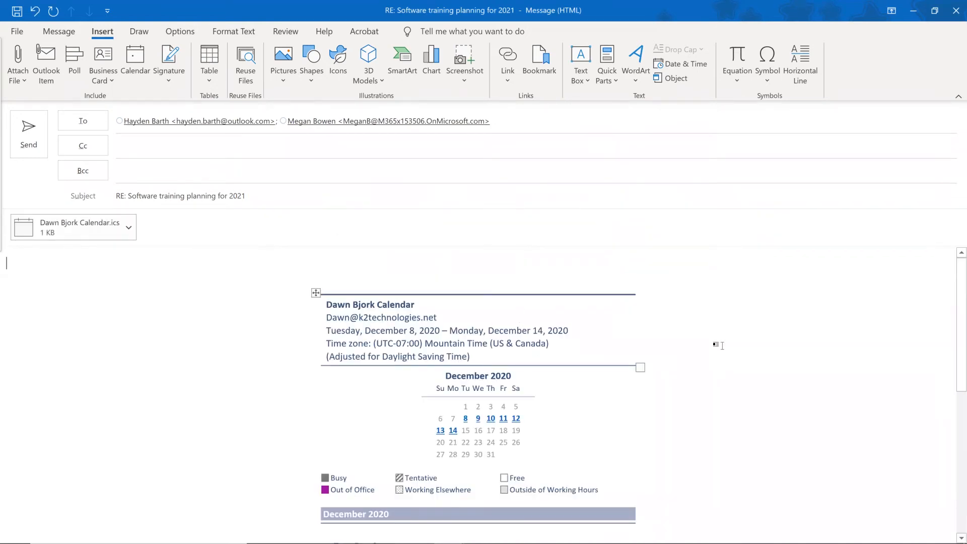
Review the reply's embedded free/busy calendar, then close the reply window.
{"action": "scroll", "coordinate": [218, 363], "scroll_direction": "down", "scroll_amount": 2}
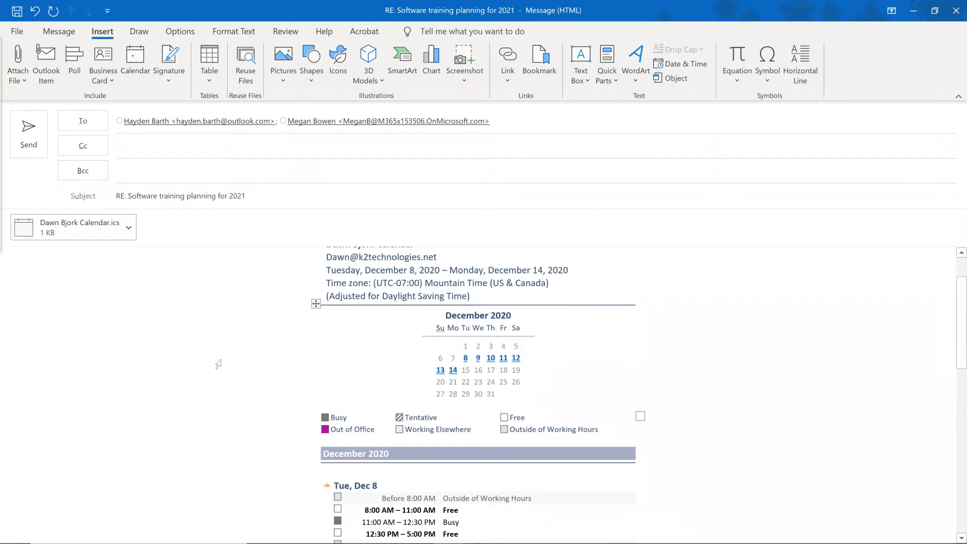
{"action": "scroll", "coordinate": [217, 364], "scroll_direction": "down", "scroll_amount": 6}
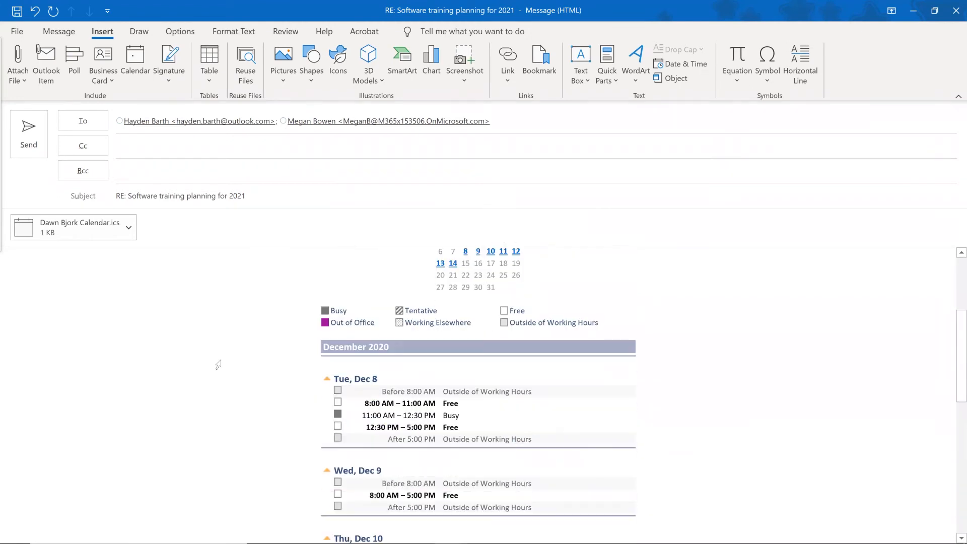
{"action": "scroll", "coordinate": [218, 363], "scroll_direction": "down", "scroll_amount": 1}
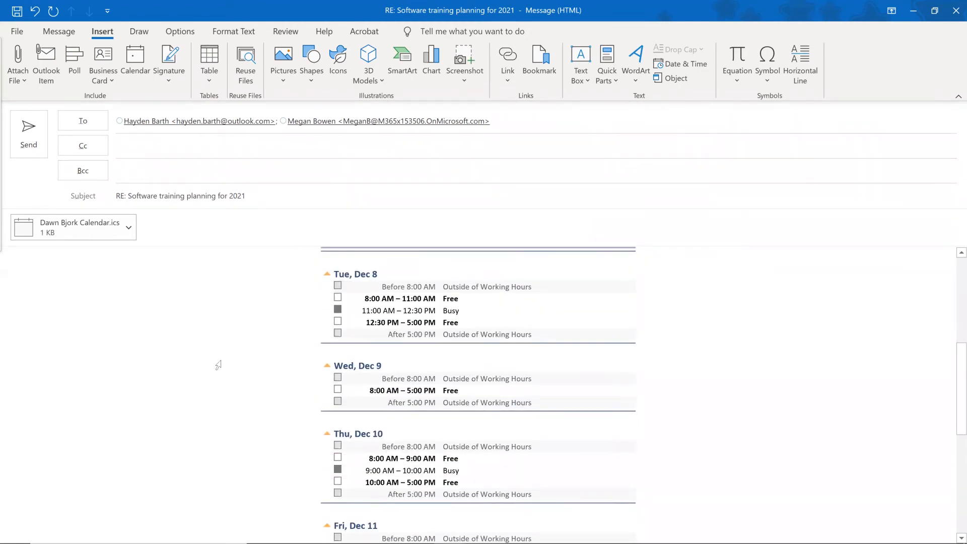
{"action": "scroll", "coordinate": [218, 363], "scroll_direction": "up", "scroll_amount": 7}
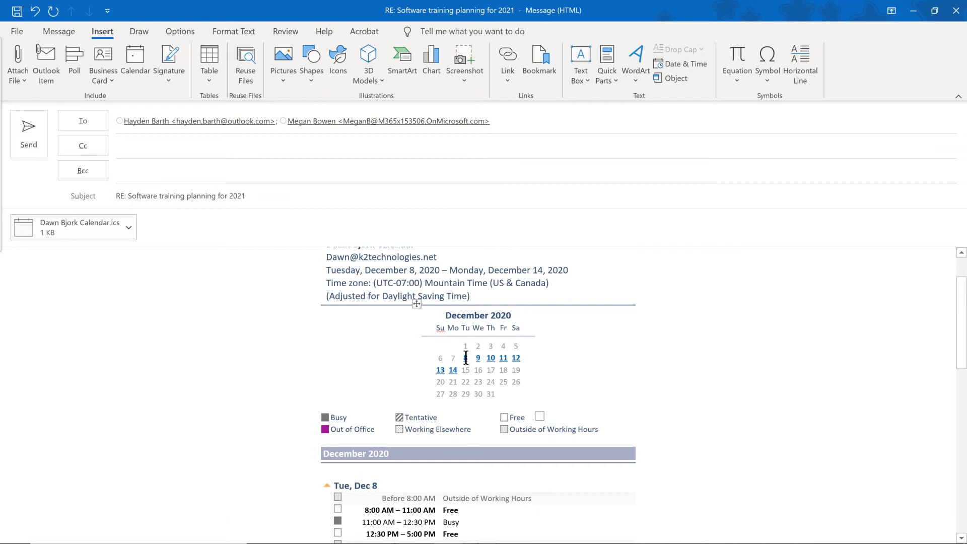
{"action": "scroll", "coordinate": [199, 300], "scroll_direction": "down", "scroll_amount": 4}
{"action": "scroll", "coordinate": [200, 300], "scroll_direction": "down", "scroll_amount": 5}
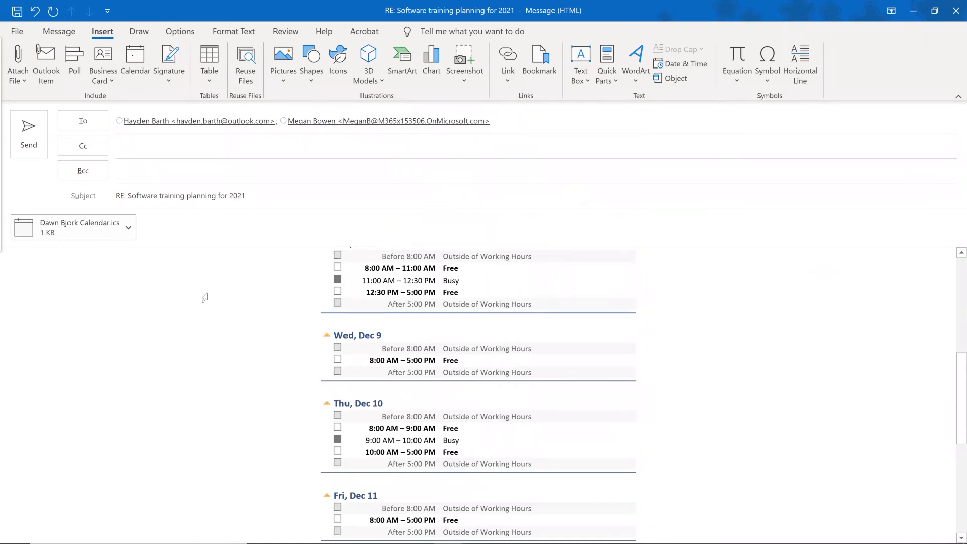
{"action": "left_click", "coordinate": [954, 15]}
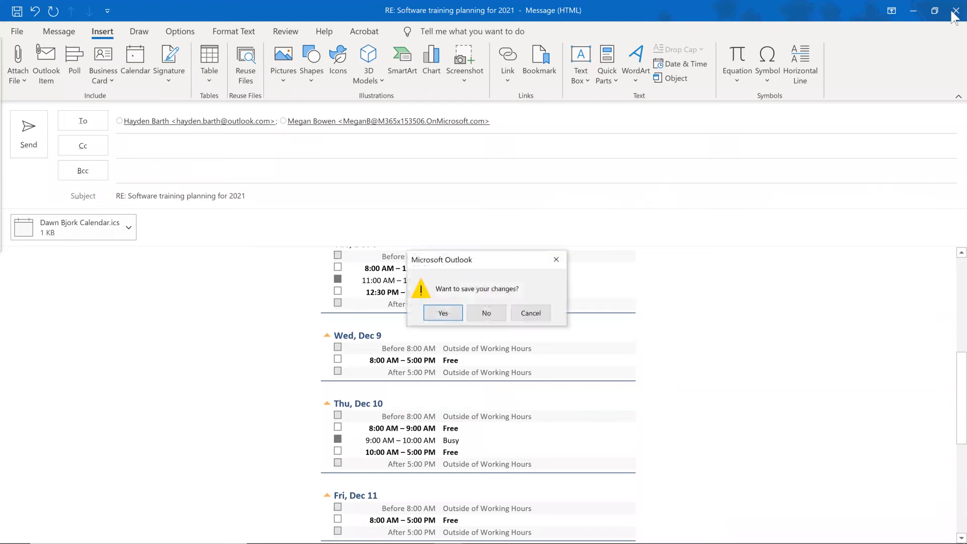
Discard the calendar reply unsaved, start a Reply All, and minimize both message windows.
{"action": "left_click", "coordinate": [478, 315]}
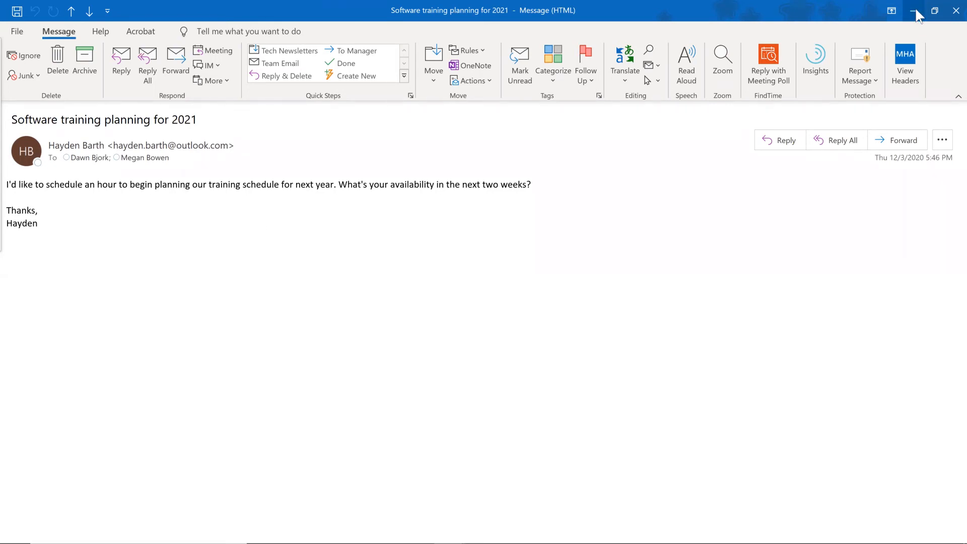
{"action": "left_click", "coordinate": [147, 59]}
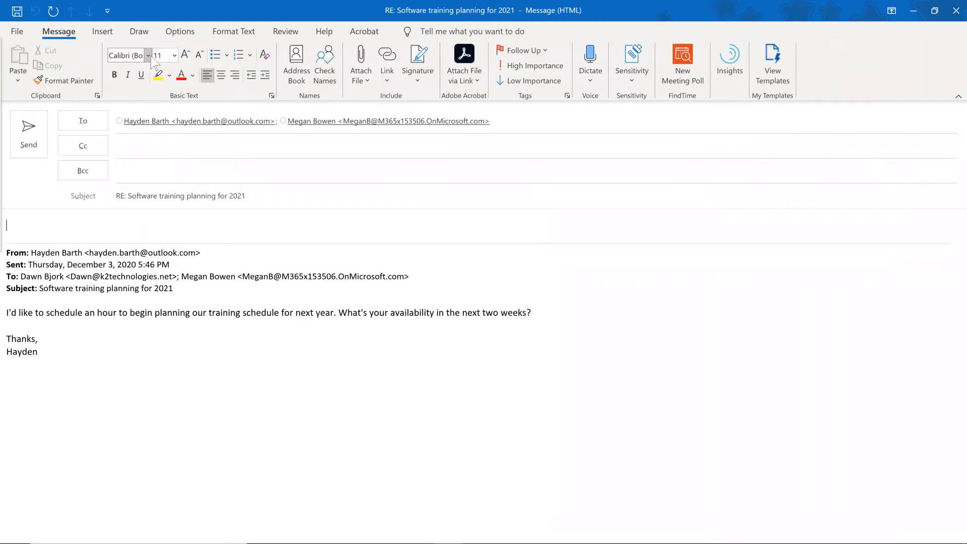
{"action": "left_click", "coordinate": [914, 13]}
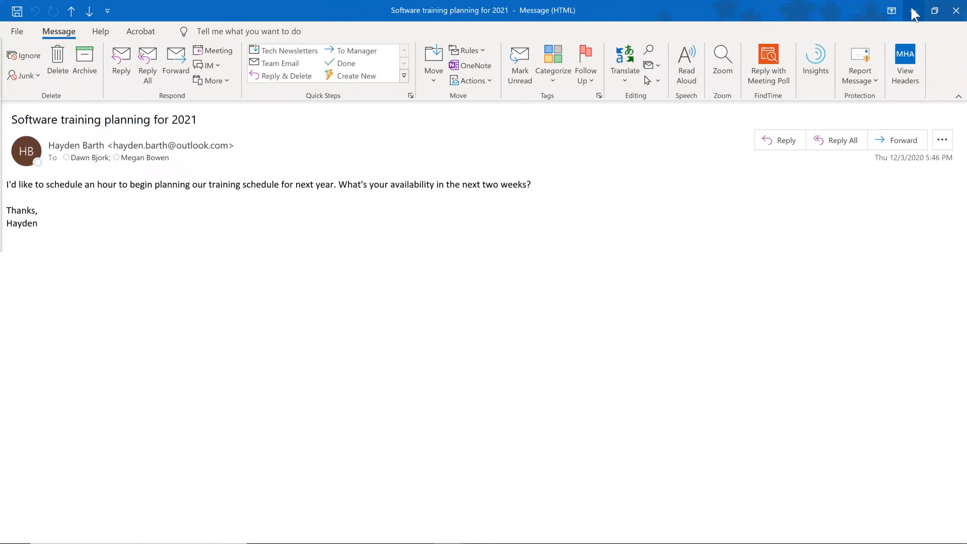
{"action": "left_click", "coordinate": [913, 11]}
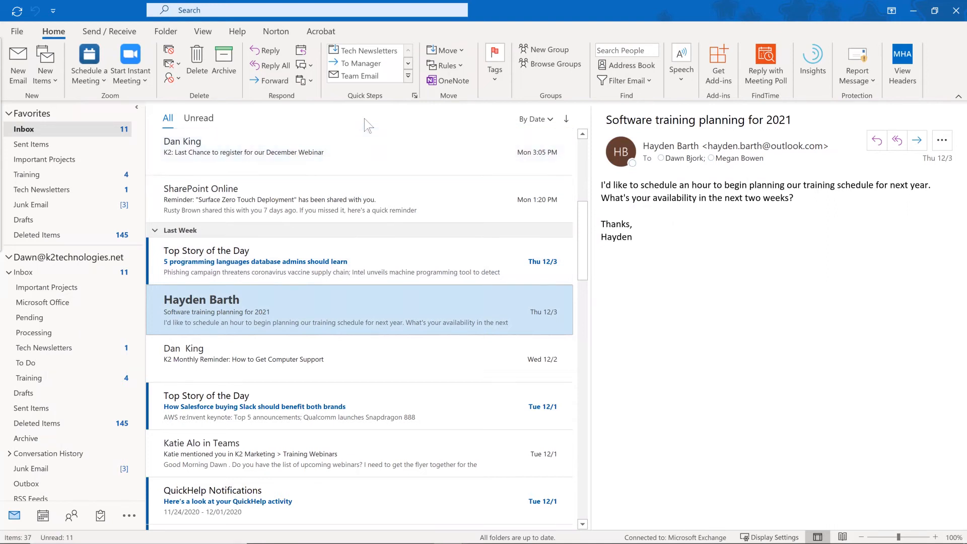
Search the add-ins catalogue for 'findtime', confirm FindTime shows Added, and close the catalogue.
{"action": "left_click", "coordinate": [719, 65]}
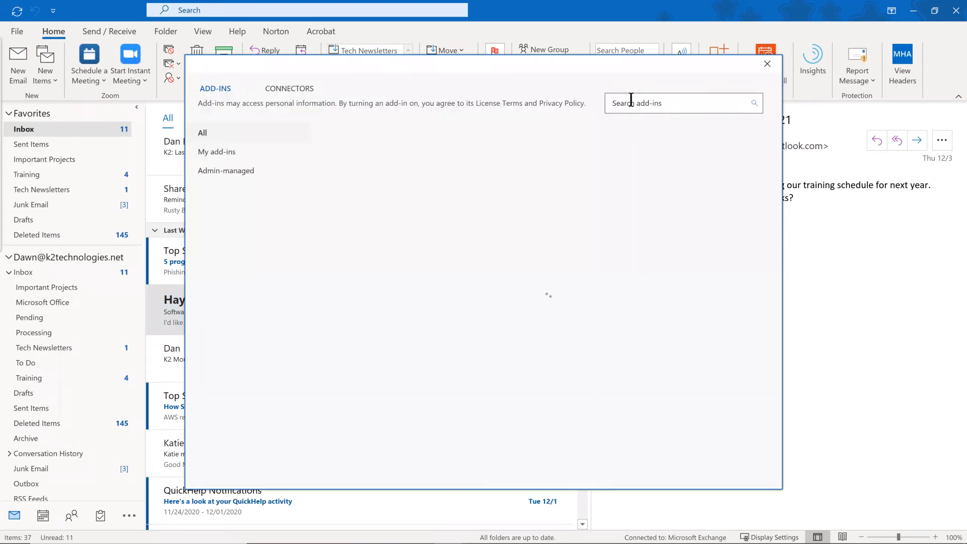
{"action": "left_click", "coordinate": [630, 103]}
{"action": "type", "text": "findtime"}
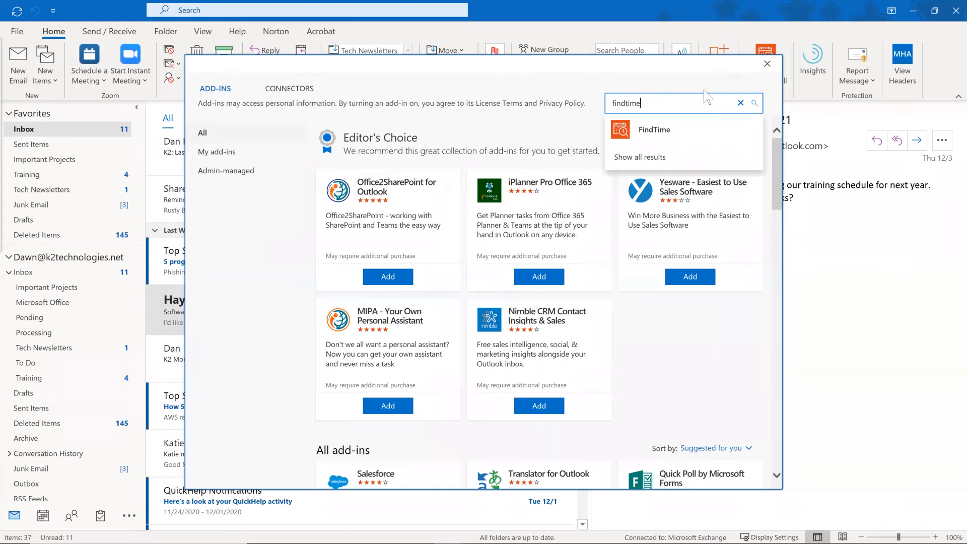
{"action": "left_click", "coordinate": [639, 128]}
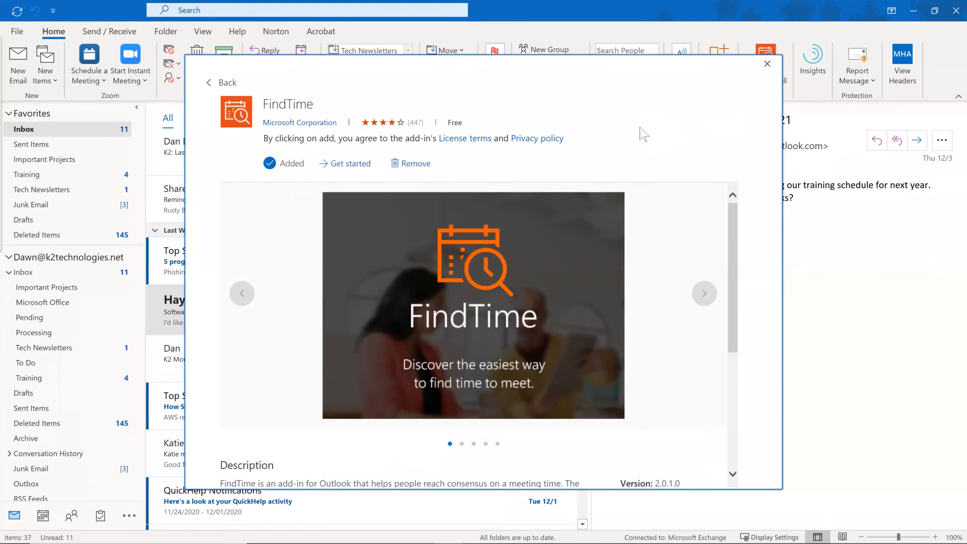
{"action": "left_click", "coordinate": [768, 64]}
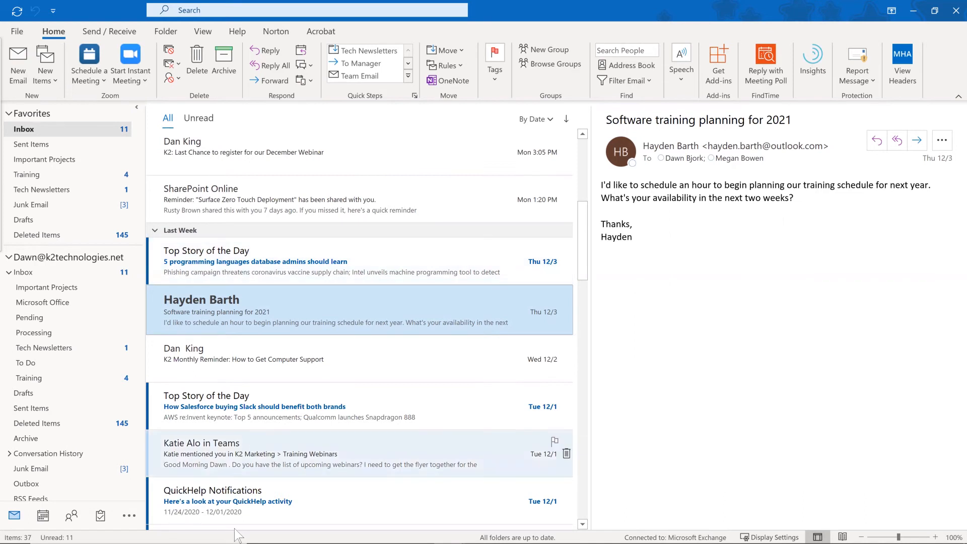
Restore the 'RE: Software training planning for 2021' reply window from the taskbar.
{"action": "mouse_move", "coordinate": [309, 535]}
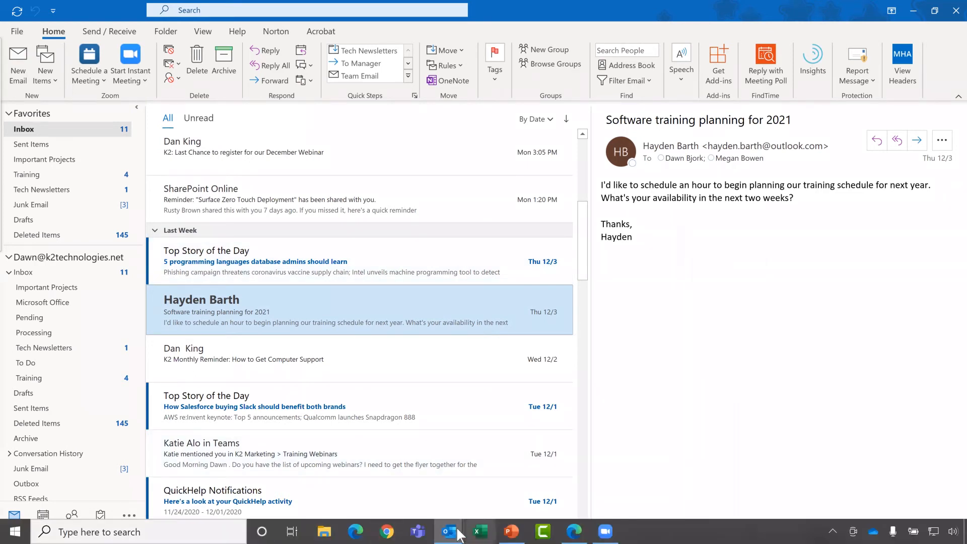
{"action": "mouse_move", "coordinate": [449, 533]}
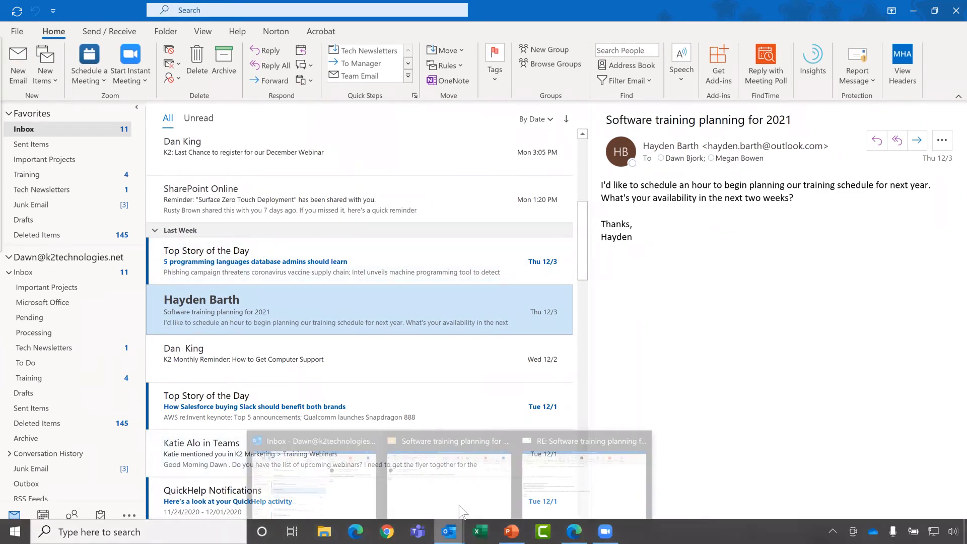
{"action": "left_click", "coordinate": [560, 491]}
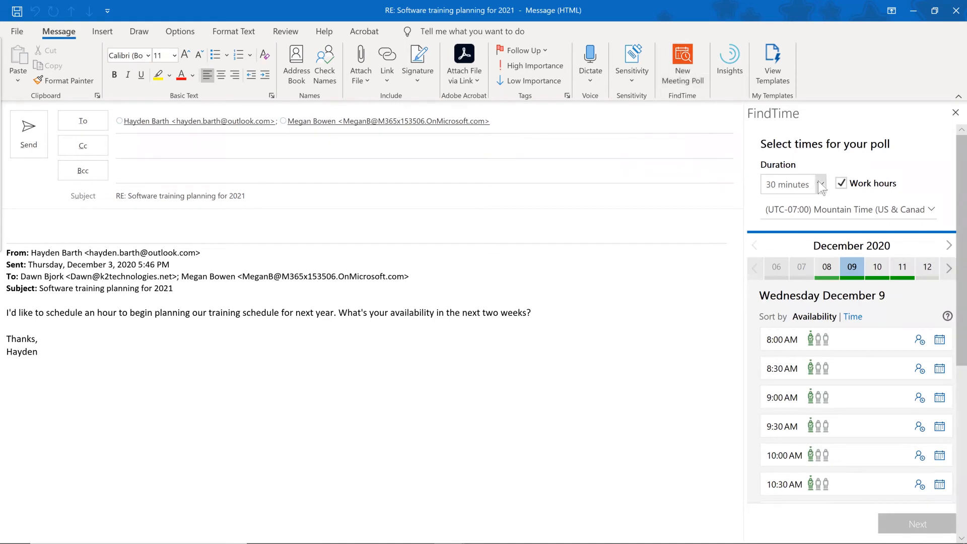
Set the FindTime poll to 1 hour and pick 9:00 AM and 2:00 PM on December 9.
{"action": "left_click", "coordinate": [806, 211]}
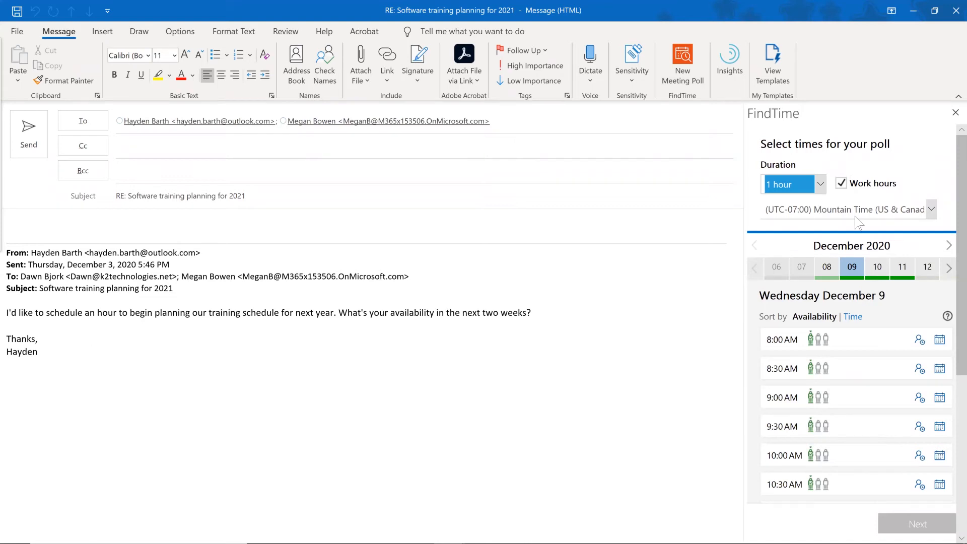
{"action": "left_click", "coordinate": [842, 401]}
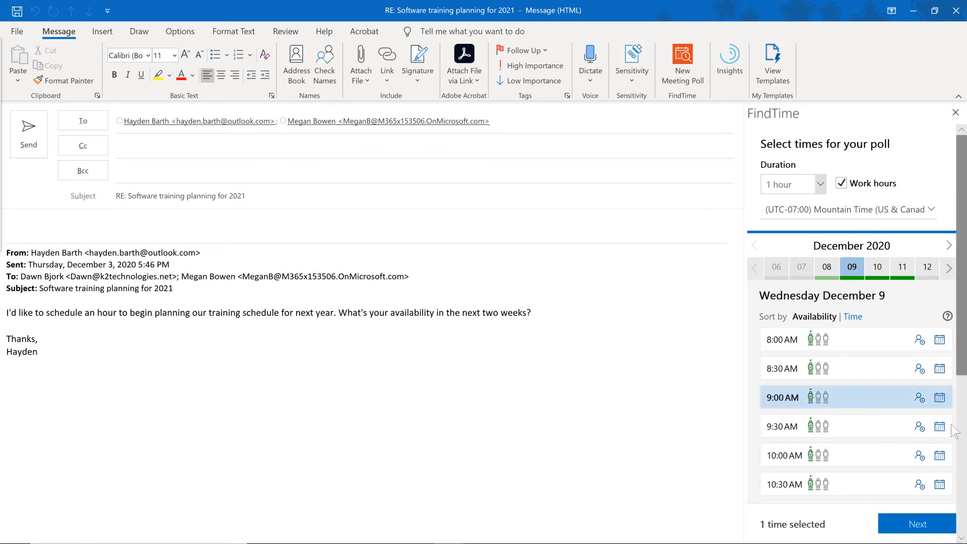
{"action": "scroll", "coordinate": [854, 447], "scroll_direction": "down", "scroll_amount": 3}
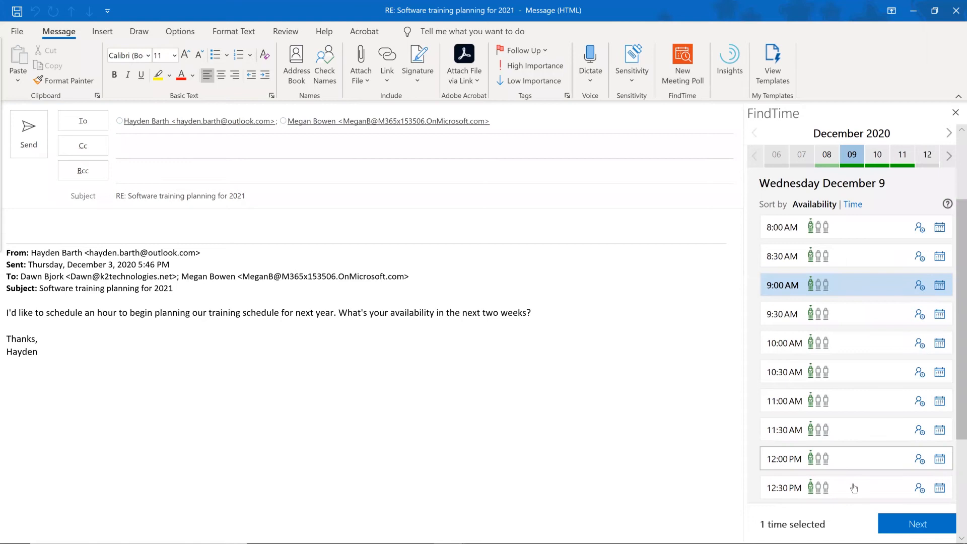
{"action": "scroll", "coordinate": [881, 461], "scroll_direction": "down", "scroll_amount": 1}
{"action": "scroll", "coordinate": [879, 459], "scroll_direction": "down", "scroll_amount": 3}
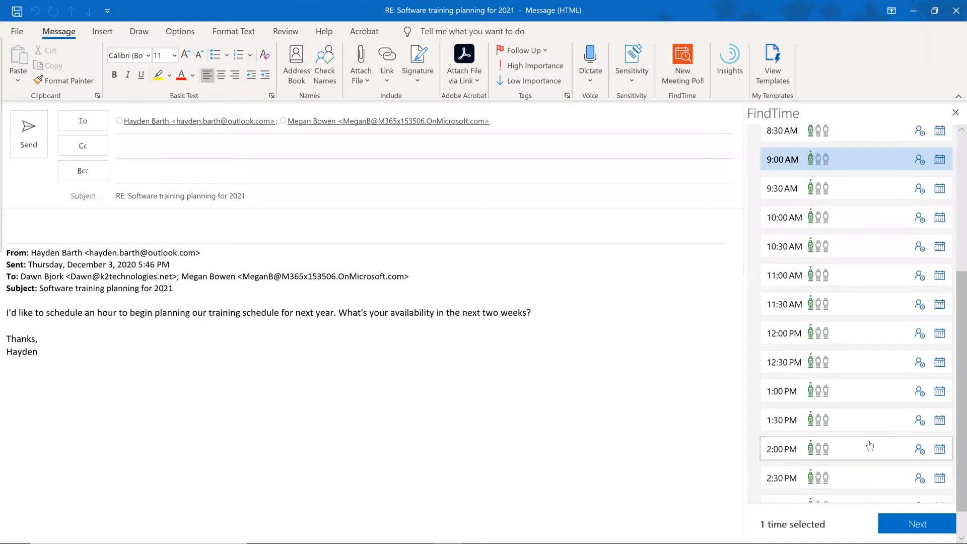
{"action": "left_click", "coordinate": [864, 447]}
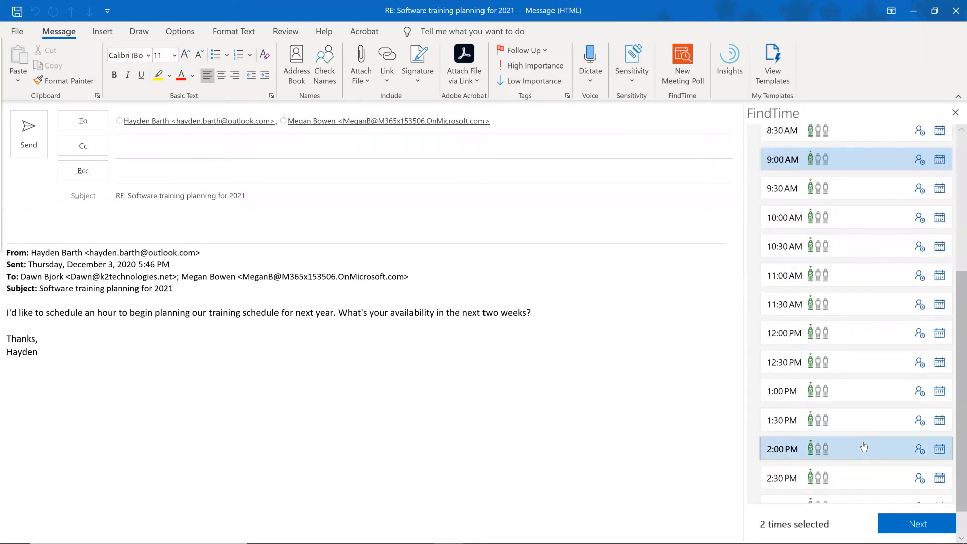
Confirm the two 1-hour poll options and add the FindTime poll table to the reply.
{"action": "left_click", "coordinate": [915, 527]}
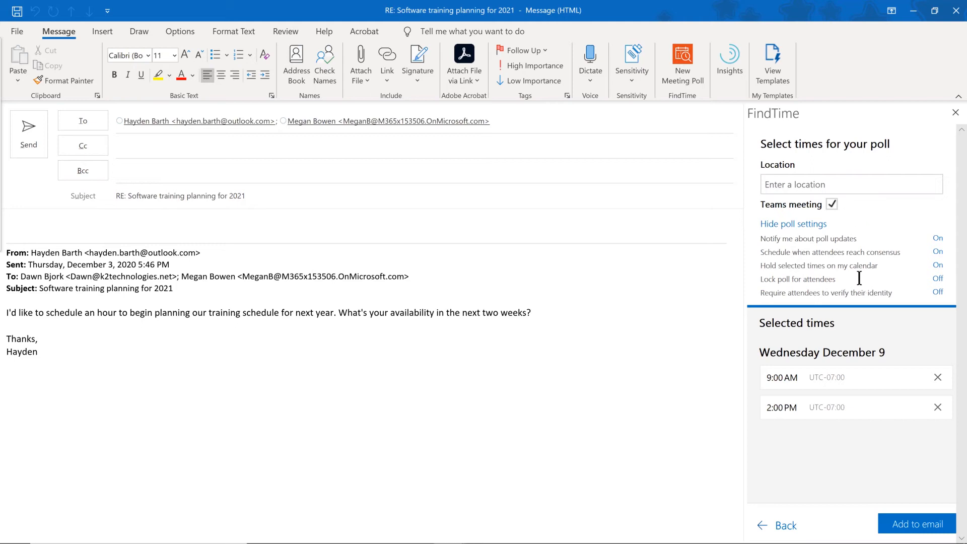
{"action": "left_click", "coordinate": [905, 532]}
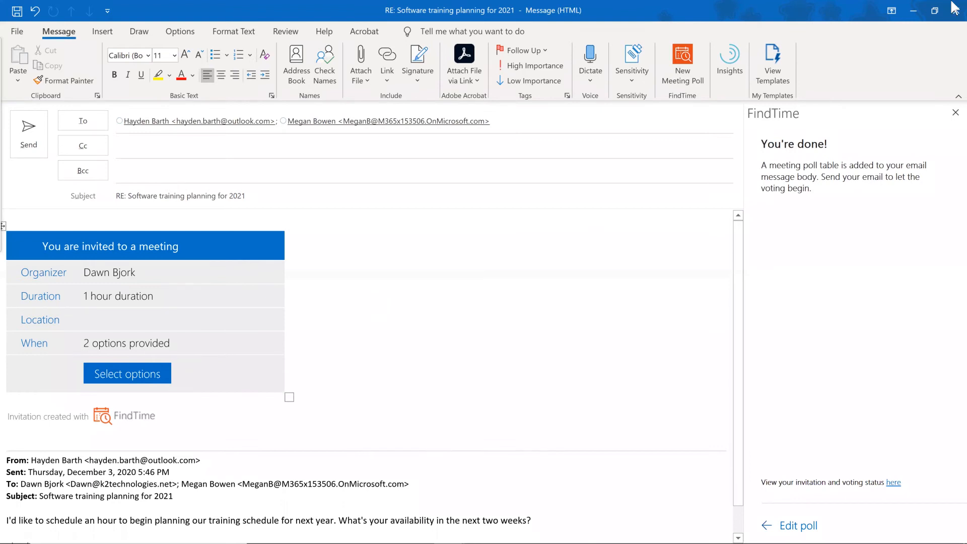
Minimize the poll reply draft to get back to the inbox.
{"action": "left_click", "coordinate": [913, 17]}
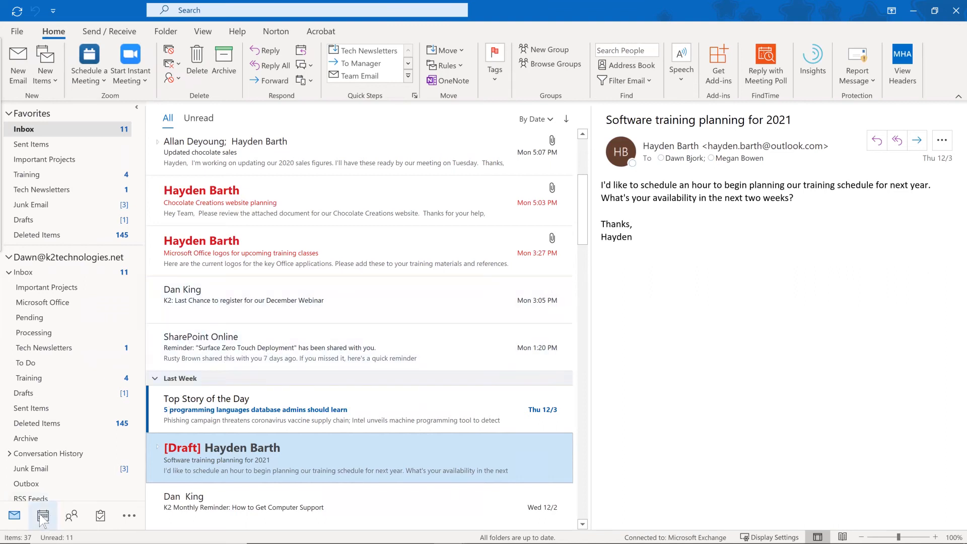
Drag Calendar after Tasks in the navigation bar and open the December 7–11 work week.
{"action": "left_click_drag", "start_coordinate": [41, 517], "coordinate": [192, 487]}
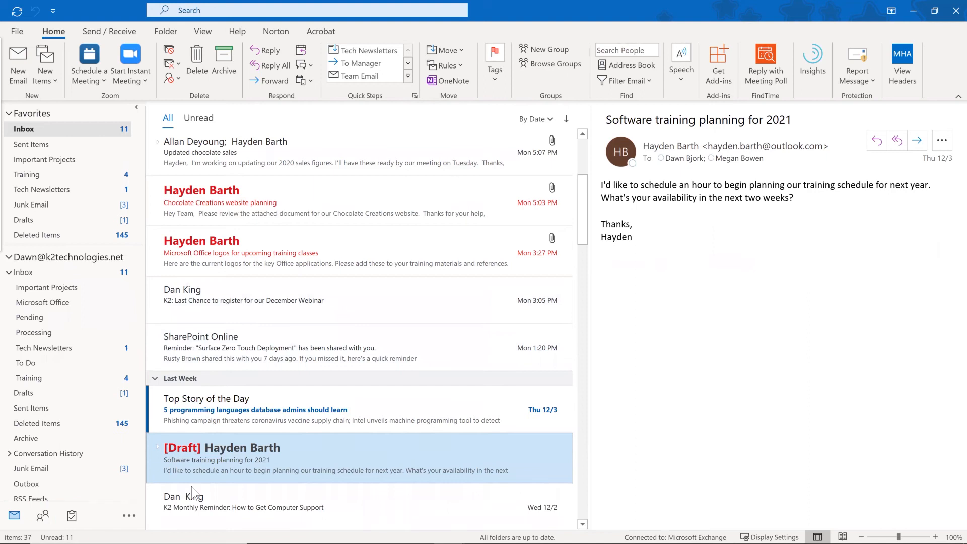
{"action": "left_click_drag", "start_coordinate": [223, 372], "coordinate": [43, 515]}
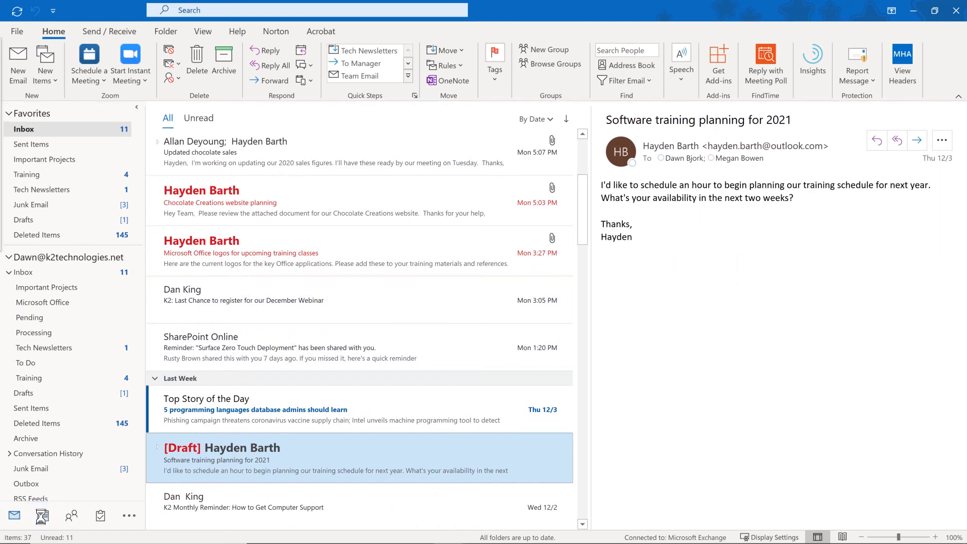
{"action": "left_click", "coordinate": [44, 519]}
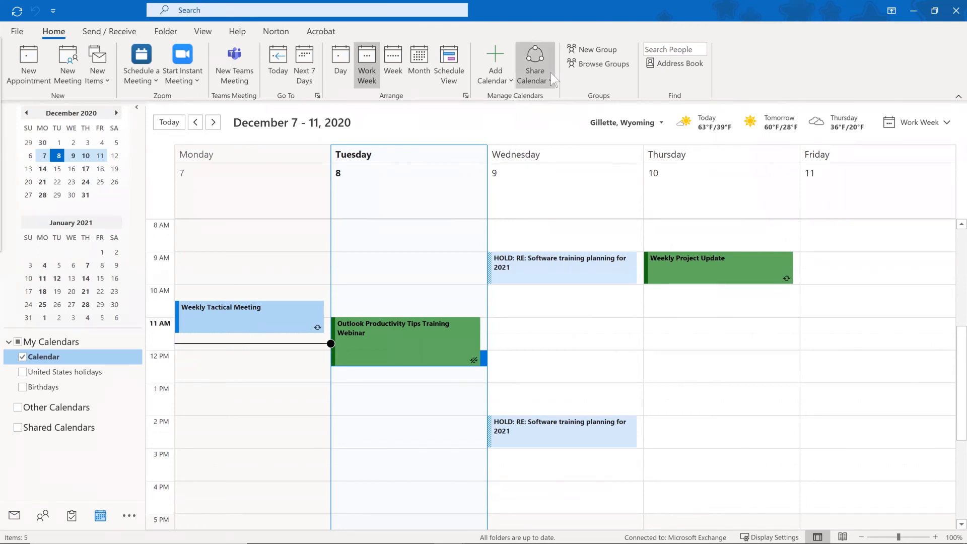
Switch the calendar to Day view, back to Work Week, then show the View ribbon.
{"action": "left_click", "coordinate": [342, 58]}
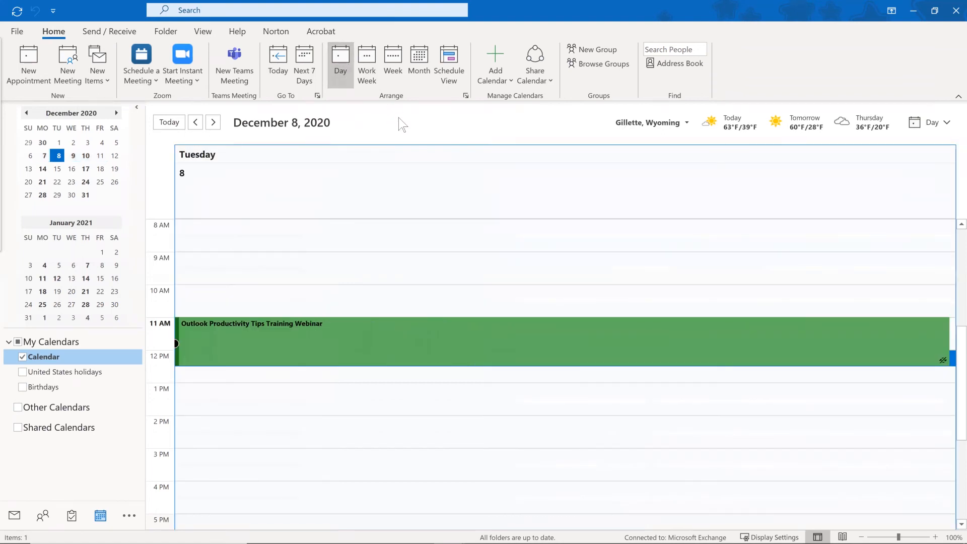
{"action": "left_click", "coordinate": [367, 62]}
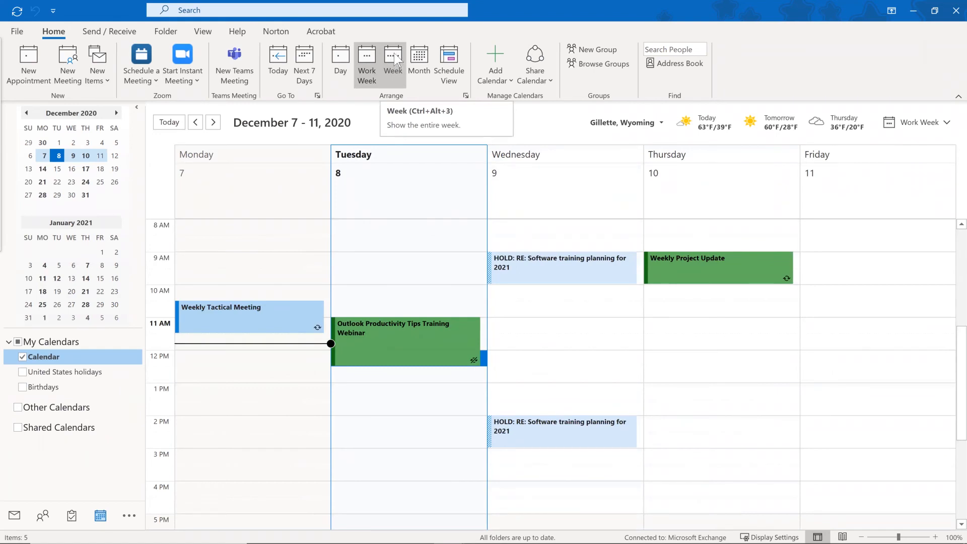
{"action": "left_click", "coordinate": [204, 33]}
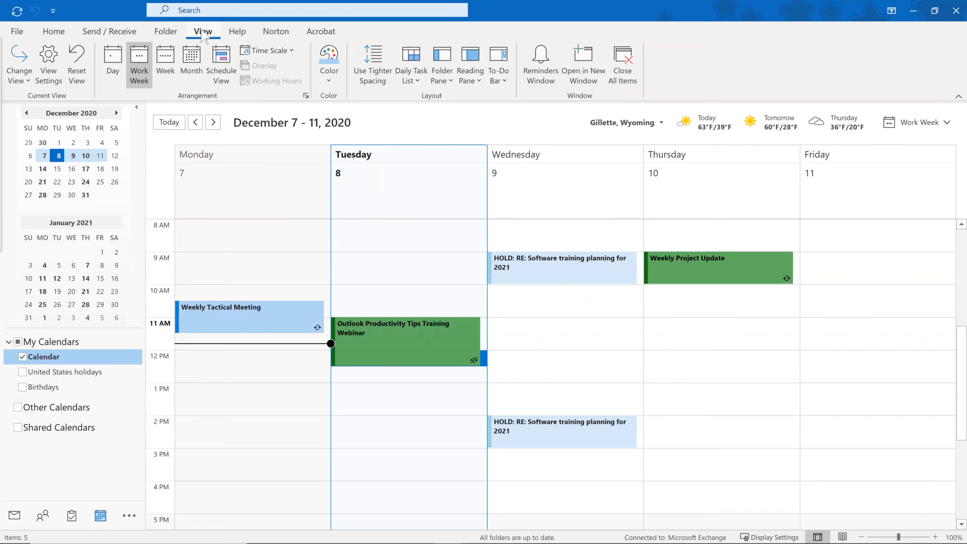
Turn on the Daily Task List below the calendar, then return to the inbox.
{"action": "left_click", "coordinate": [414, 81]}
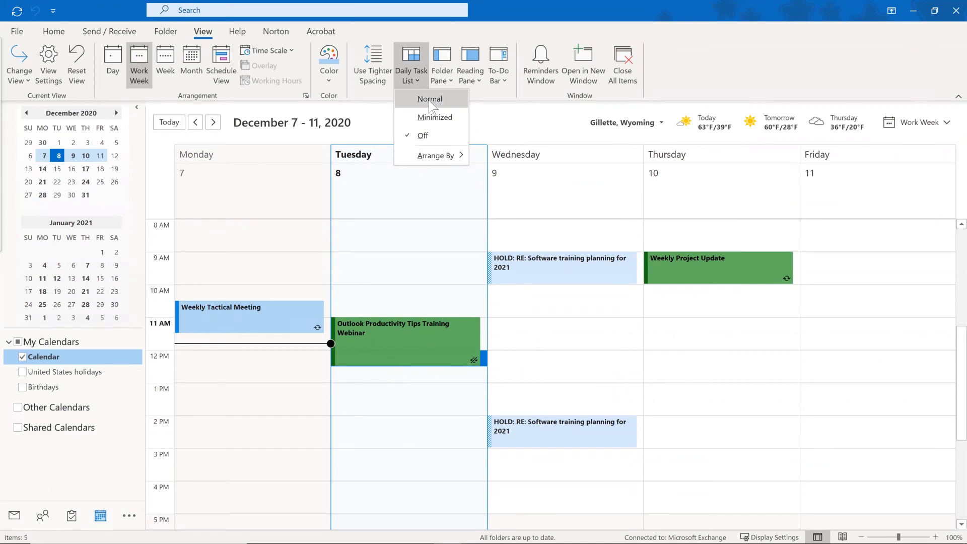
{"action": "left_click", "coordinate": [429, 100]}
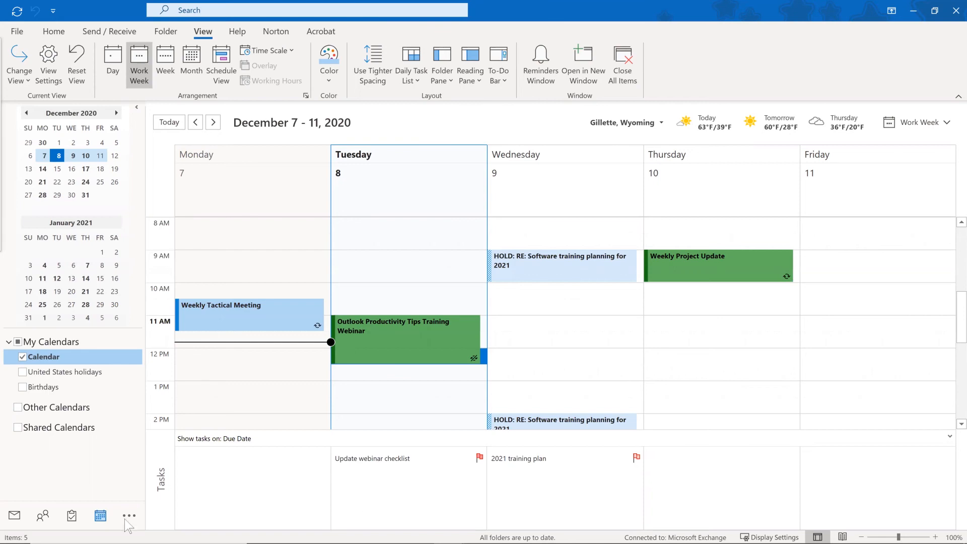
{"action": "left_click", "coordinate": [20, 518]}
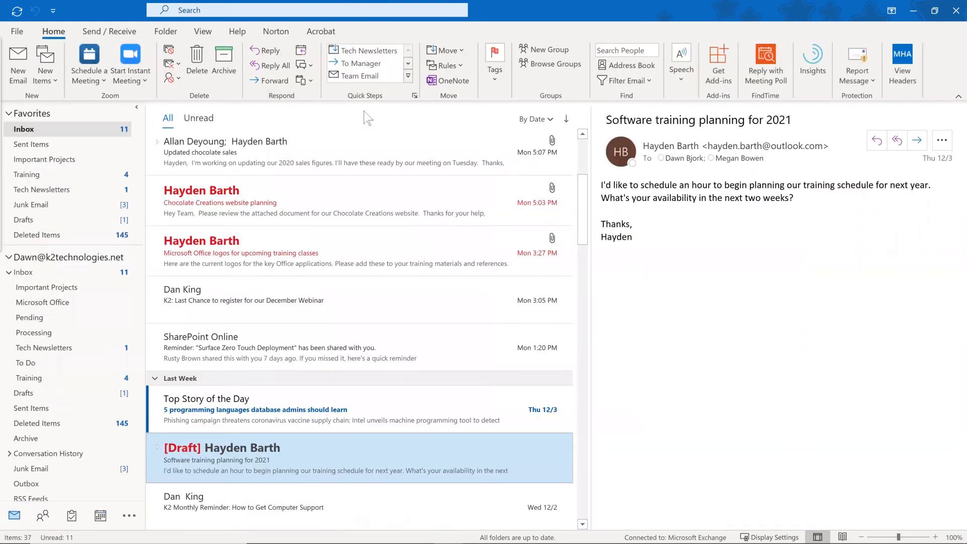
Turn the reading pane off and show the Calendar in the To-Do Bar.
{"action": "left_click", "coordinate": [203, 33]}
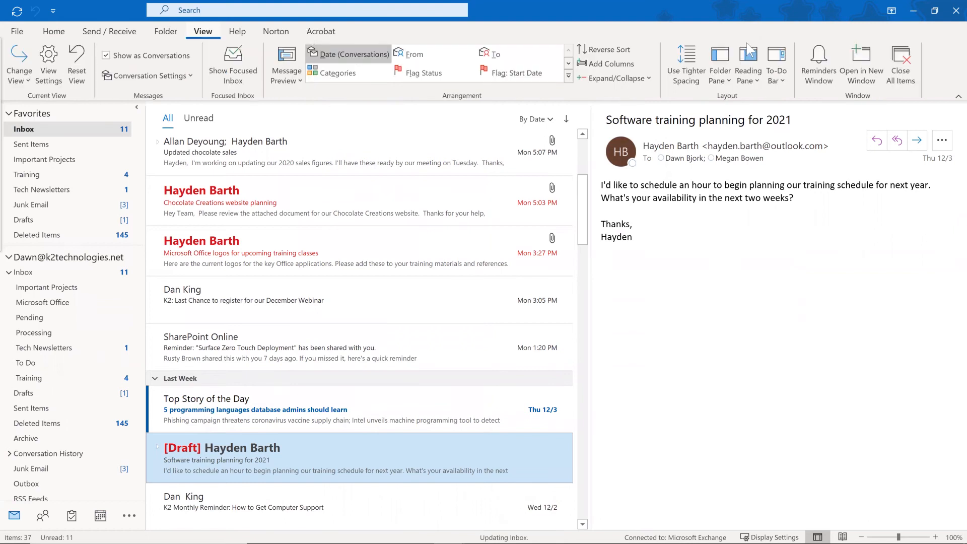
{"action": "left_click", "coordinate": [753, 83]}
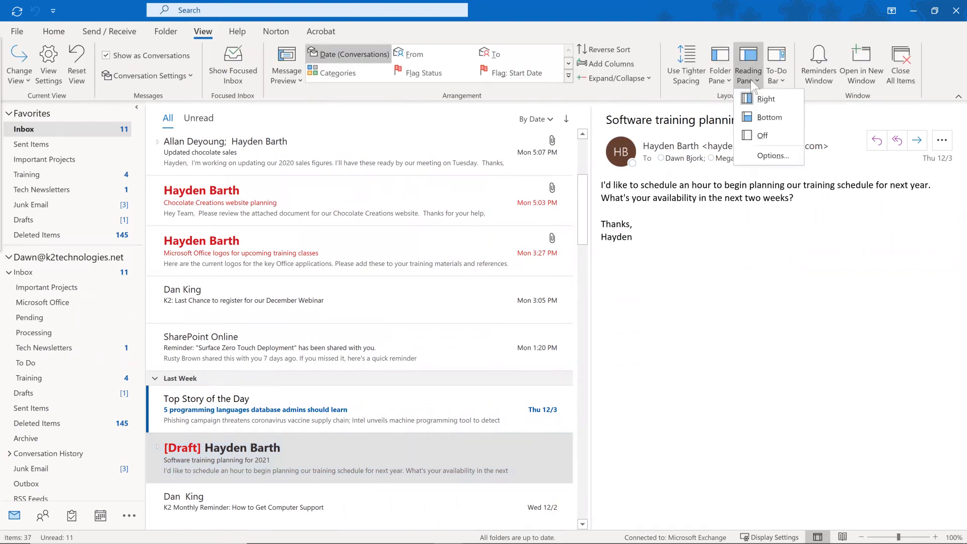
{"action": "left_click", "coordinate": [769, 118]}
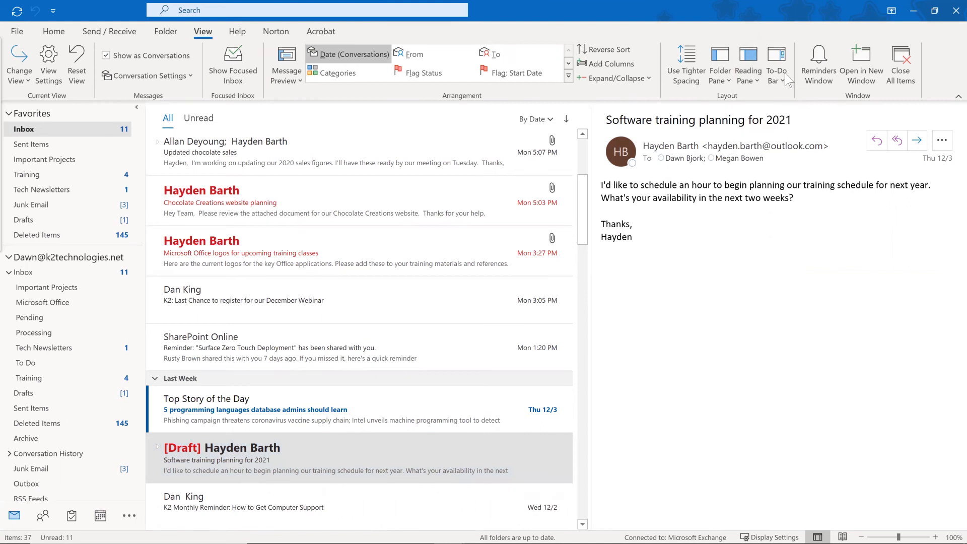
{"action": "left_click", "coordinate": [777, 73]}
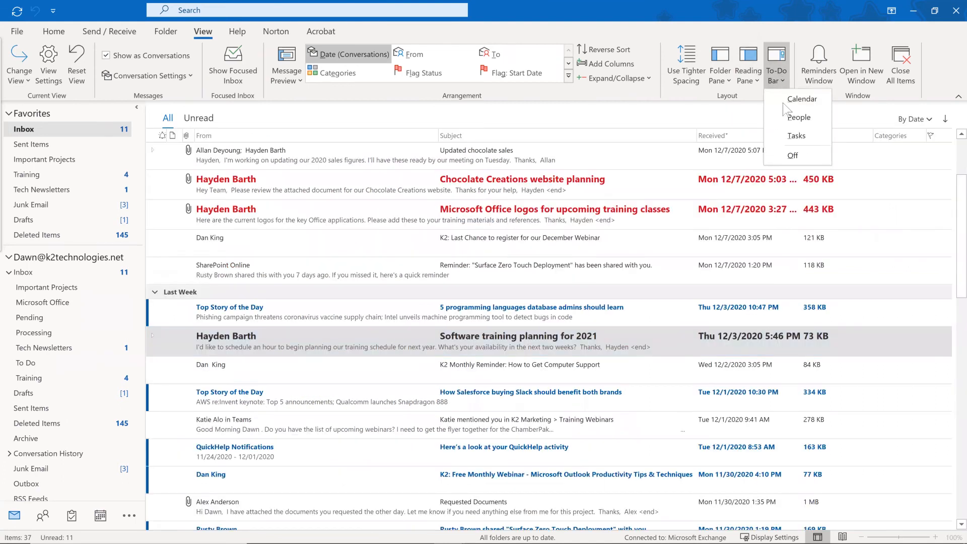
{"action": "left_click", "coordinate": [778, 83]}
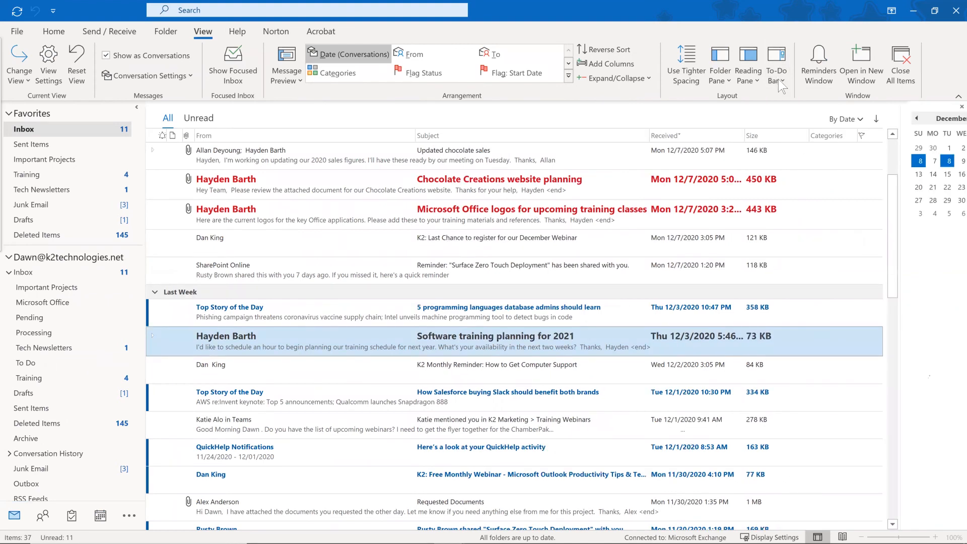
Add Tasks to the To-Do Bar, widen the panel, and enlarge the flagged task list.
{"action": "left_click", "coordinate": [778, 79]}
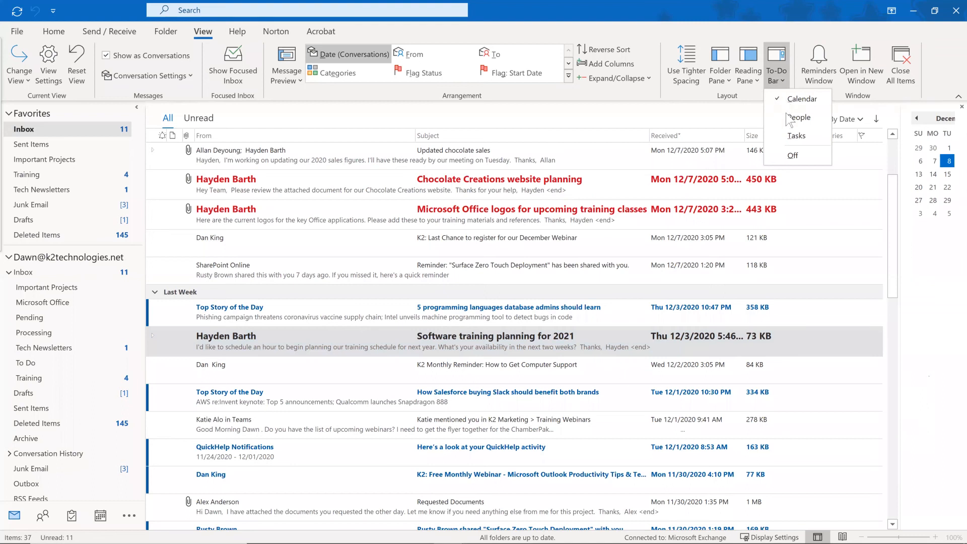
{"action": "left_click", "coordinate": [796, 136]}
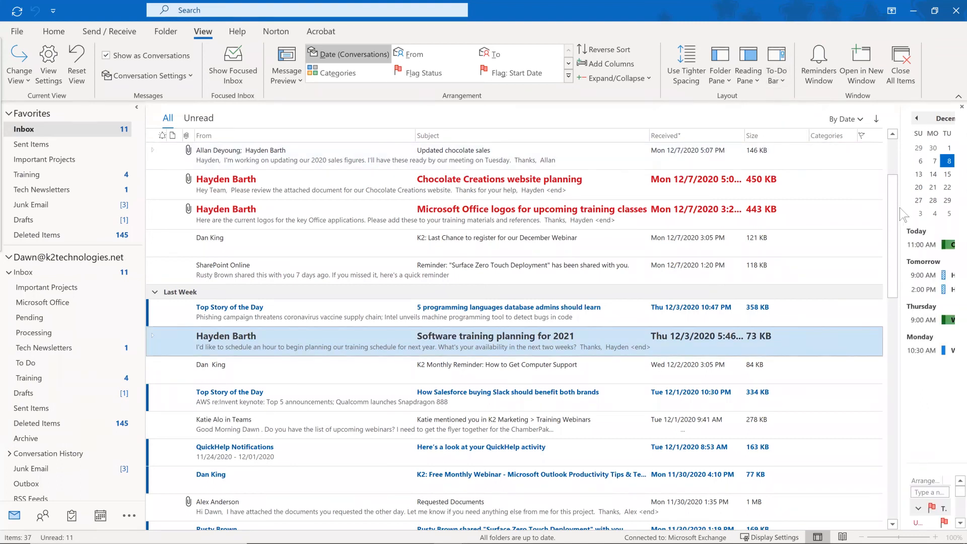
{"action": "left_click_drag", "start_coordinate": [899, 207], "coordinate": [771, 218]}
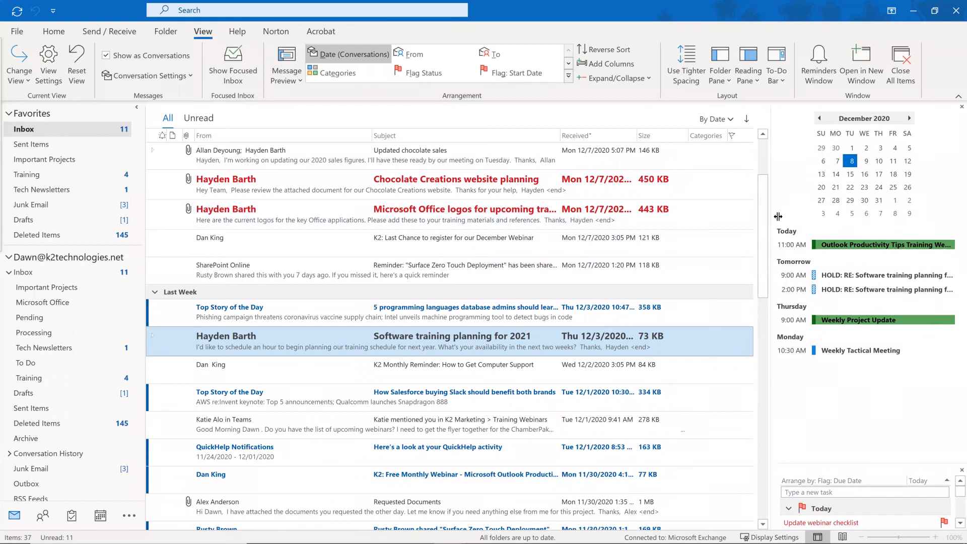
{"action": "left_click_drag", "start_coordinate": [876, 470], "coordinate": [884, 464]}
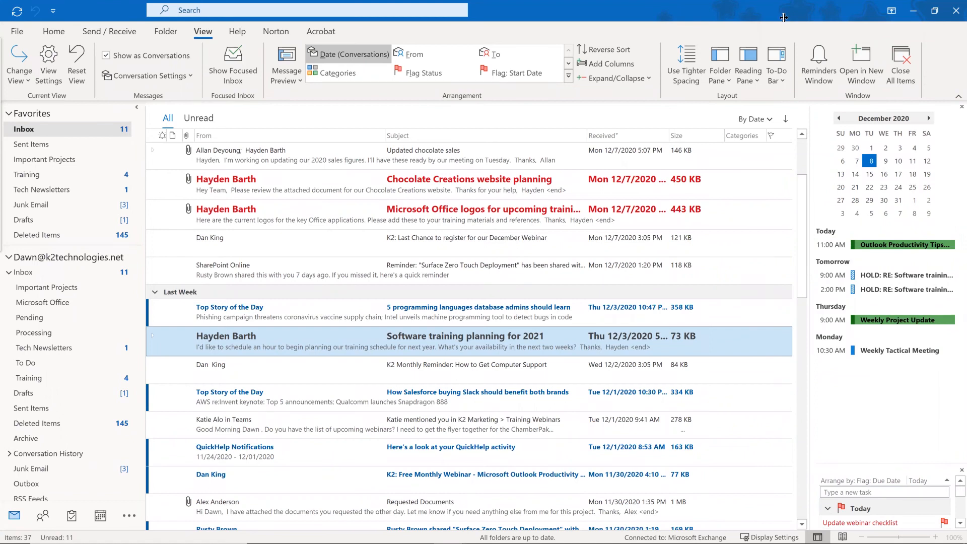
{"action": "left_click_drag", "start_coordinate": [809, 123], "coordinate": [780, 122]}
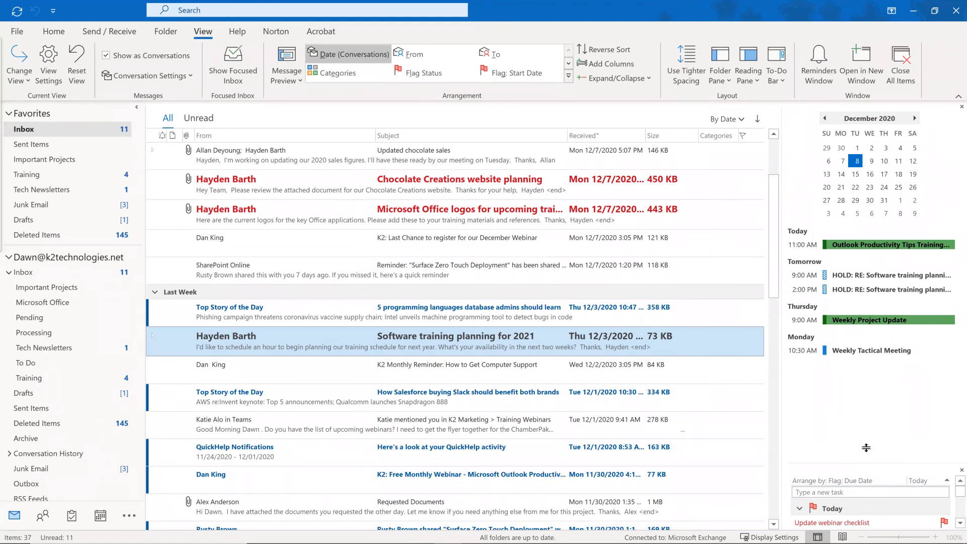
{"action": "left_click_drag", "start_coordinate": [859, 371], "coordinate": [850, 359]}
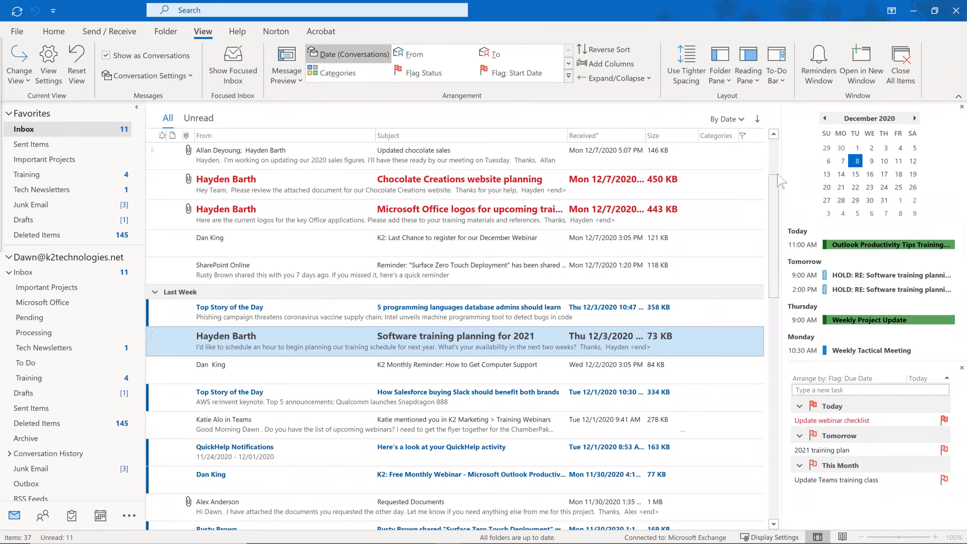
{"action": "left_click_drag", "start_coordinate": [778, 174], "coordinate": [779, 150]}
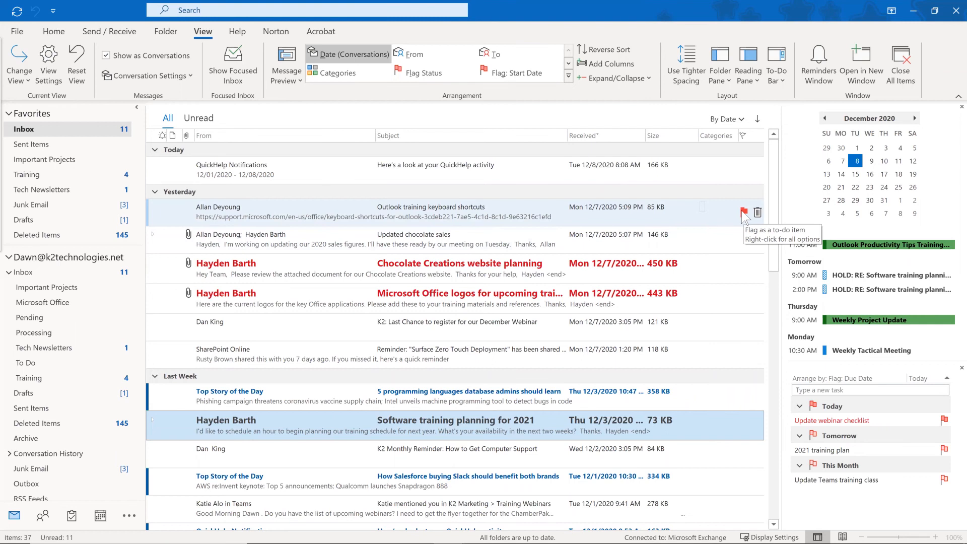
Bring up the Follow Up options for the 'Outlook training keyboard shortcuts' email.
{"action": "right_click", "coordinate": [684, 212]}
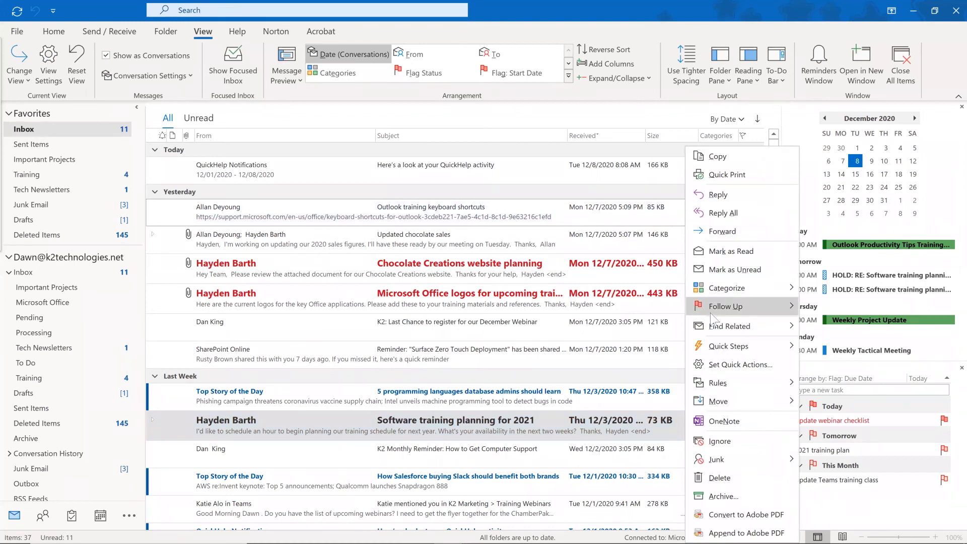
{"action": "mouse_move", "coordinate": [713, 317]}
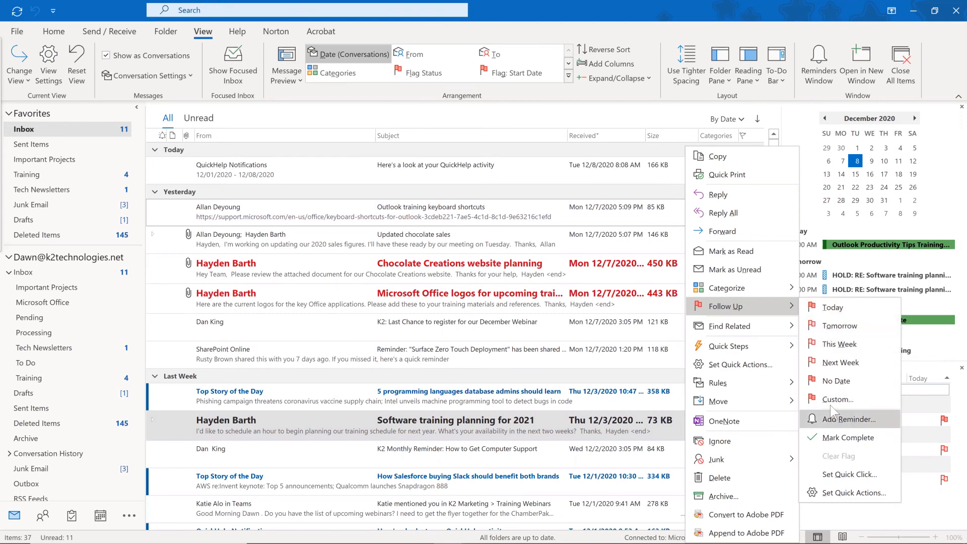
Set a Custom follow-up flag starting Friday, December 11, 2020, keeping the reminder on.
{"action": "left_click", "coordinate": [849, 419]}
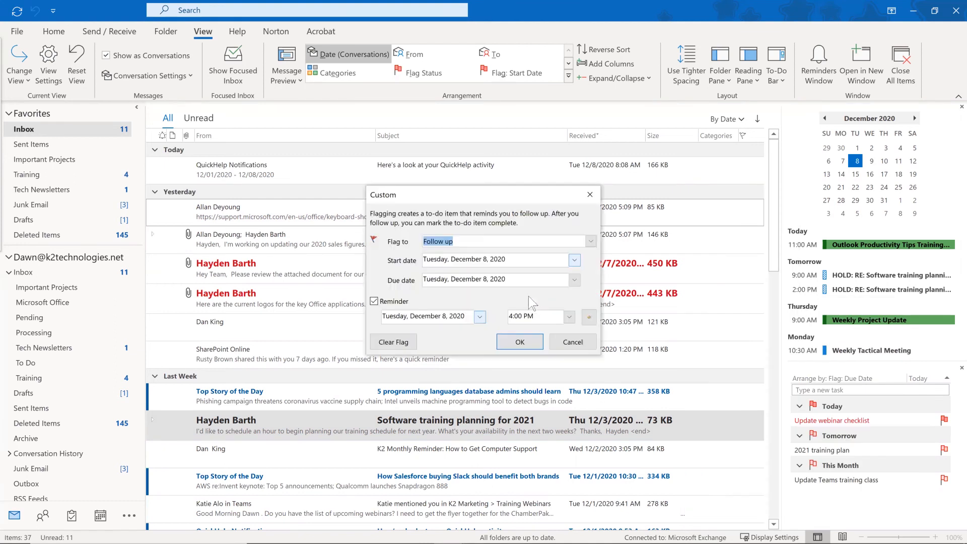
{"action": "left_click", "coordinate": [573, 260]}
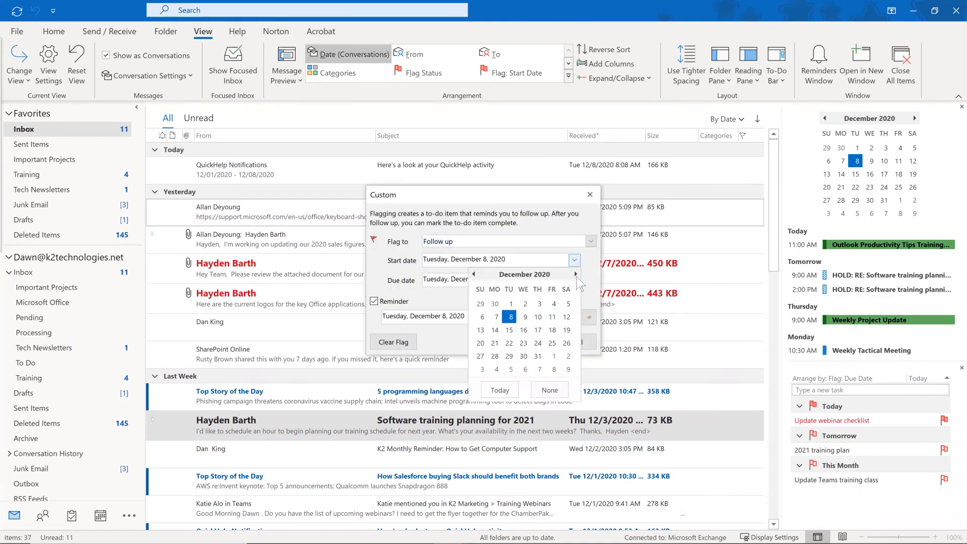
{"action": "left_click", "coordinate": [552, 317]}
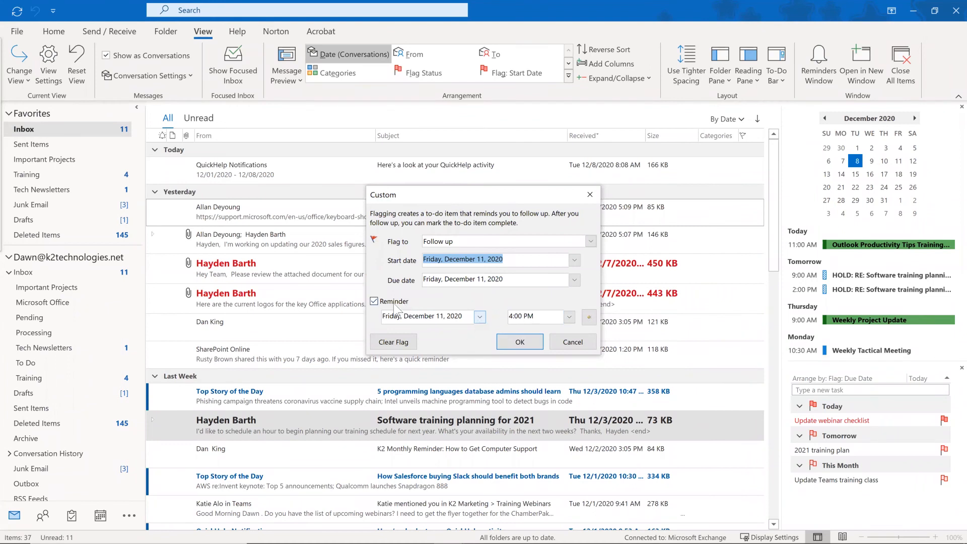
{"action": "left_click", "coordinate": [374, 300]}
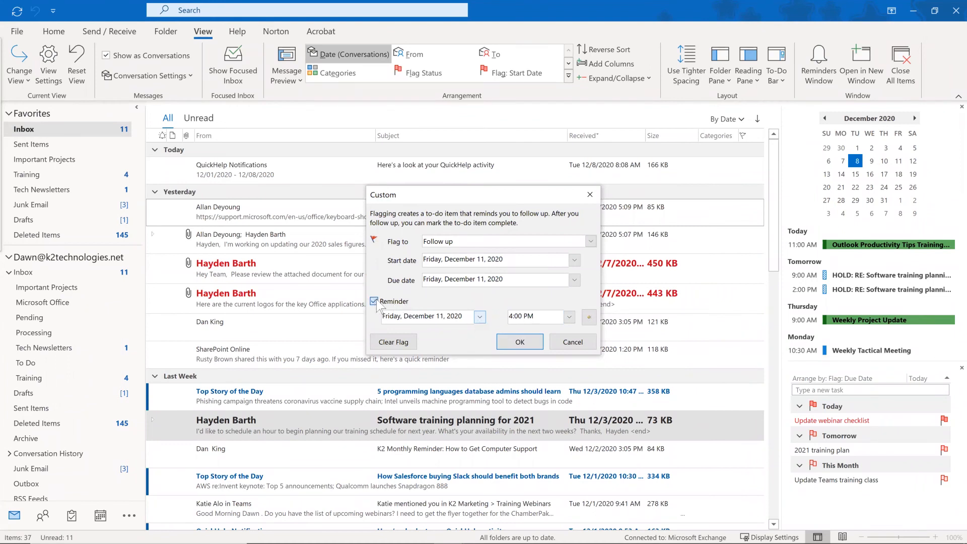
{"action": "left_click", "coordinate": [516, 343]}
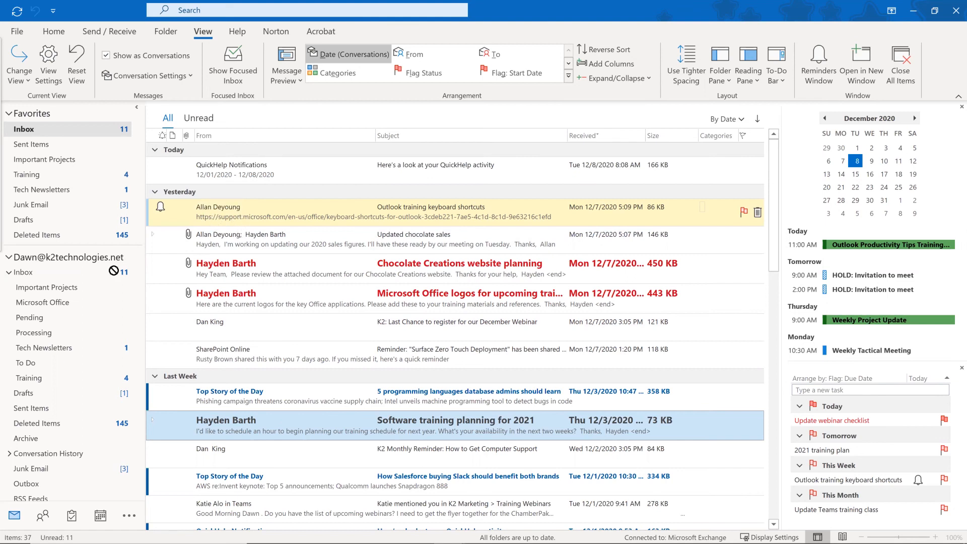
Drag the 'Outlook training keyboard shortcuts' email into the To Do folder.
{"action": "left_click_drag", "start_coordinate": [58, 354], "coordinate": [40, 364]}
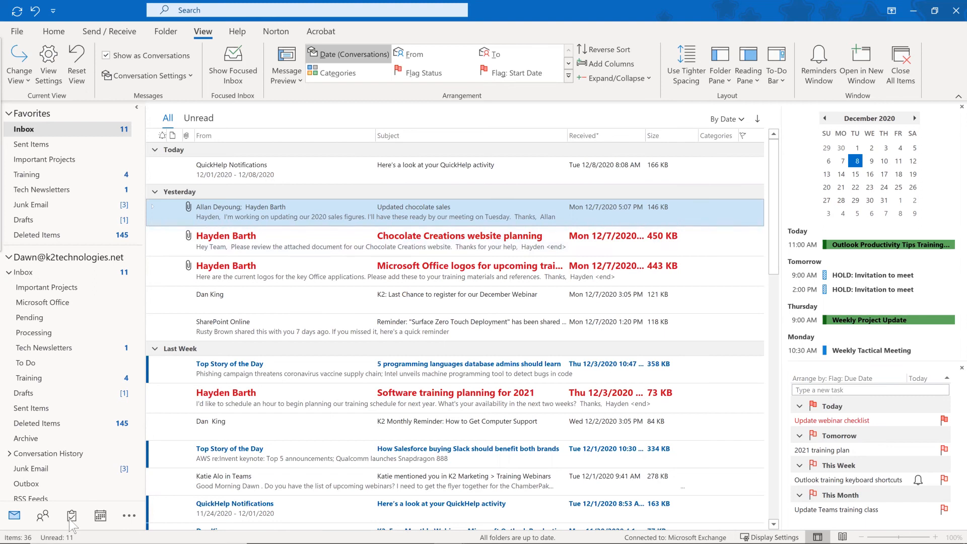
Convert the Chocolate Creations website planning email into a task dated 12/10/2020 and save it.
{"action": "left_click", "coordinate": [256, 247]}
{"action": "left_click_drag", "start_coordinate": [80, 456], "coordinate": [72, 519]}
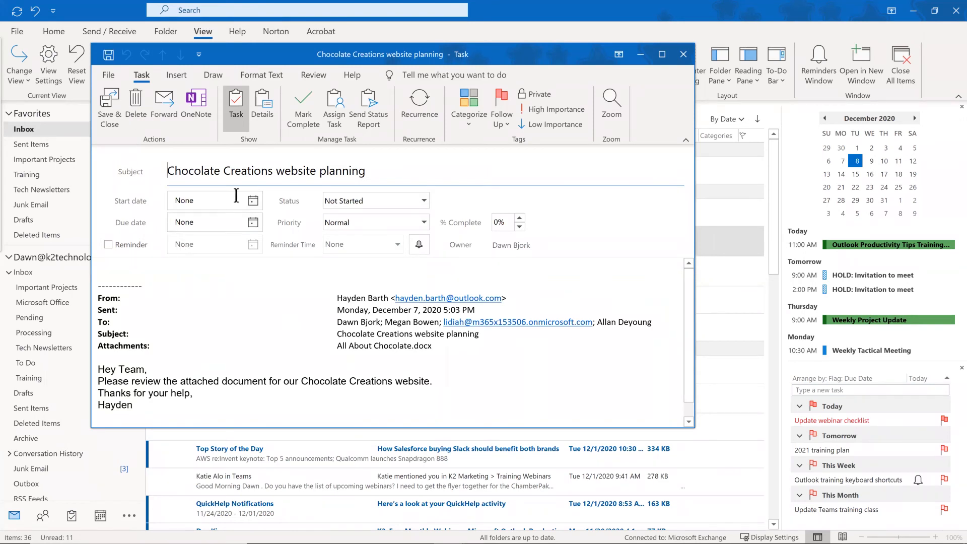
{"action": "left_click", "coordinate": [252, 199]}
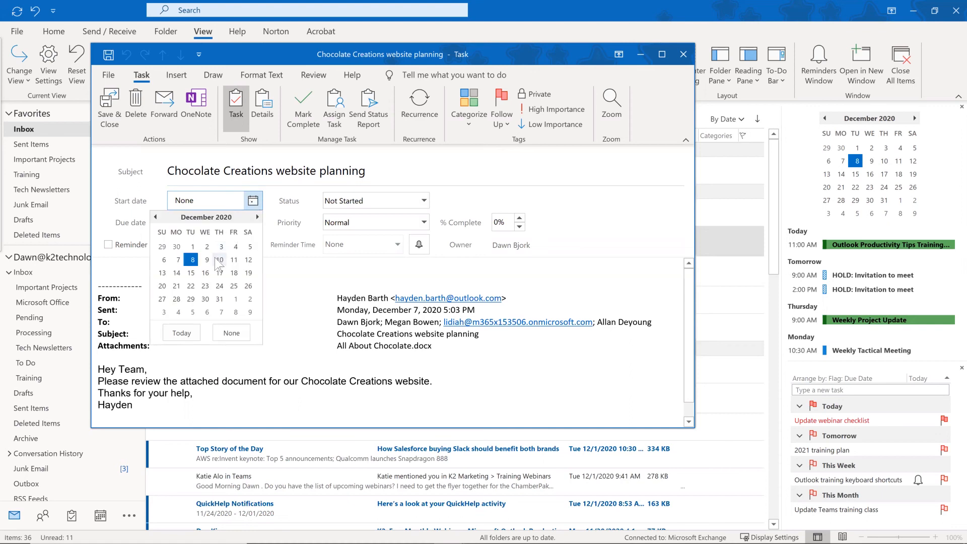
{"action": "left_click", "coordinate": [220, 260]}
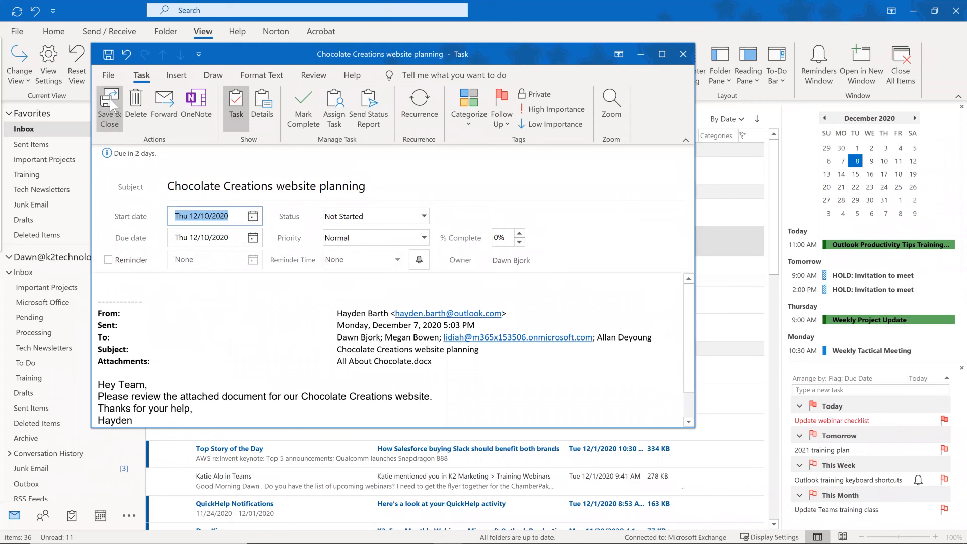
{"action": "left_click", "coordinate": [110, 98]}
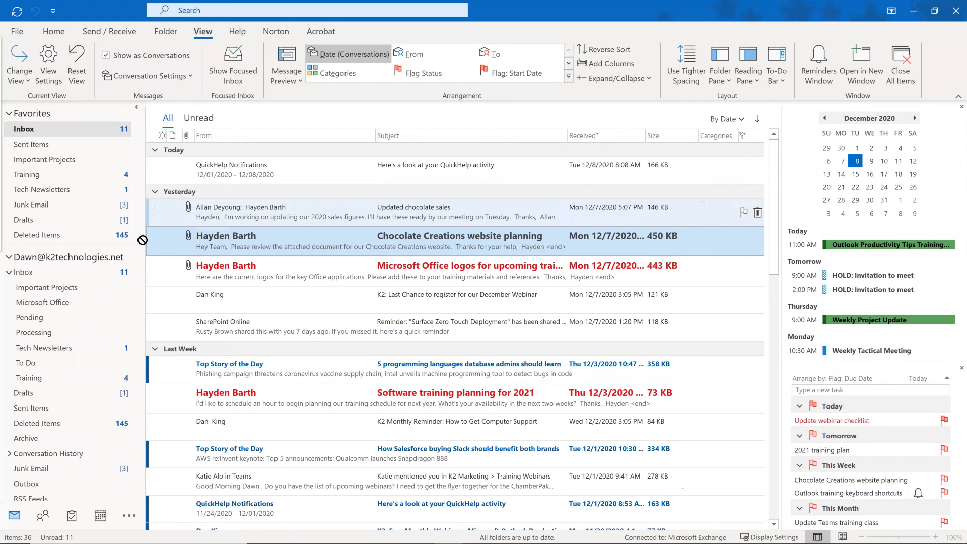
Copy the Updated chocolate sales email to the Calendar as an appointment with attachment.
{"action": "key", "text": "Up"}
{"action": "left_click_drag", "start_coordinate": [108, 403], "coordinate": [101, 520]}
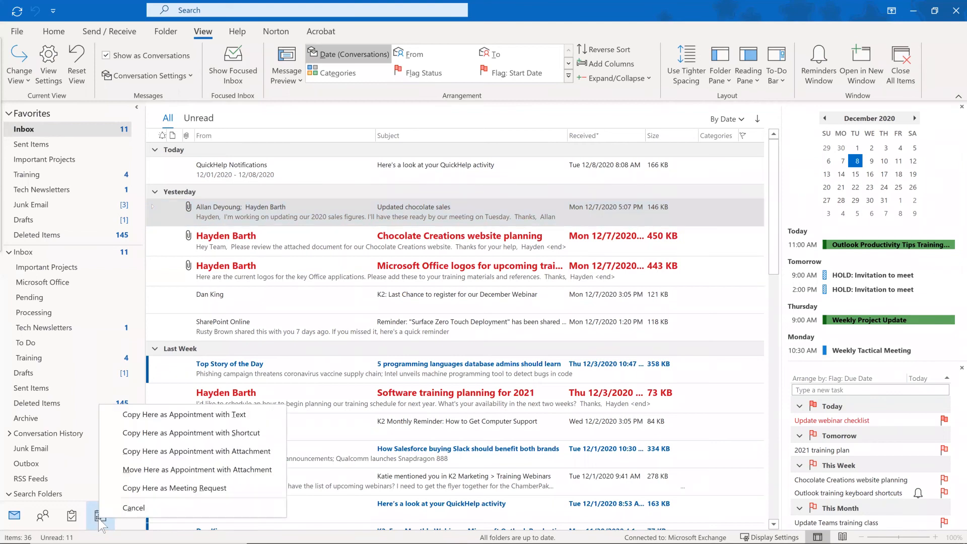
{"action": "left_click", "coordinate": [175, 451]}
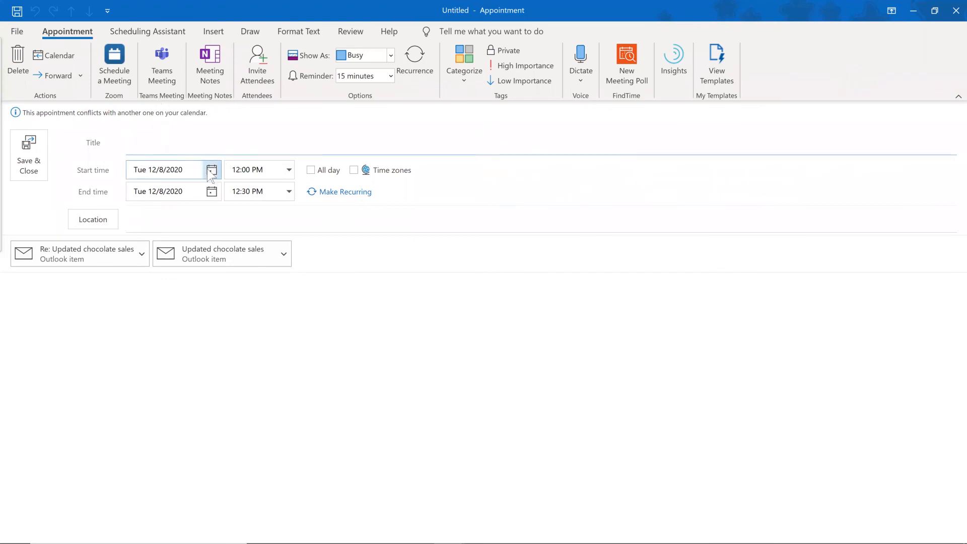
Date the appointment Tuesday 12/15/2020, title it 'Review sales figures', and save and close it.
{"action": "left_click", "coordinate": [211, 171]}
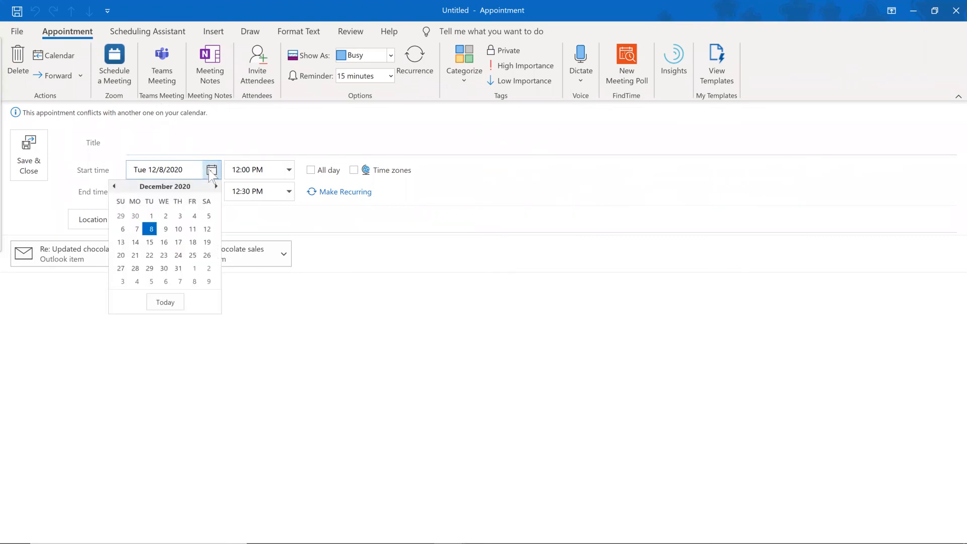
{"action": "left_click", "coordinate": [150, 242]}
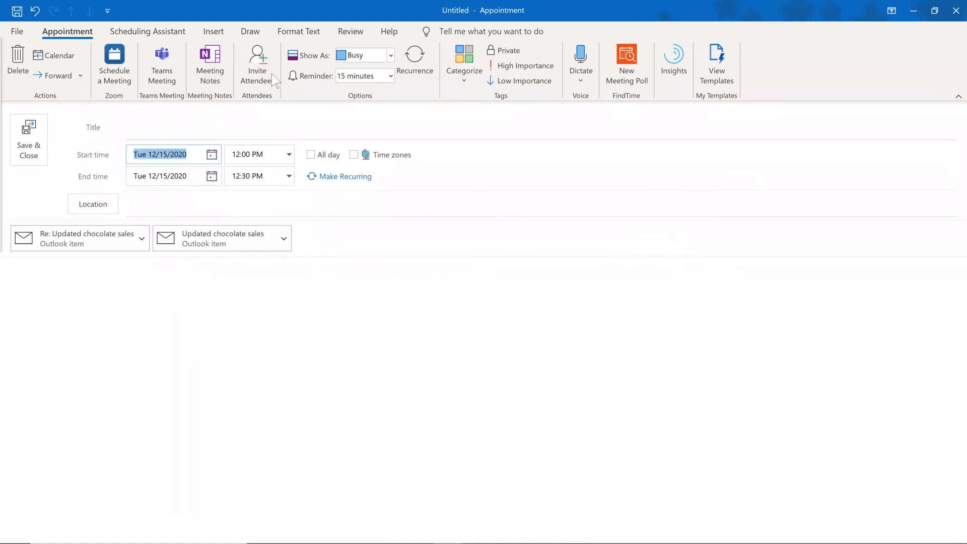
{"action": "left_click", "coordinate": [177, 121]}
{"action": "type", "text": "hoco"}
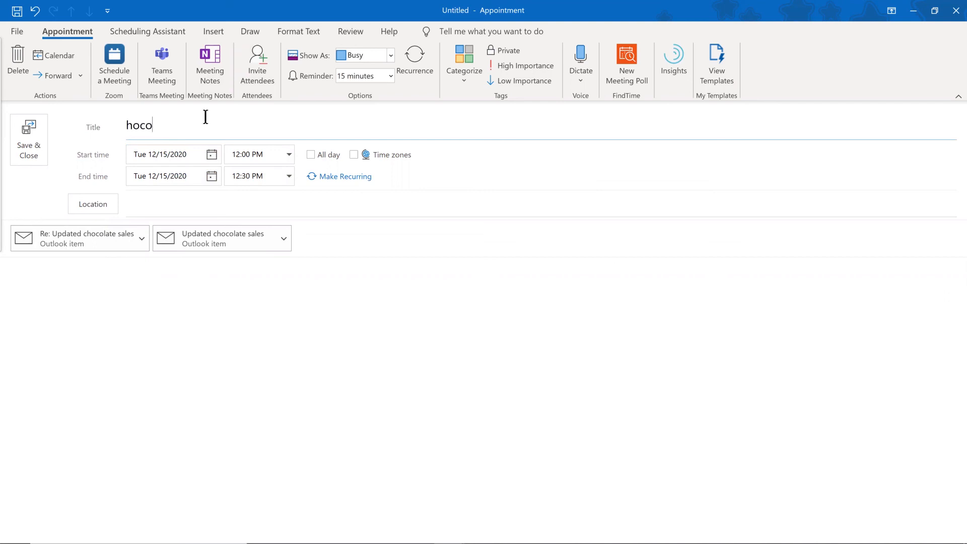
{"action": "key", "text": "BackSpace"}
{"action": "key", "text": "BackSpace"}
{"action": "key", "text": "BackSpace"}
{"action": "key", "text": "BackSpace"}
{"action": "type", "text": "eviw"}
{"action": "key", "text": "BackSpace"}
{"action": "key", "text": "BackSpace"}
{"action": "key", "text": "BackSpace"}
{"action": "key", "text": "BackSpace"}
{"action": "type", "text": "Review sle f"}
{"action": "key", "text": "BackSpace"}
{"action": "key", "text": "BackSpace"}
{"action": "key", "text": "BackSpace"}
{"action": "key", "text": "BackSpace"}
{"action": "type", "text": "s"}
{"action": "key", "text": "BackSpace"}
{"action": "type", "text": "alse"}
{"action": "key", "text": "BackSpace"}
{"action": "key", "text": "BackSpace"}
{"action": "type", "text": "es figu"}
{"action": "type", "text": "s"}
{"action": "left_click", "coordinate": [29, 147]}
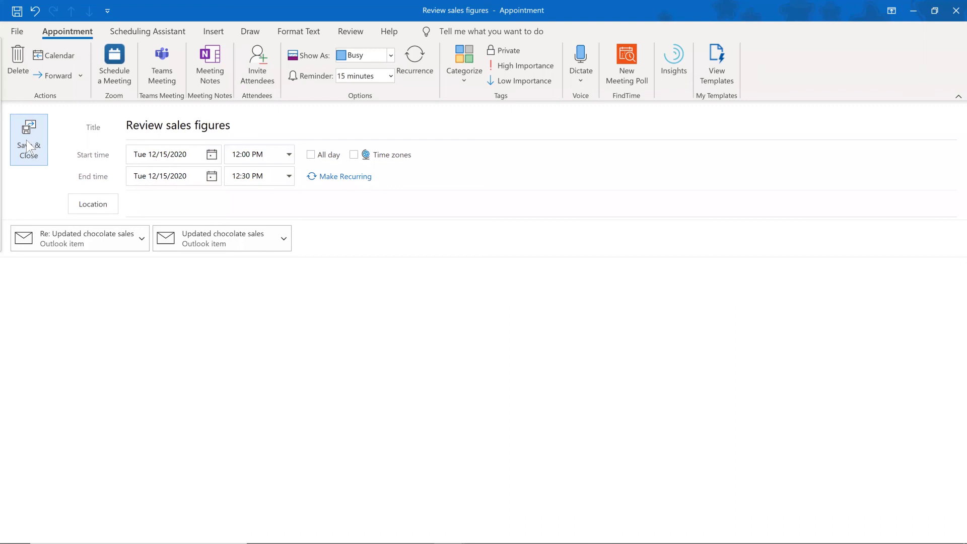
{"action": "left_click", "coordinate": [29, 147]}
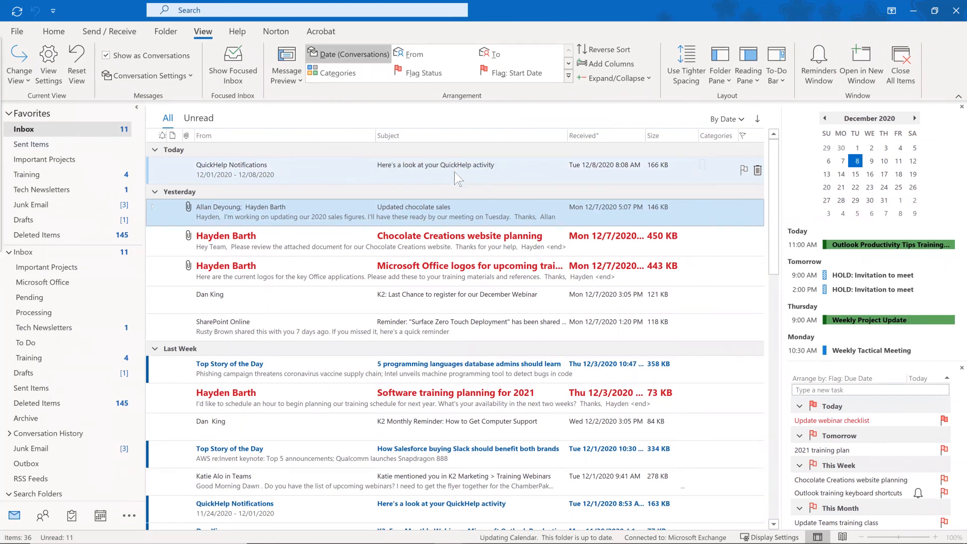
Uncheck Compact Navigation in Navigation Options so modules appear as words.
{"action": "left_click", "coordinate": [56, 32]}
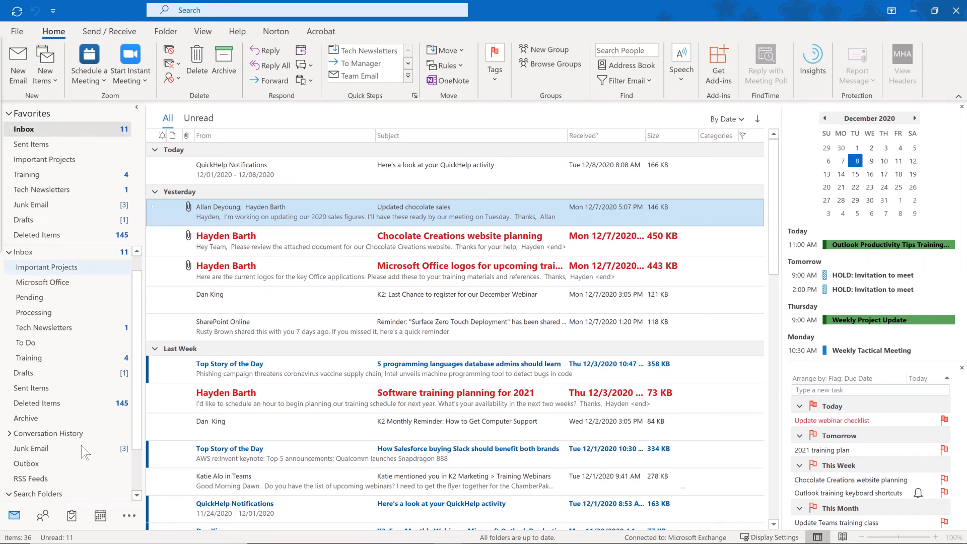
{"action": "left_click", "coordinate": [128, 512]}
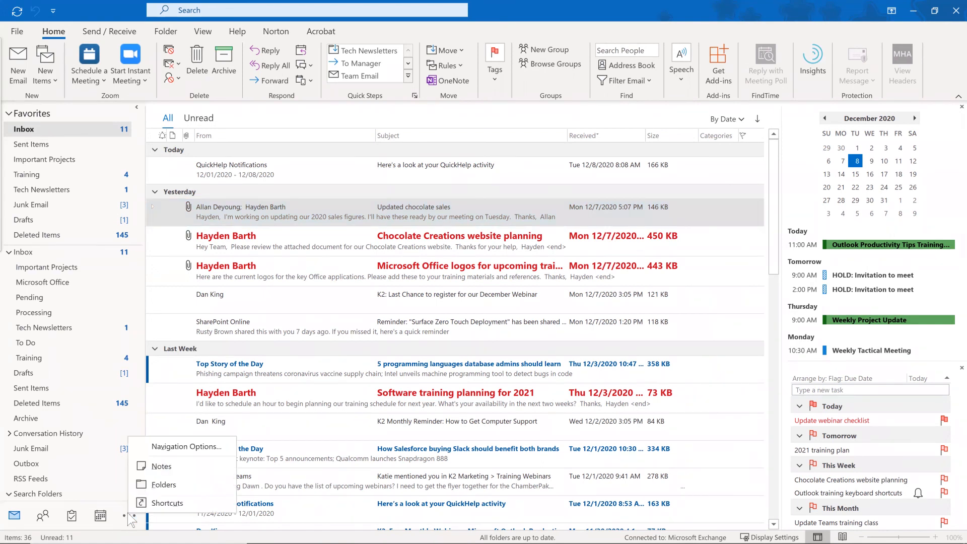
{"action": "left_click", "coordinate": [182, 446]}
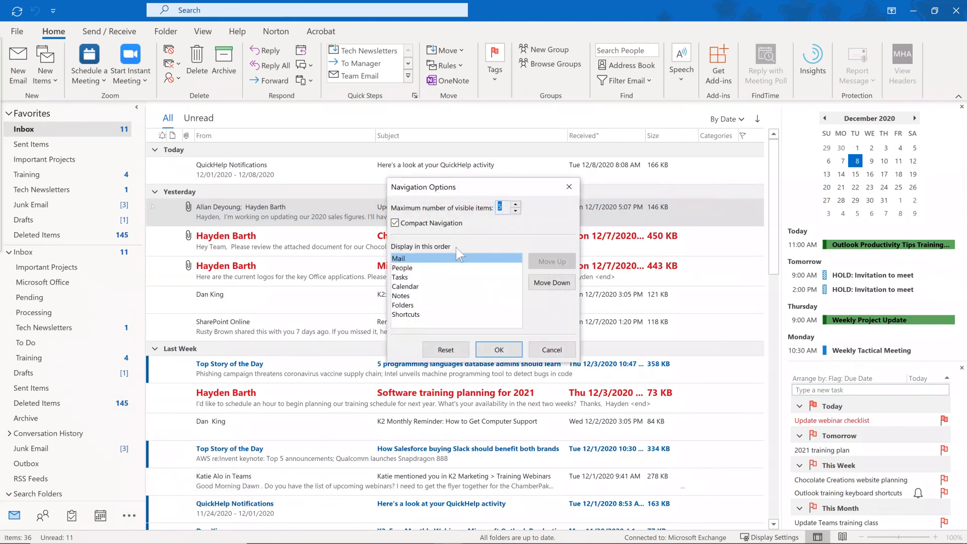
{"action": "left_click", "coordinate": [395, 225]}
{"action": "left_click", "coordinate": [499, 349]}
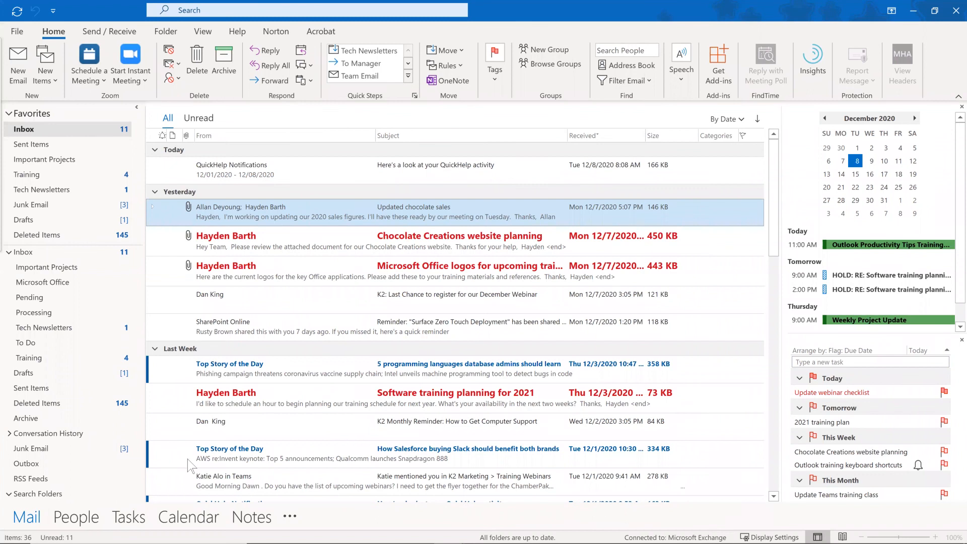
Switch to Tasks, view the Tasks folder, then return to the To-Do List.
{"action": "mouse_move", "coordinate": [135, 522]}
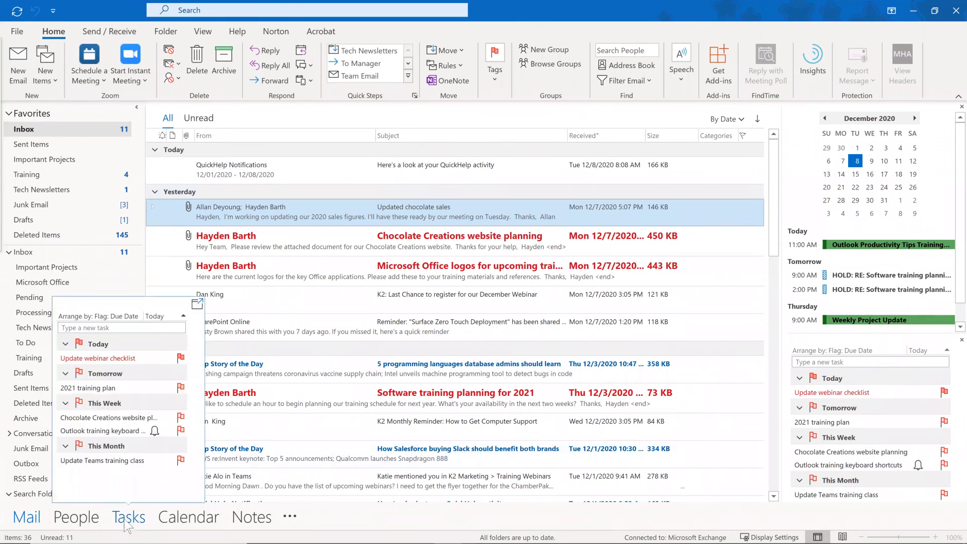
{"action": "left_click", "coordinate": [128, 523]}
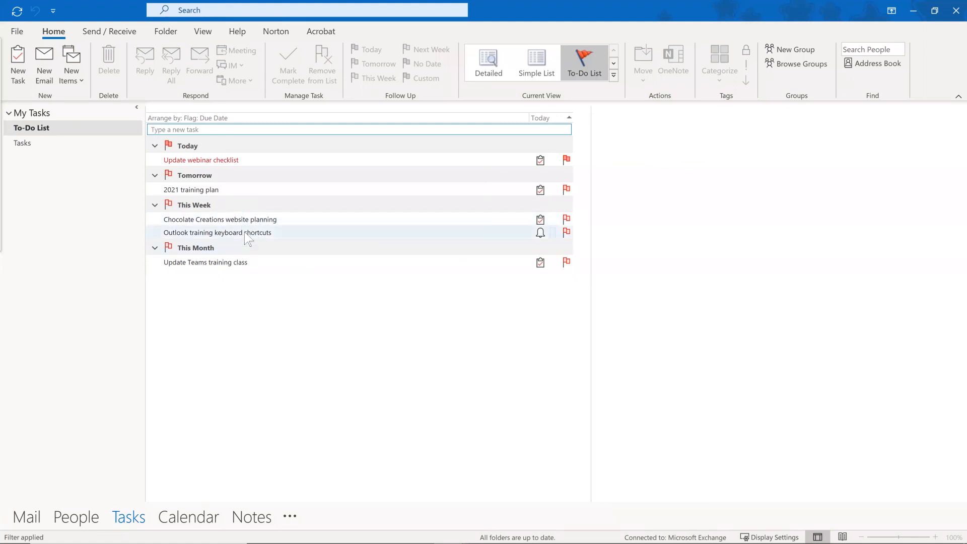
{"action": "mouse_move", "coordinate": [244, 233]}
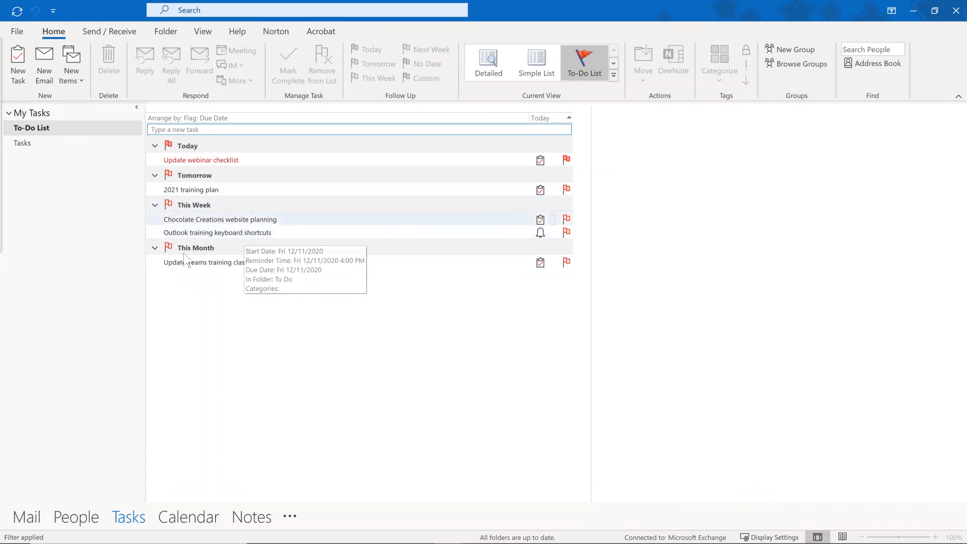
{"action": "left_click", "coordinate": [39, 141]}
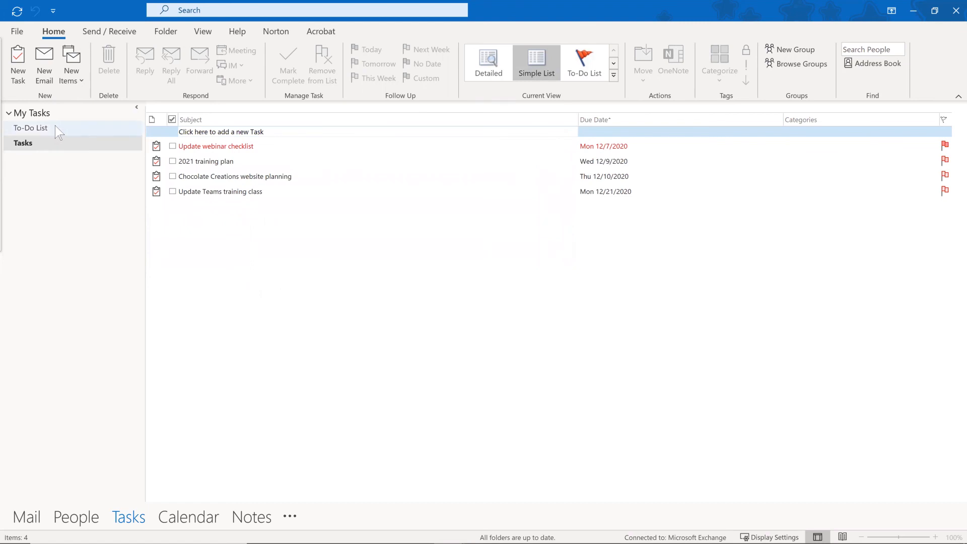
{"action": "left_click", "coordinate": [56, 128]}
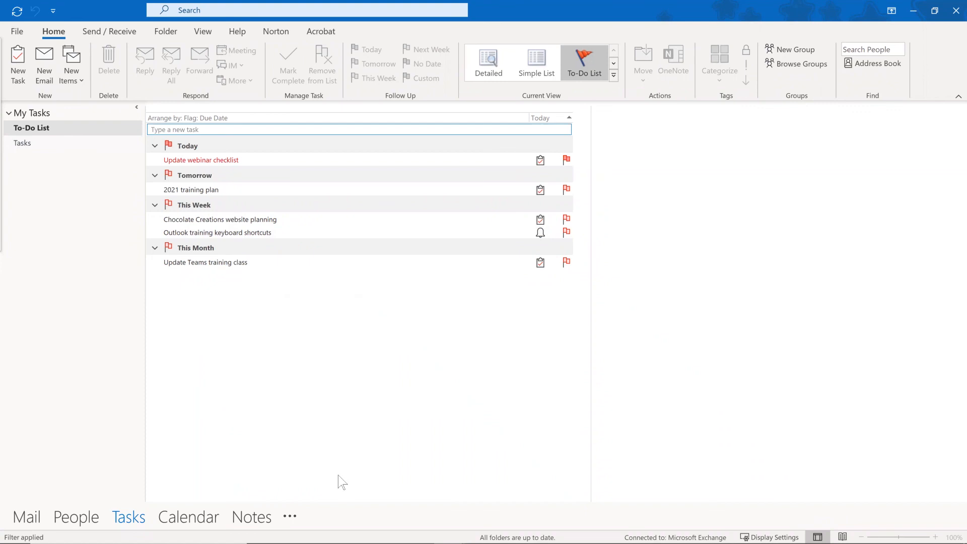
Start a new task with the subject 'Outlook training for January'.
{"action": "double_click", "coordinate": [238, 314]}
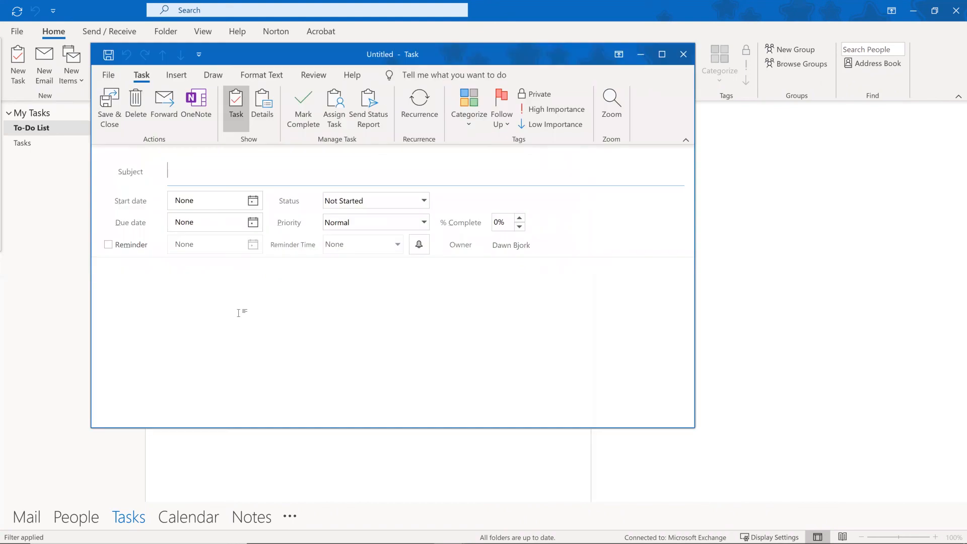
{"action": "type", "text": "Outlook train"}
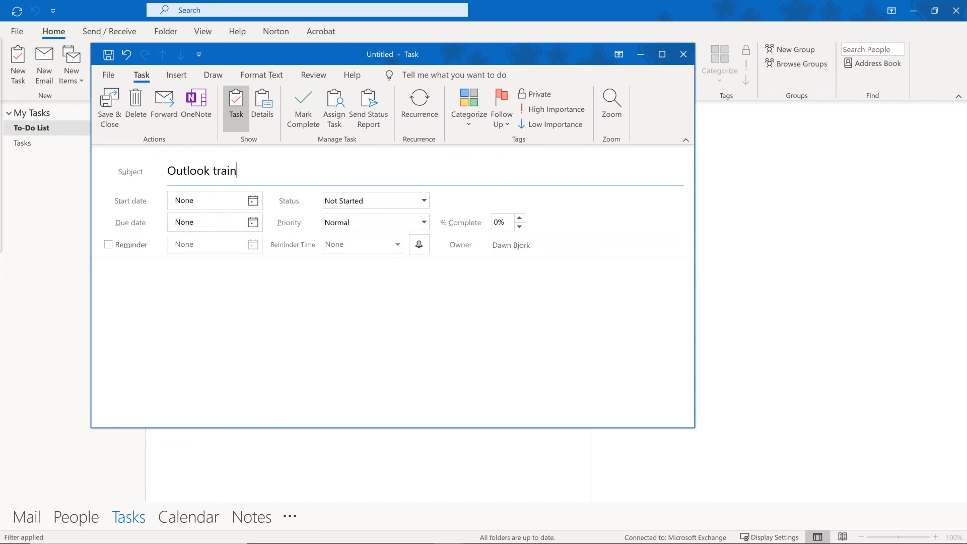
{"action": "type", "text": "ing for January"}
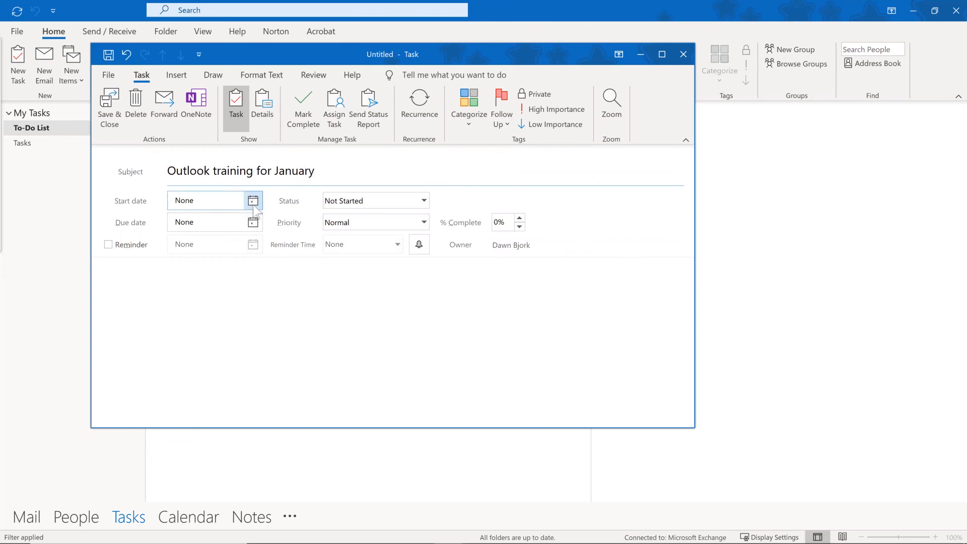
Set the task's start date to Tue 12/22/2020, turn on a reminder, and save it.
{"action": "left_click", "coordinate": [253, 201]}
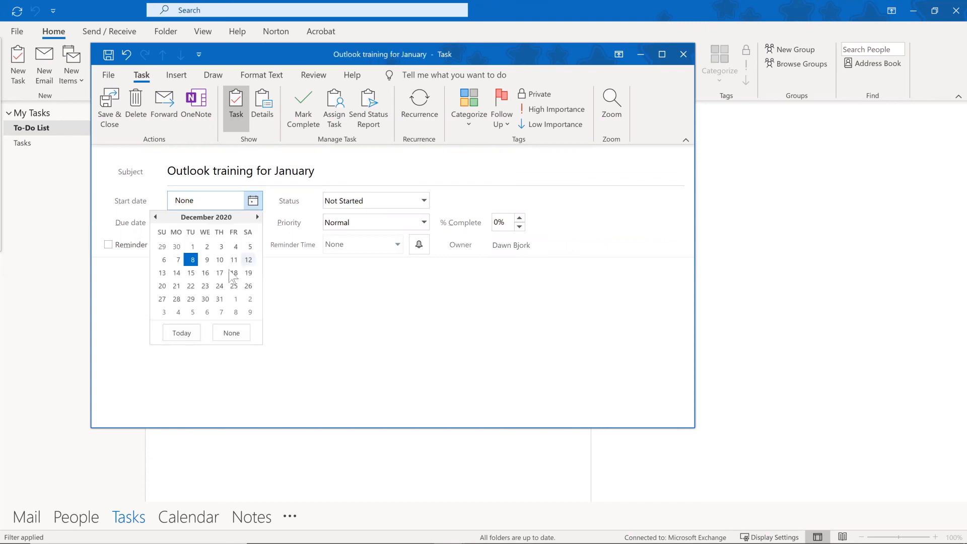
{"action": "left_click", "coordinate": [191, 286]}
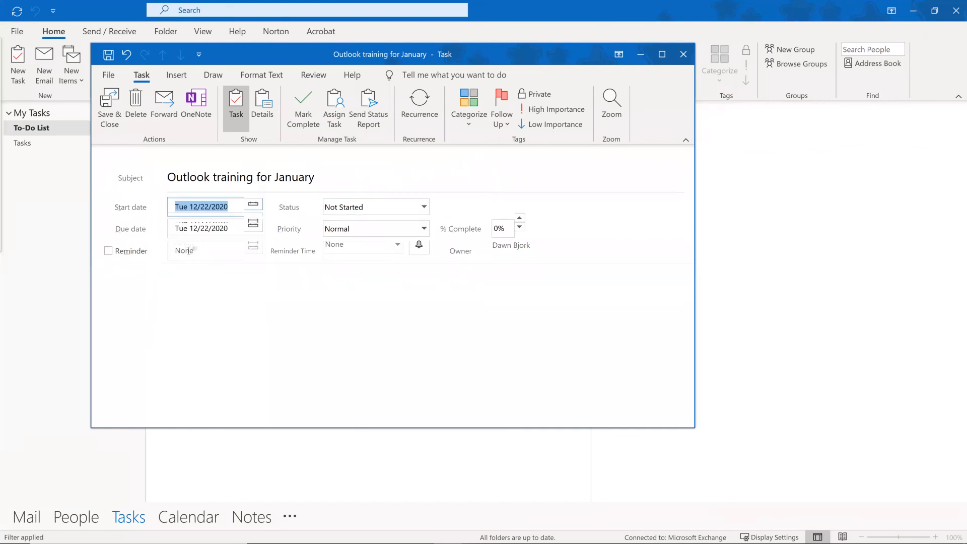
{"action": "left_click", "coordinate": [108, 260]}
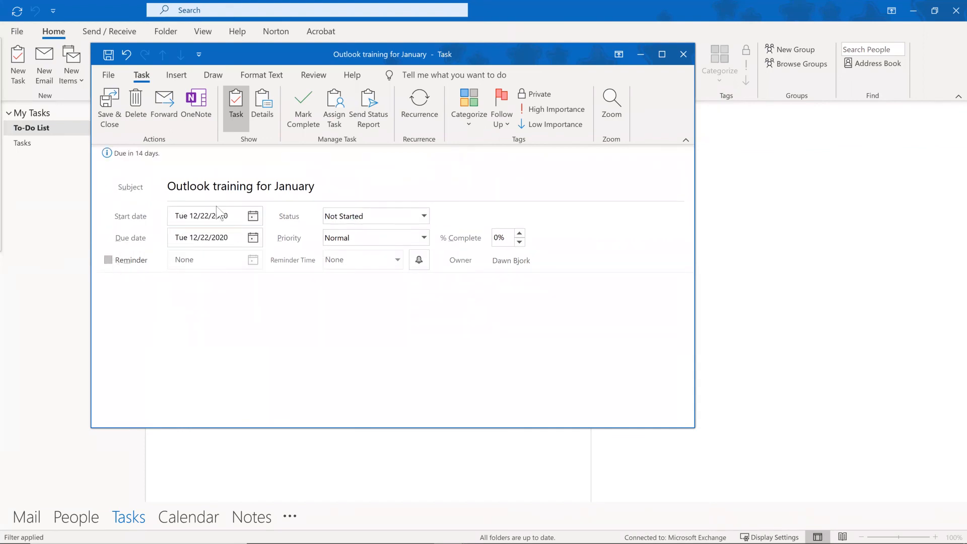
{"action": "left_click", "coordinate": [110, 100]}
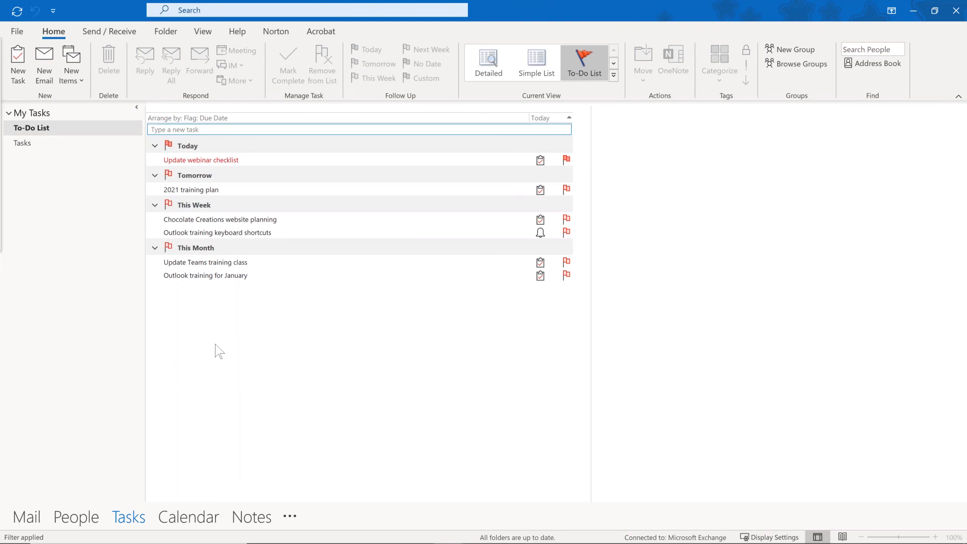
{"action": "key", "text": "alt+Tab"}
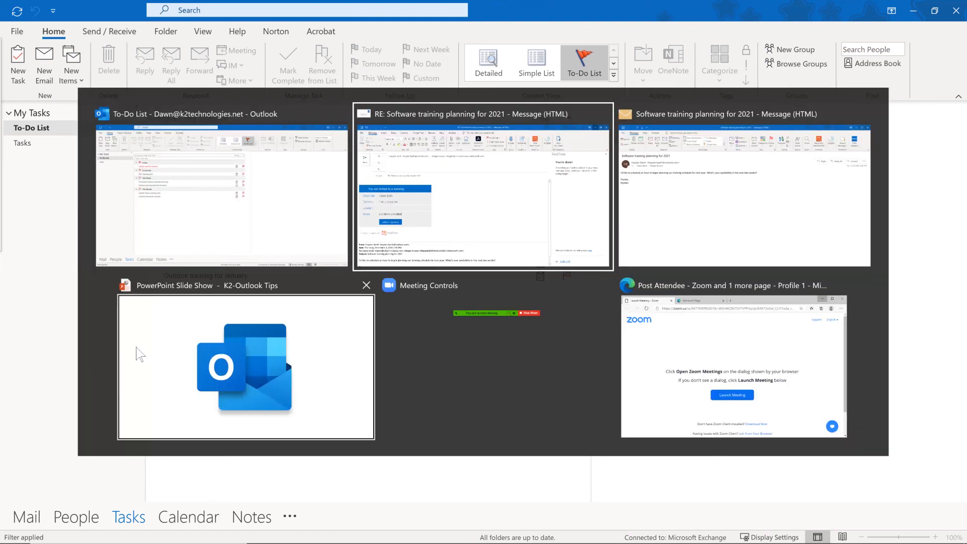
Bring the 'K2-Outlook Tips' slide show back and advance to the Takeaways slide.
{"action": "left_click", "coordinate": [169, 356]}
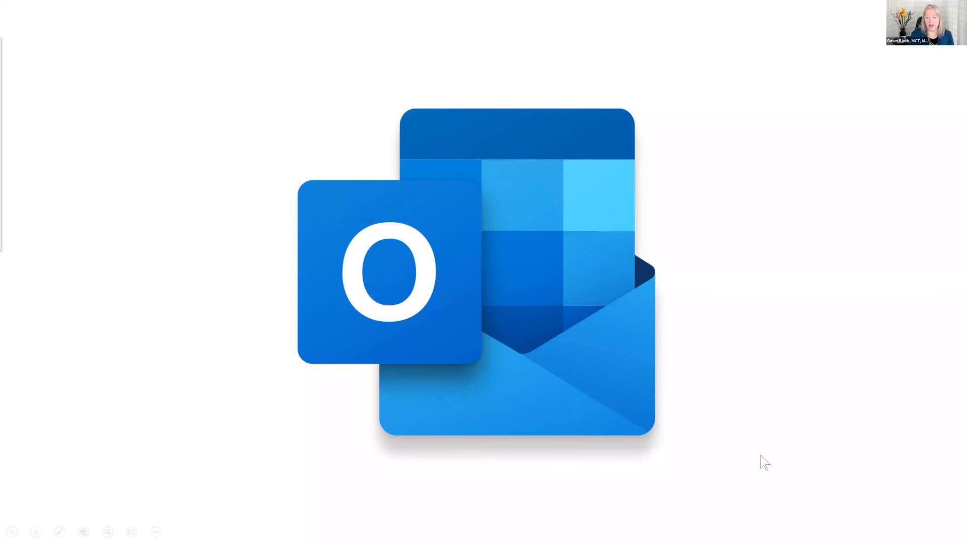
{"action": "key", "text": "Right"}
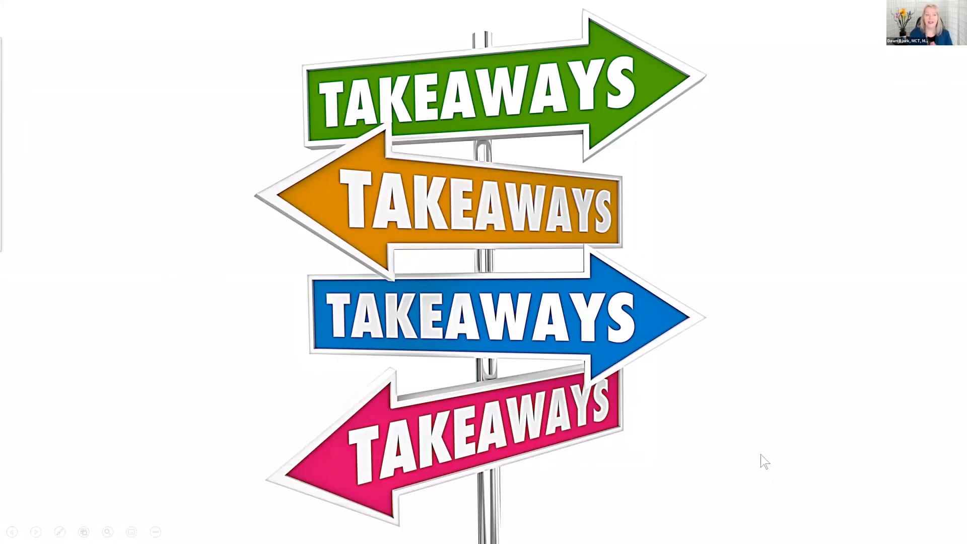